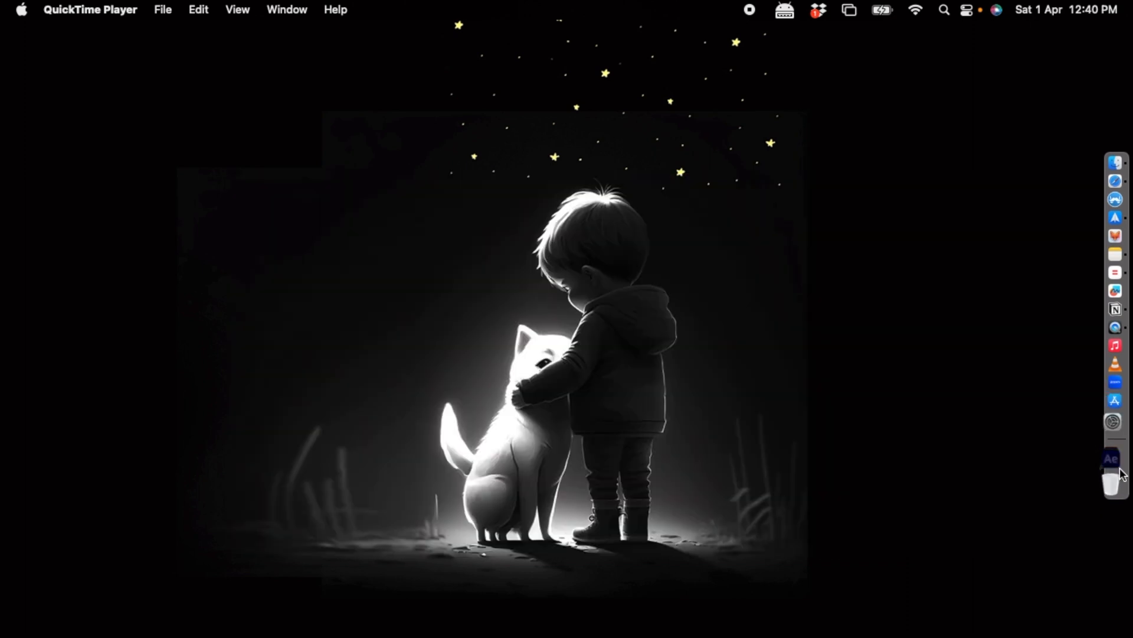
Open Cinema 4D and add a Star spline to the empty scene
left_click(1115, 461)
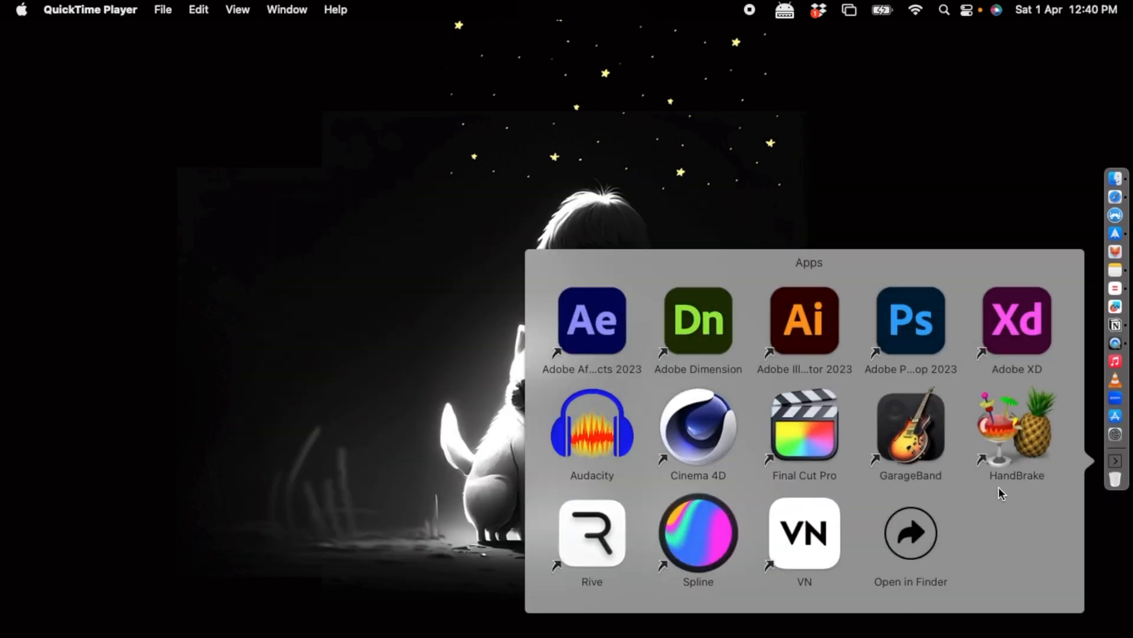
left_click(685, 436)
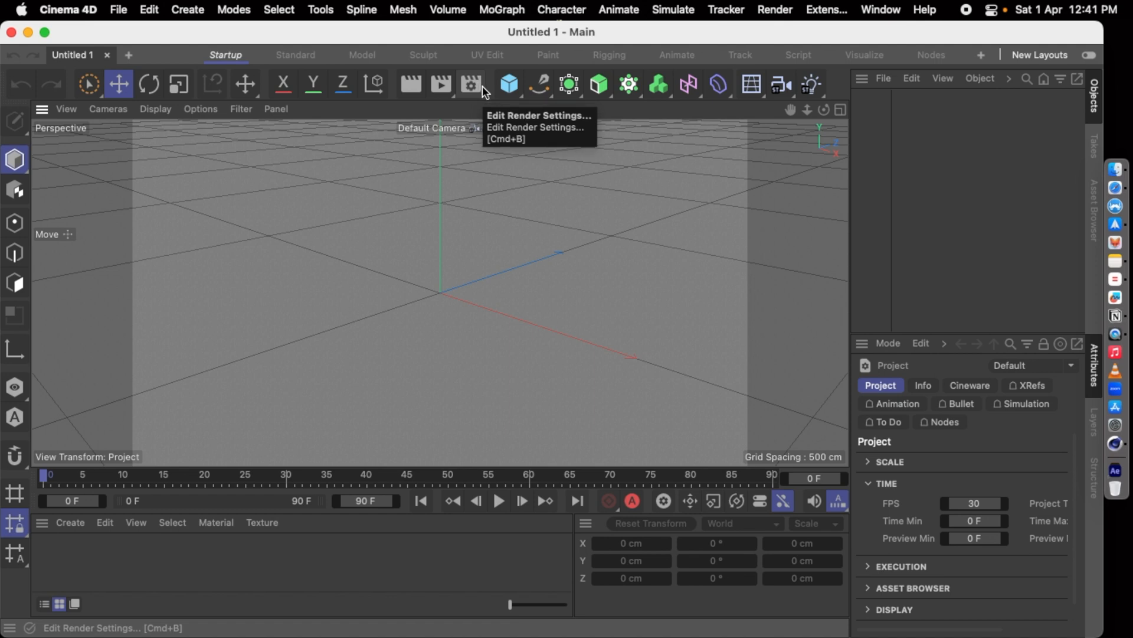
left_click(543, 87)
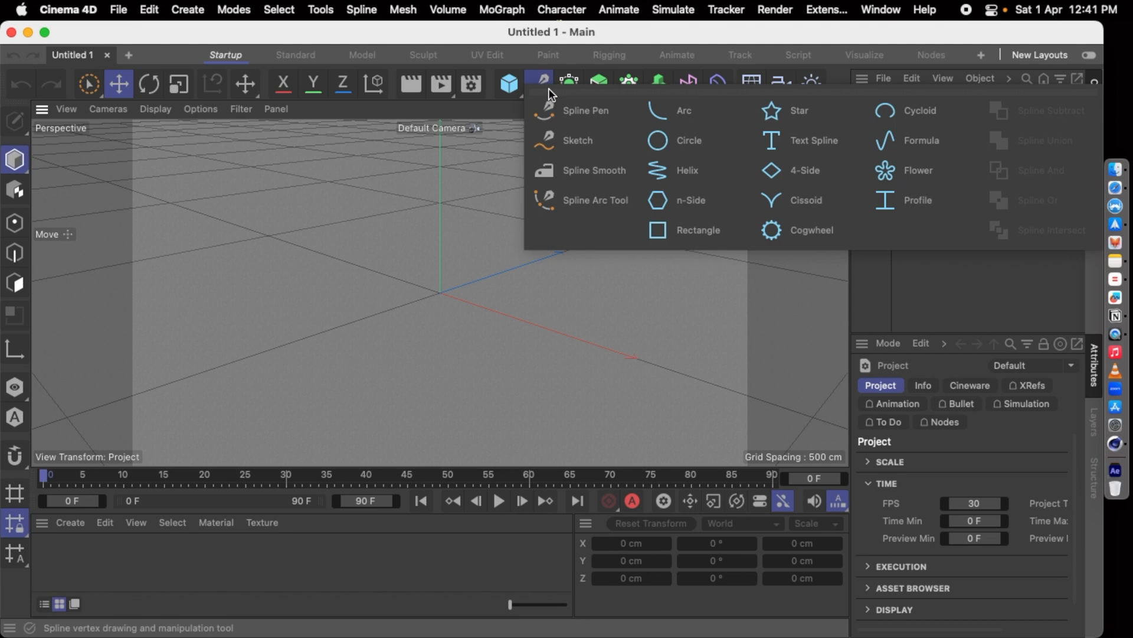
left_click(770, 113)
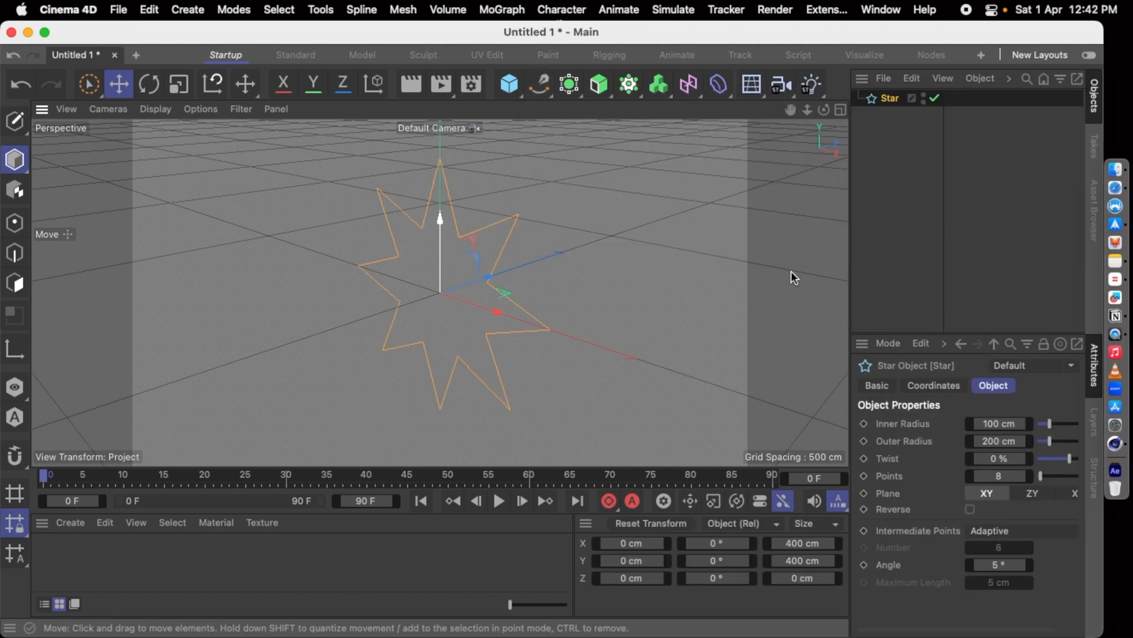
Lay the star flat by setting its plane to XZ, leaving it at the world origin
left_click_drag(849, 267, 726, 266)
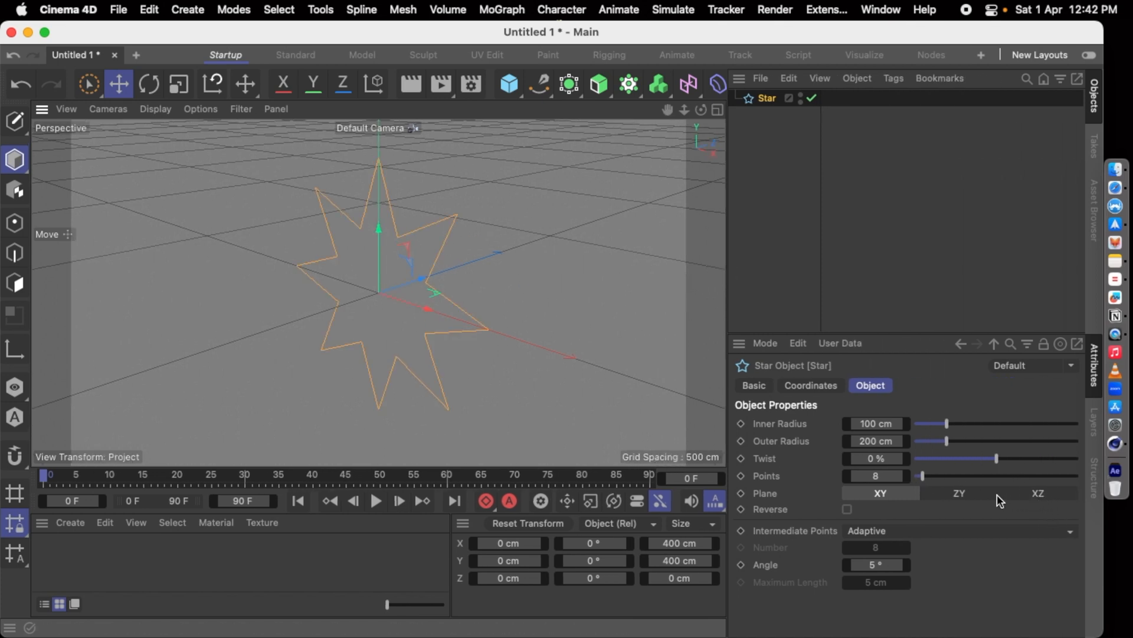
left_click(1038, 493)
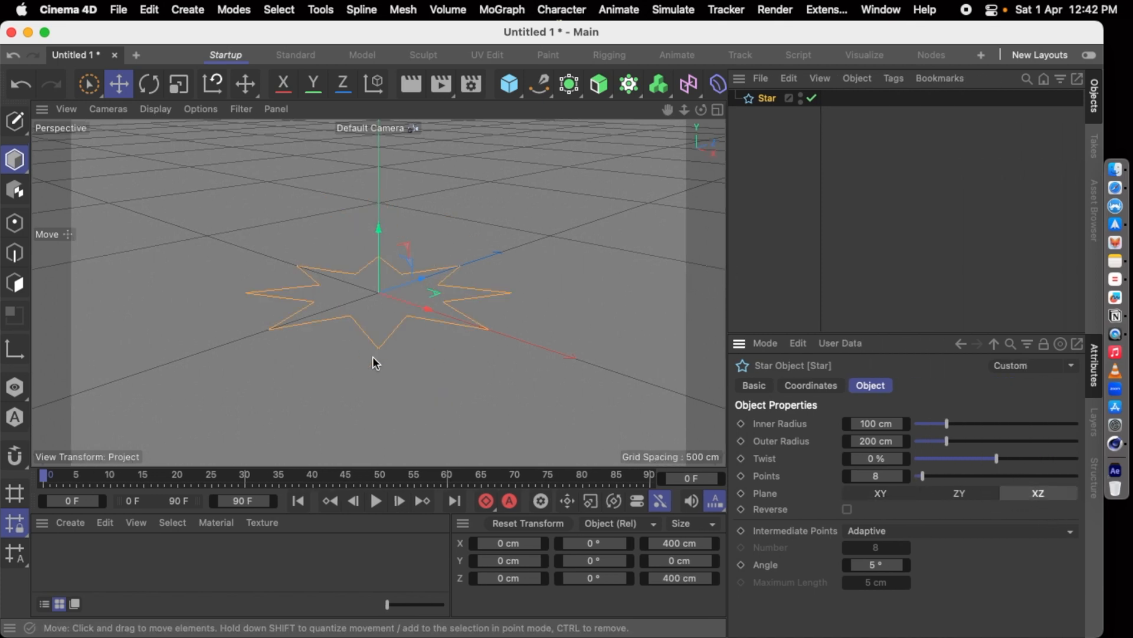
left_click_drag(527, 293, 529, 317)
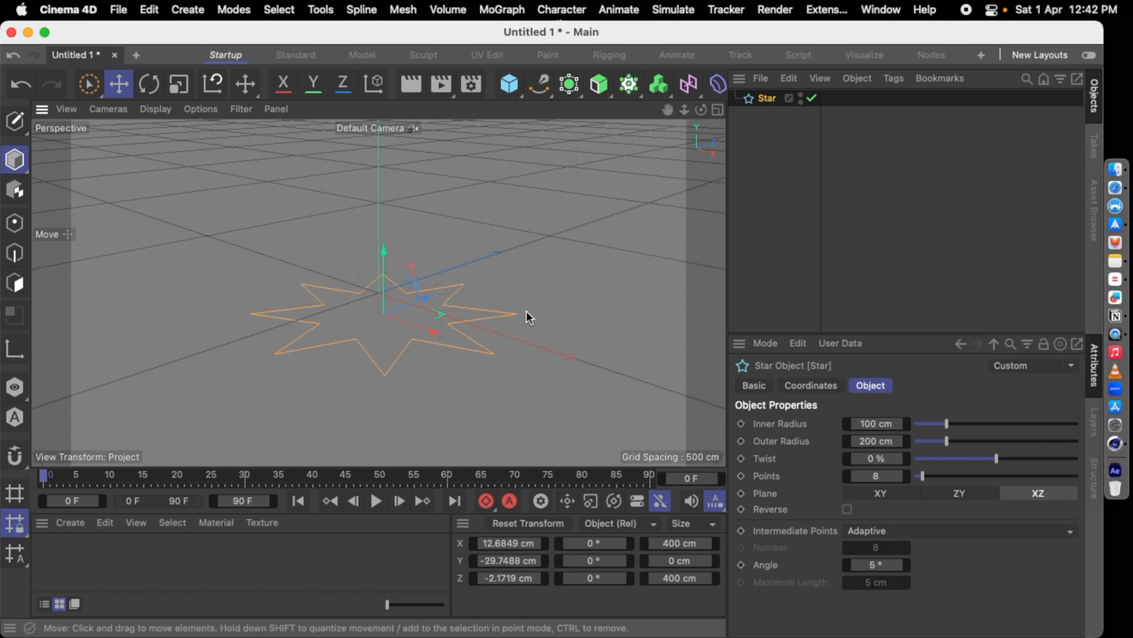
key("super+z")
Set the star's inner radius to 174 cm and its number of points to 31
left_click_drag(390, 391, 363, 386, "alt")
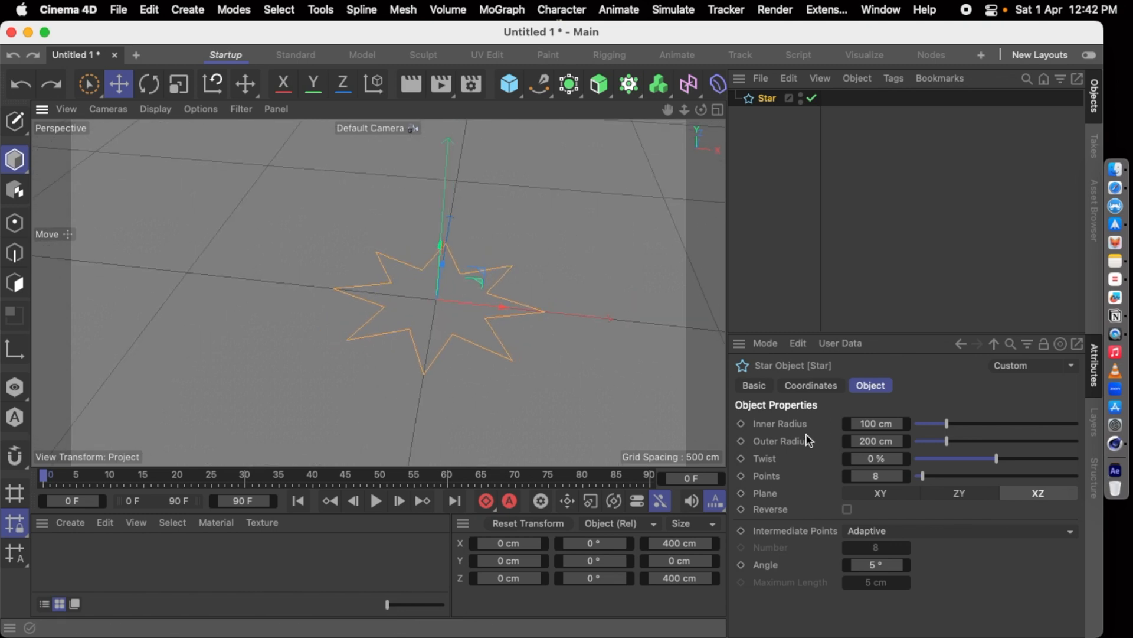
mouse_move(948, 424)
left_mouse_down()
mouse_move(1032, 421)
mouse_move(966, 423)
left_mouse_up()
left_click_drag(922, 475, 961, 470)
scroll(335, 304, "down", 2)
scroll(335, 303, "up", 2)
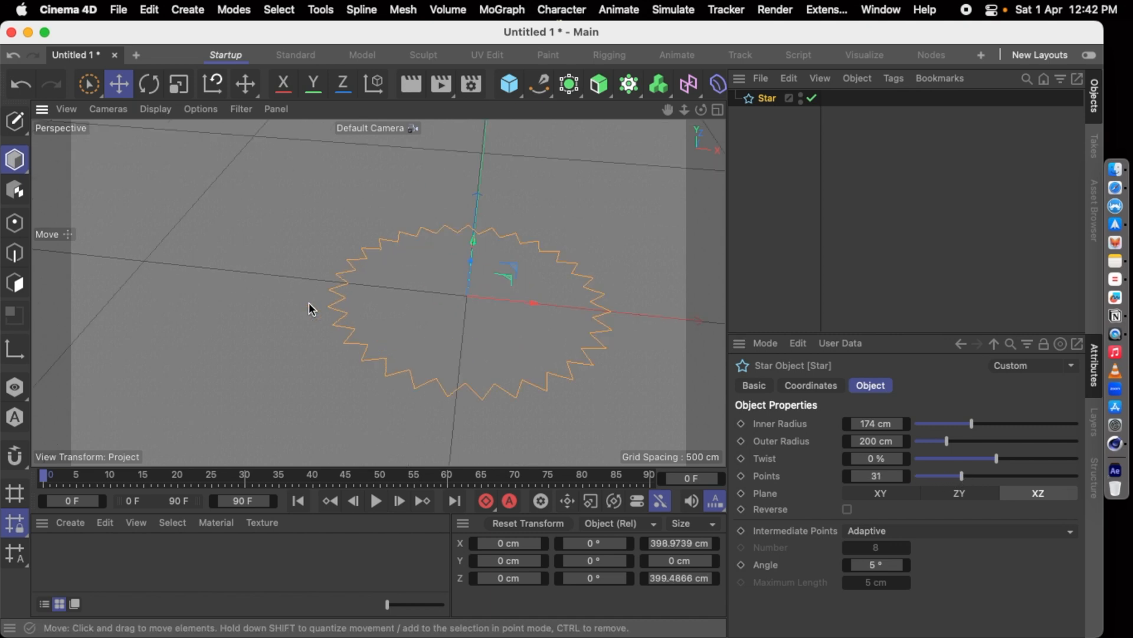
Set the star spline's intermediate points to Subdivided and deselect the spline
left_click_drag(278, 303, 460, 285, "alt")
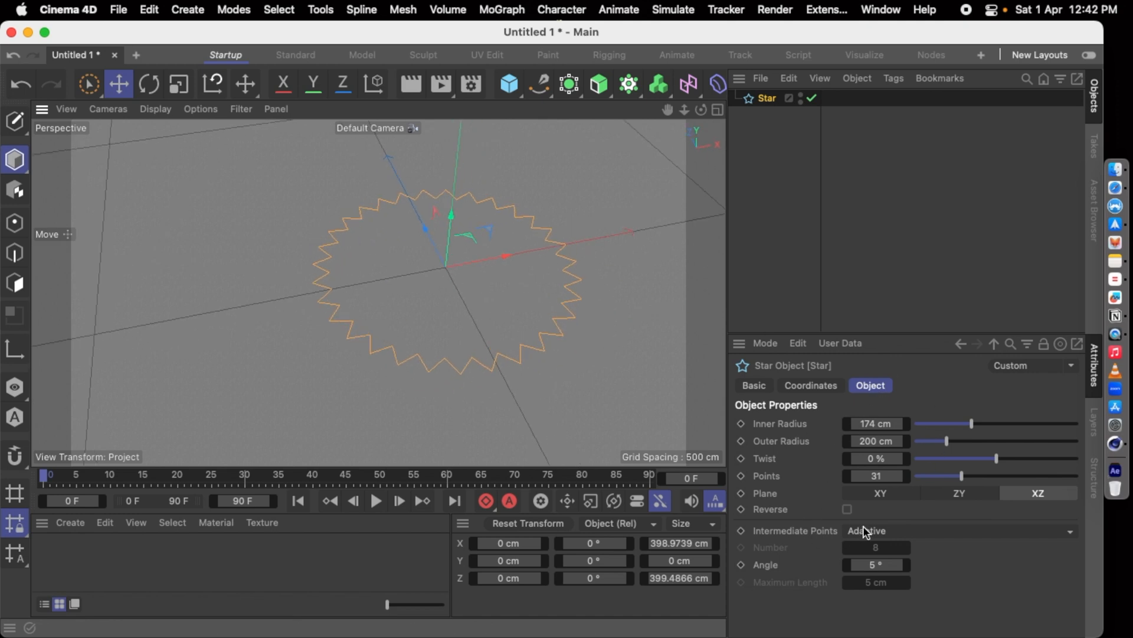
left_click(905, 528)
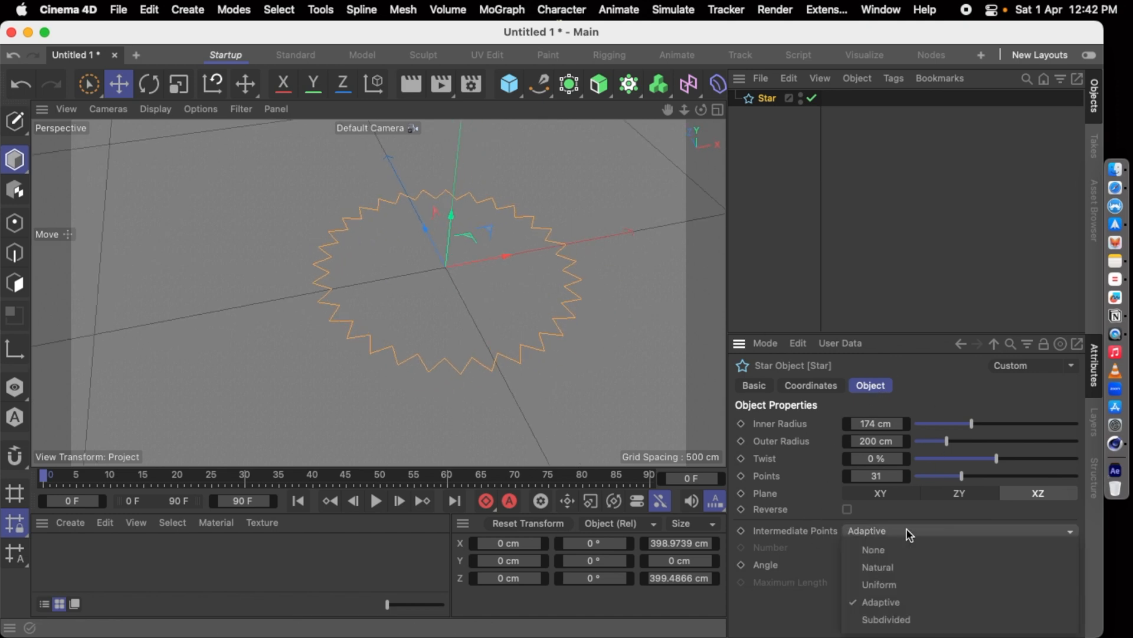
left_click(887, 618)
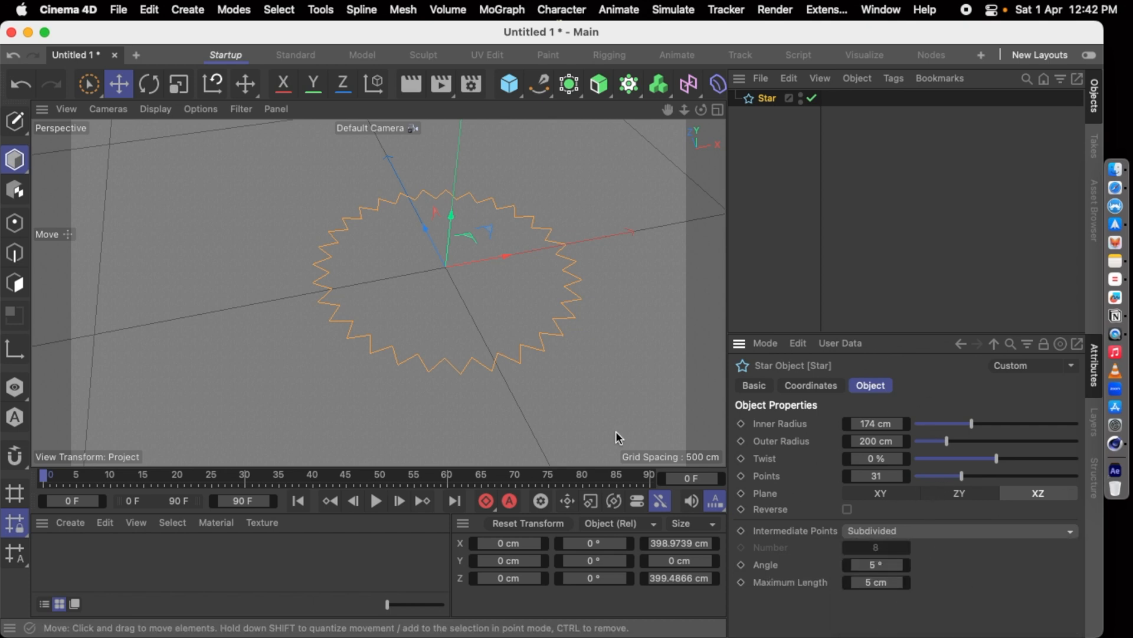
left_click(295, 307)
scroll(306, 302, "down", 5)
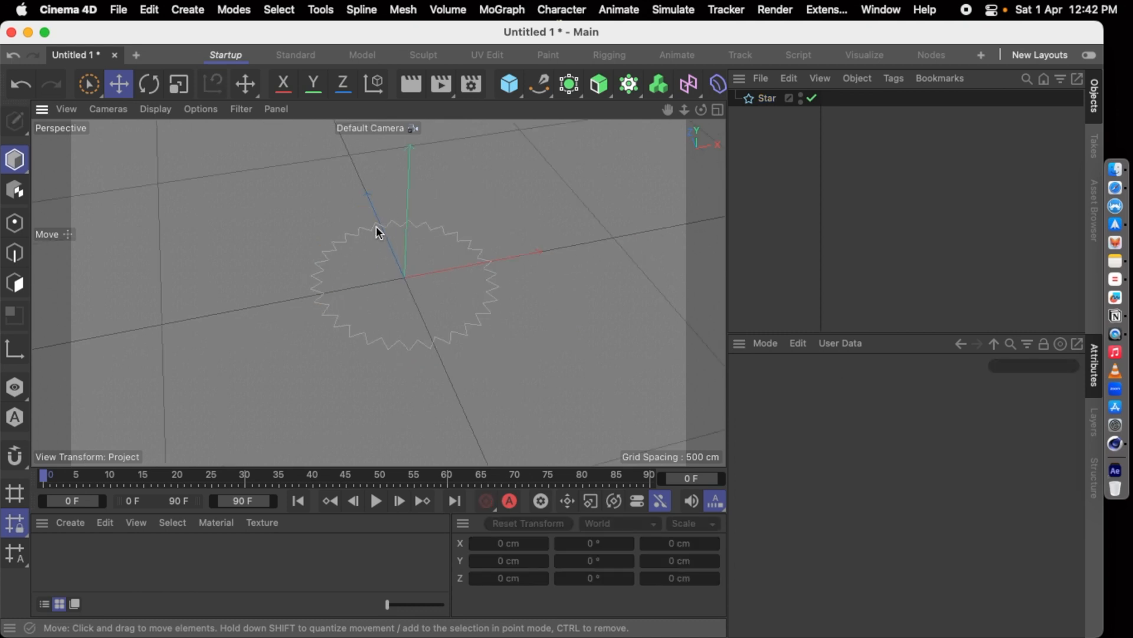
scroll(365, 216, "up", 1)
Add an Extrude generator and nest the star spline inside it to form a solid serrated disc
left_click(340, 236)
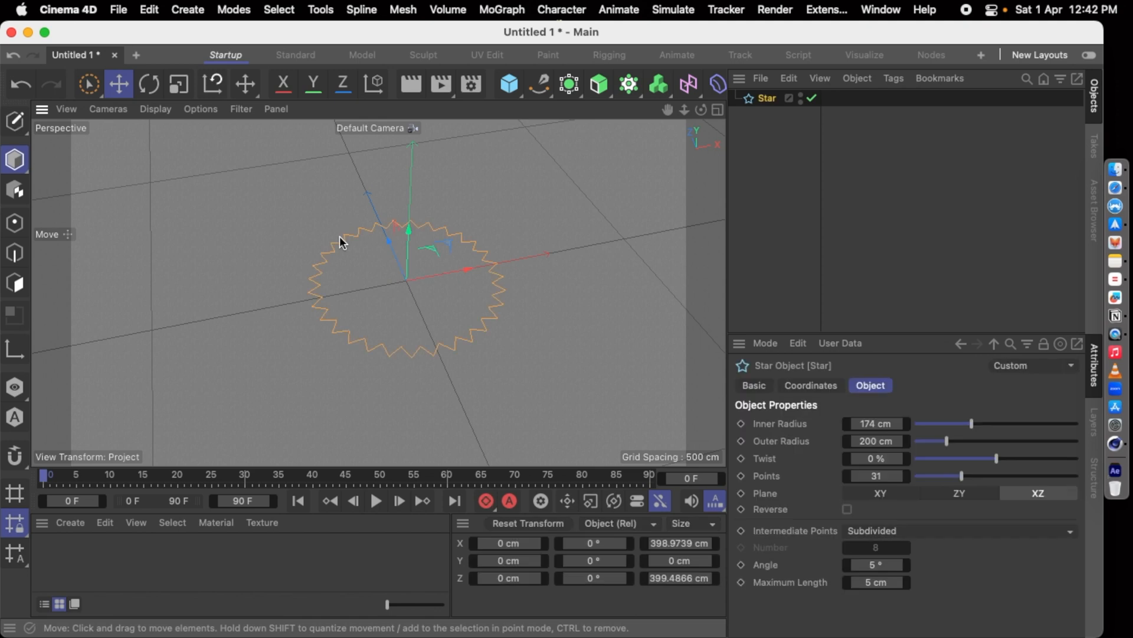
left_click_drag(600, 93, 638, 108)
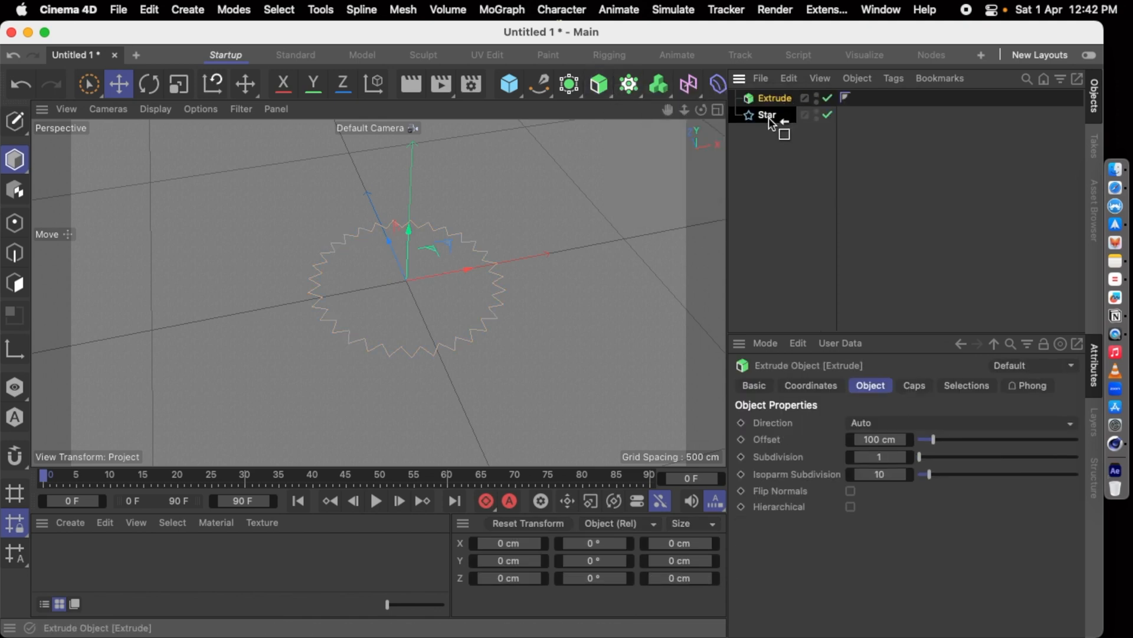
left_click_drag(767, 104, 767, 101)
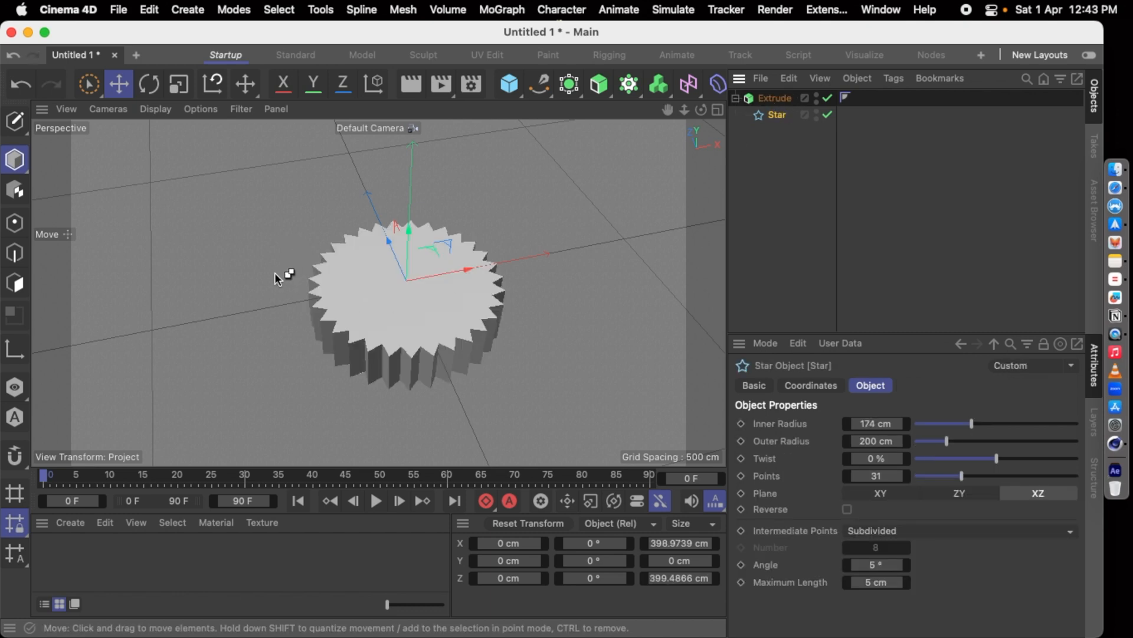
Raise the star spline along the Y axis to about 79 cm
left_click_drag(265, 275, 275, 262, "alt")
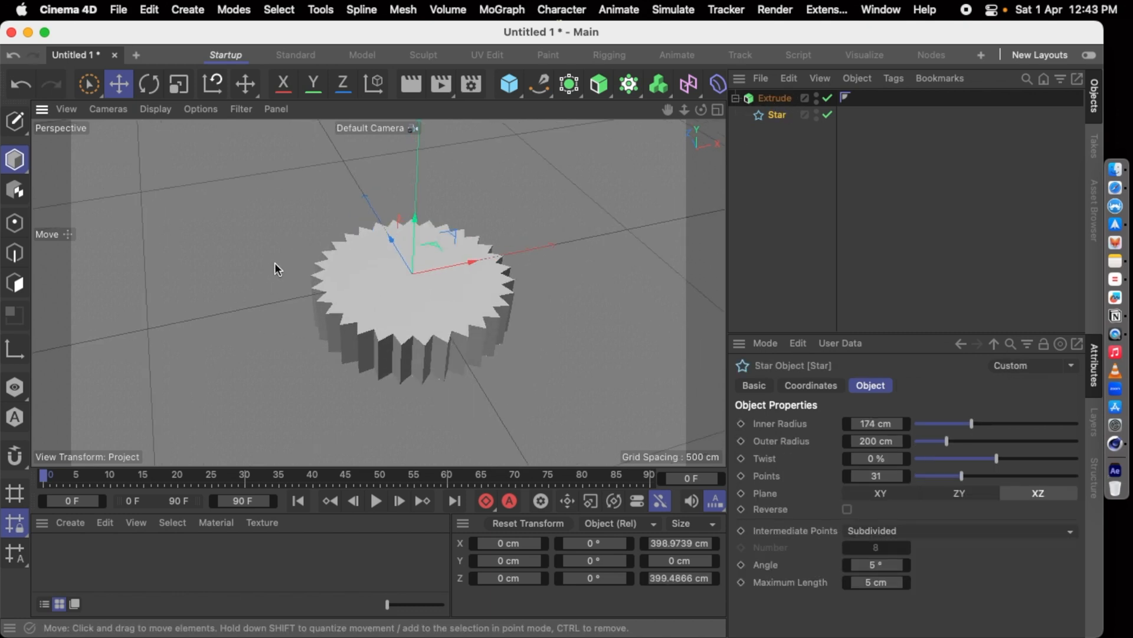
left_click_drag(415, 219, 412, 189)
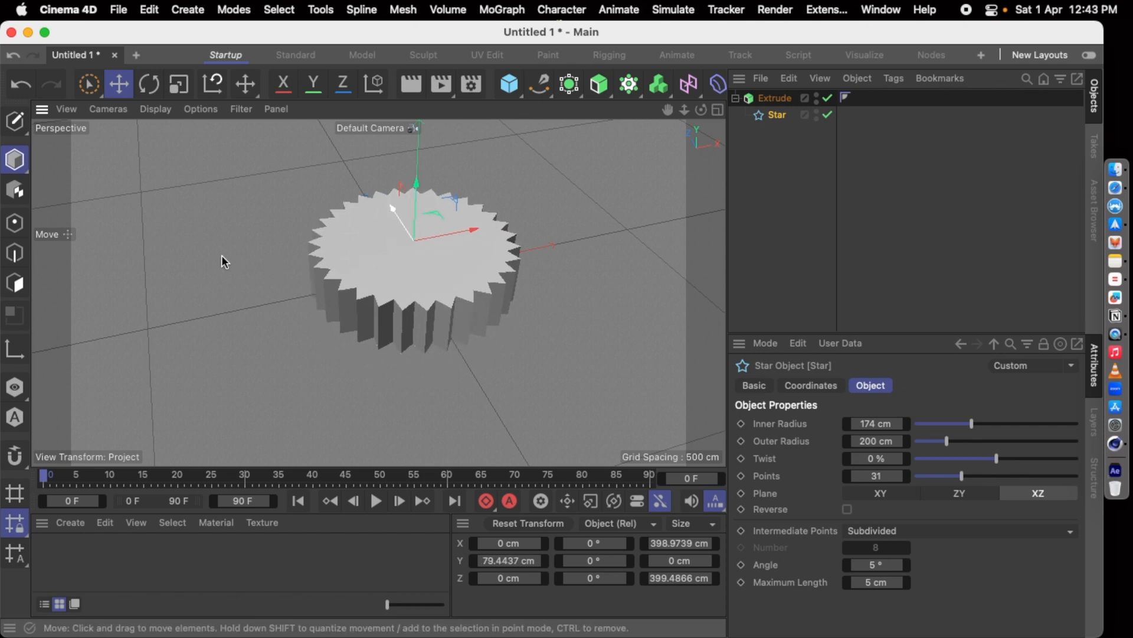
left_click_drag(232, 267, 297, 242, "alt")
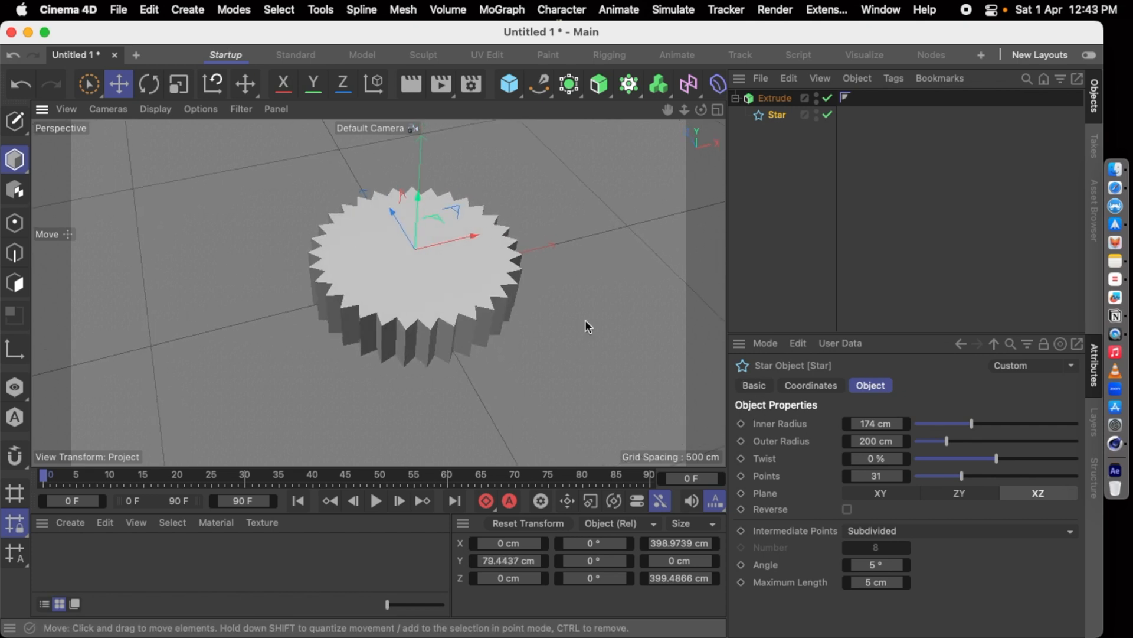
Turn off the start cap of the Extrude object, keeping only its end cap
left_click(768, 98)
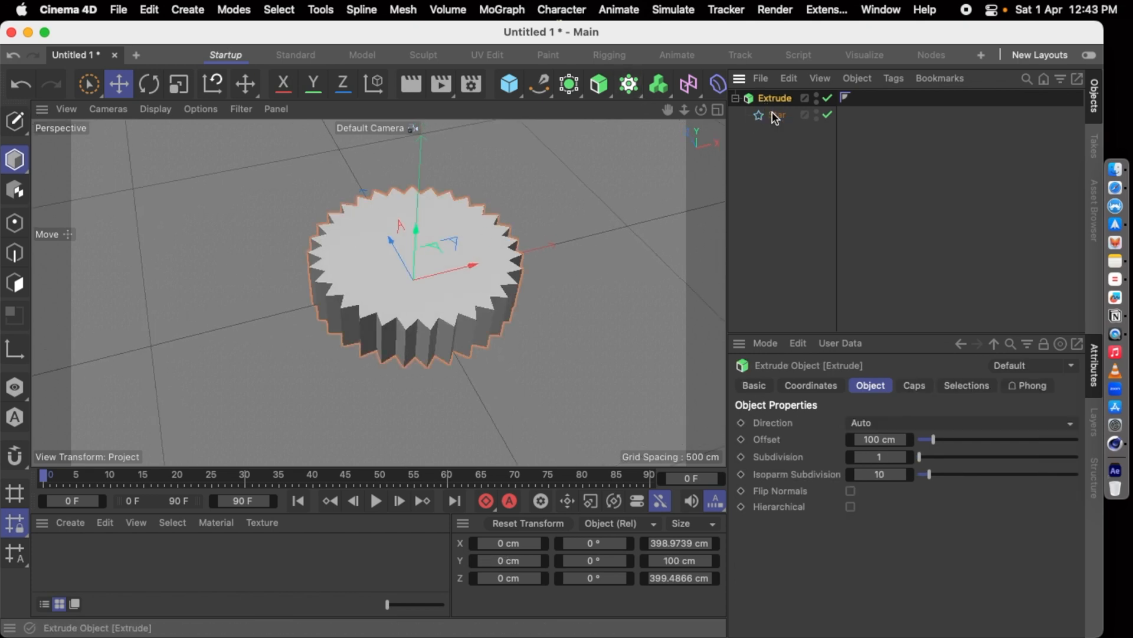
left_click(906, 387)
left_click(869, 422)
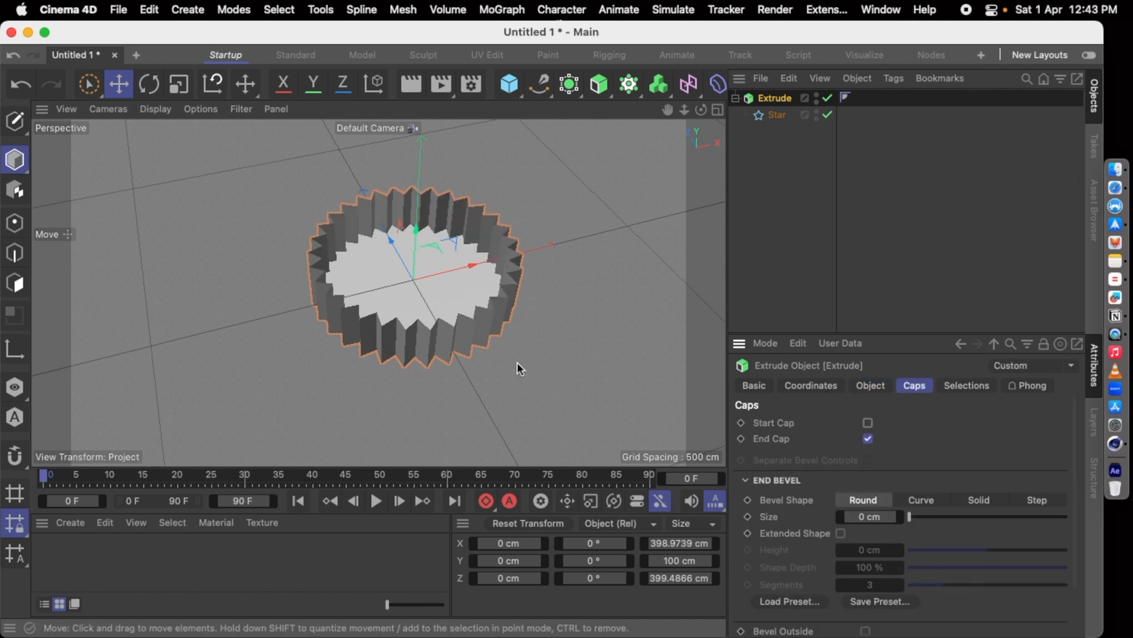
Try the Curve and Solid end bevel shapes, return to Round and set the bevel size to about 14.32 cm
mouse_move(513, 395)
left_mouse_down("alt")
mouse_move(539, 362)
mouse_move(451, 412)
mouse_move(465, 409)
left_mouse_up("alt")
scroll(398, 363, "down", 2)
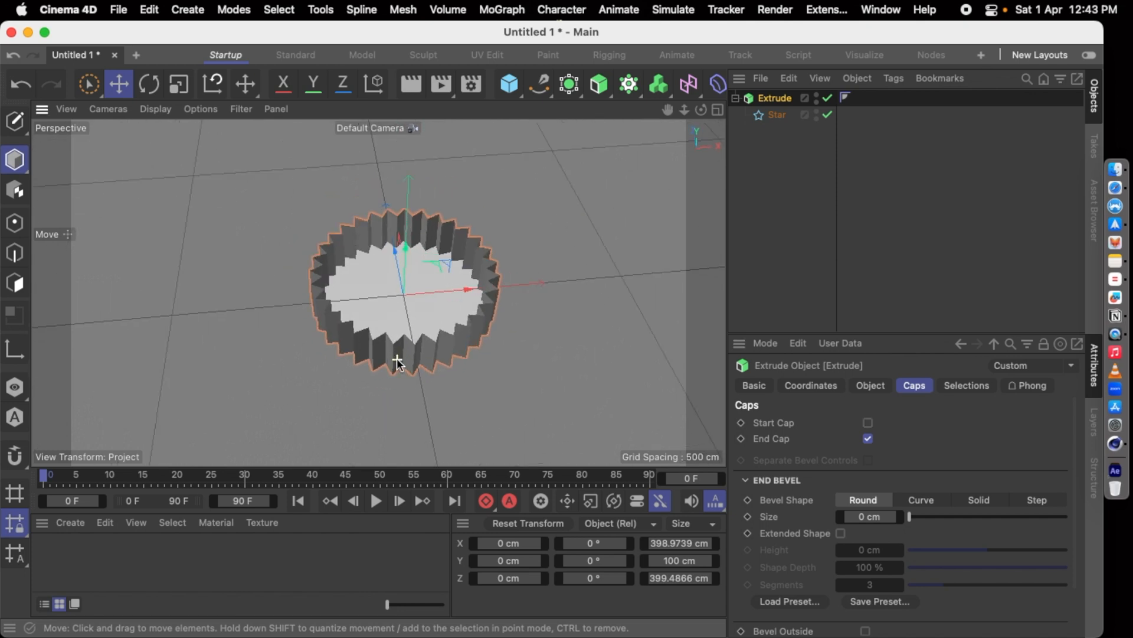
left_click_drag(481, 405, 495, 371, "alt")
scroll(476, 371, "down", 2)
scroll(476, 371, "up", 5)
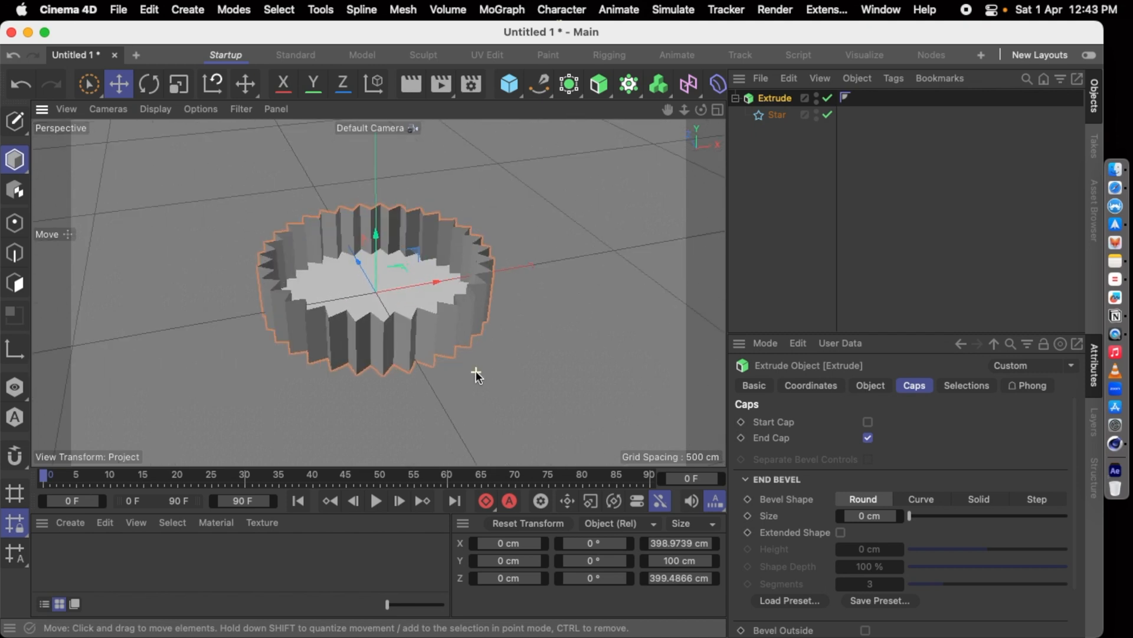
left_click_drag(400, 373, 355, 381, "alt")
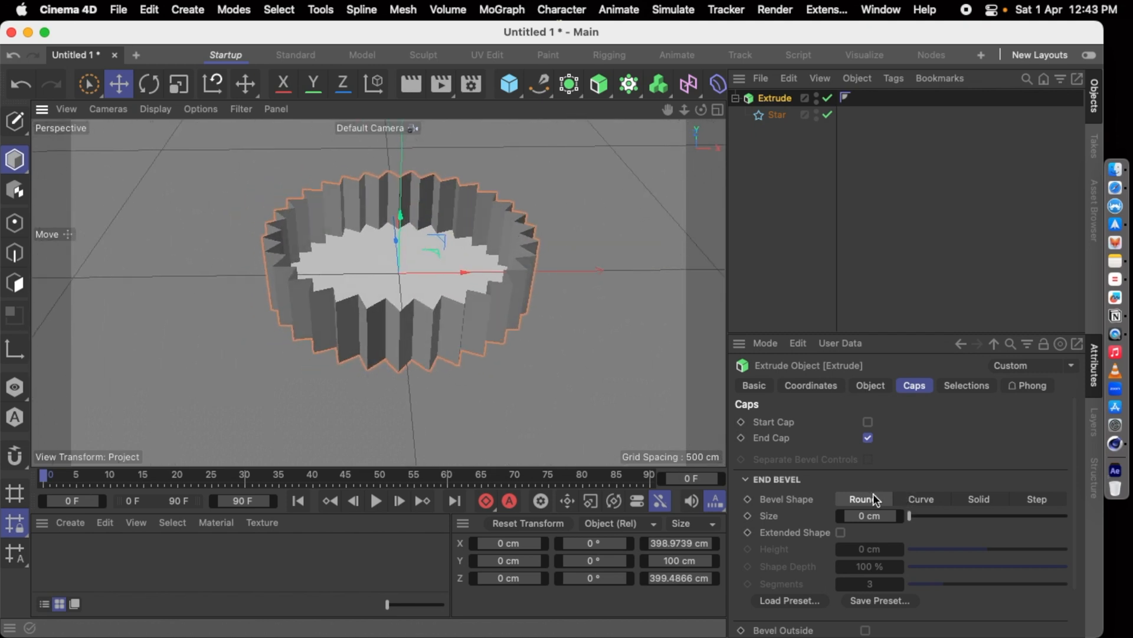
left_click(931, 496)
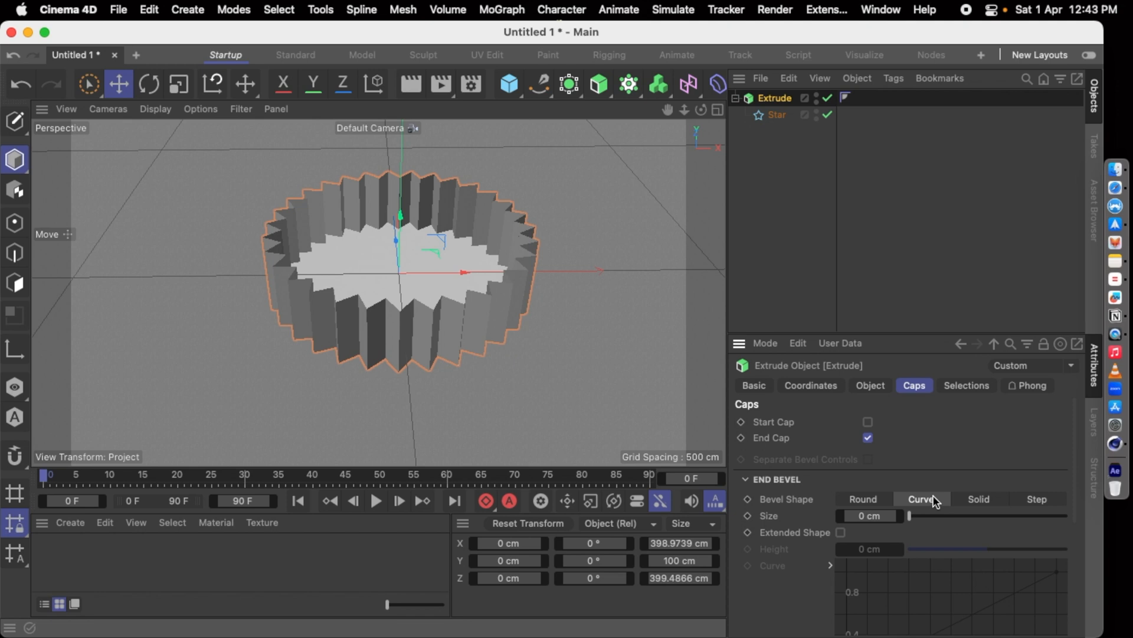
left_click(979, 499)
left_click(864, 501)
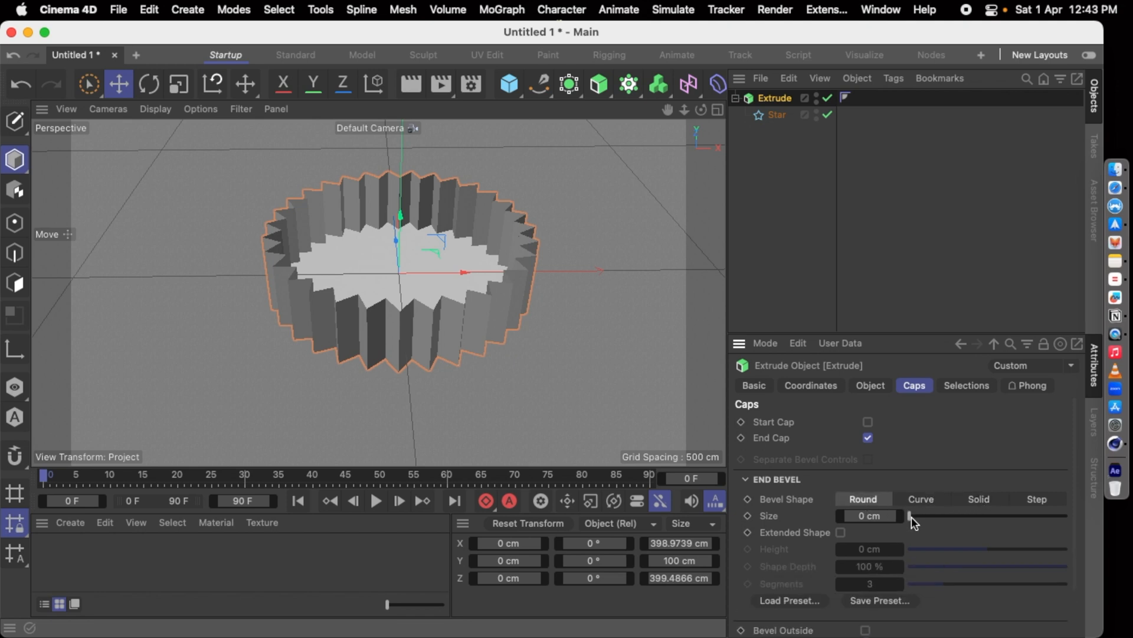
left_click_drag(910, 515, 932, 507)
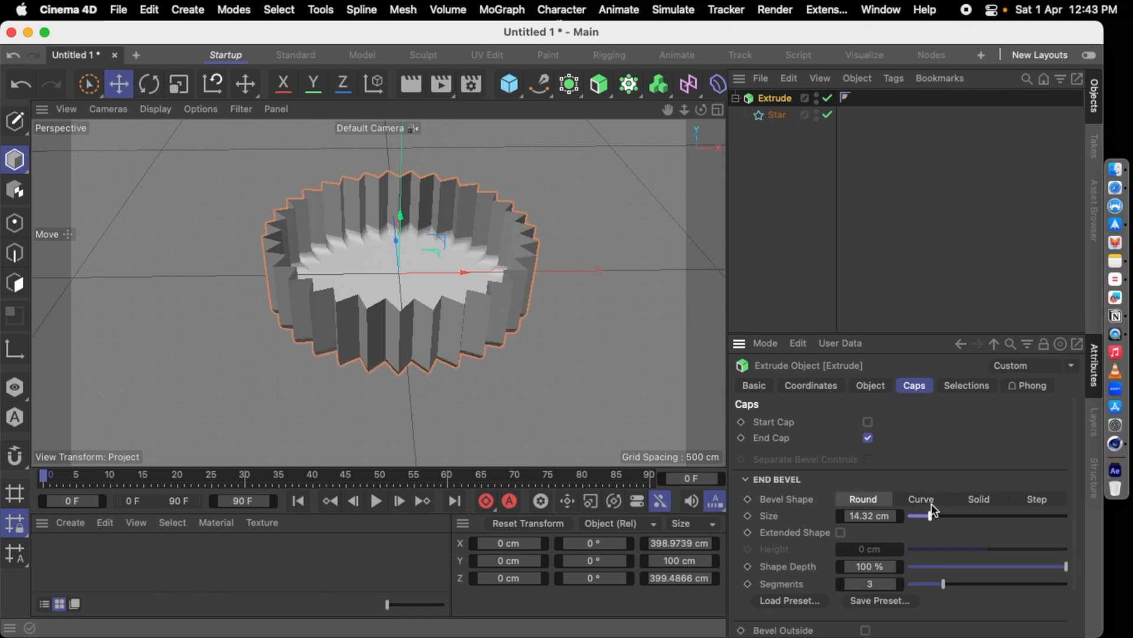
Compare the Curve, Solid and Step bevel shapes on the cap's closed edge, and return to Round
left_click_drag(482, 319, 445, 240, "alt")
scroll(375, 300, "down", 5)
scroll(375, 300, "up", 5)
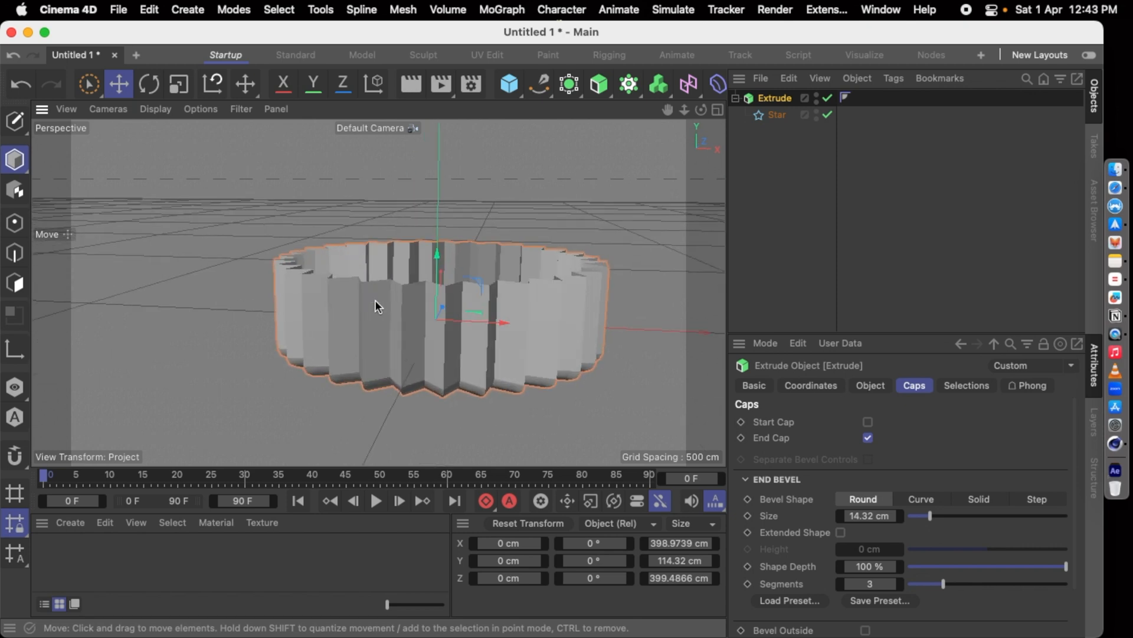
scroll(375, 300, "up", 3)
left_click_drag(362, 364, 384, 342, "alt")
middle_click_drag(384, 343, 381, 229, "alt")
left_click_drag(373, 353, 321, 303, "alt")
left_click(928, 497)
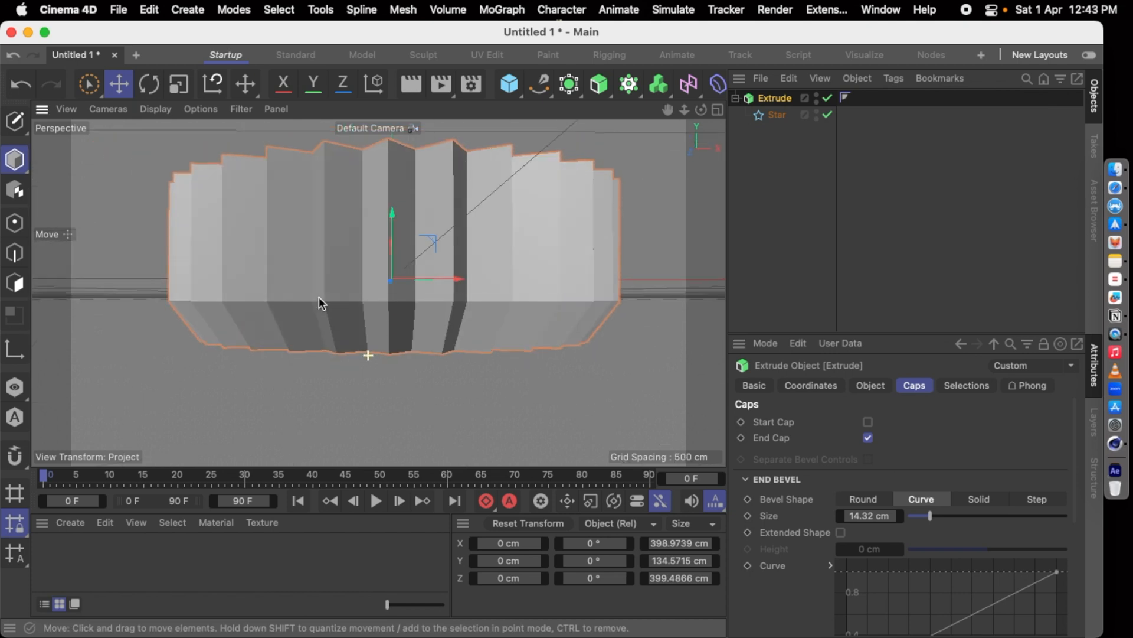
left_click(1000, 500)
left_click(1053, 498)
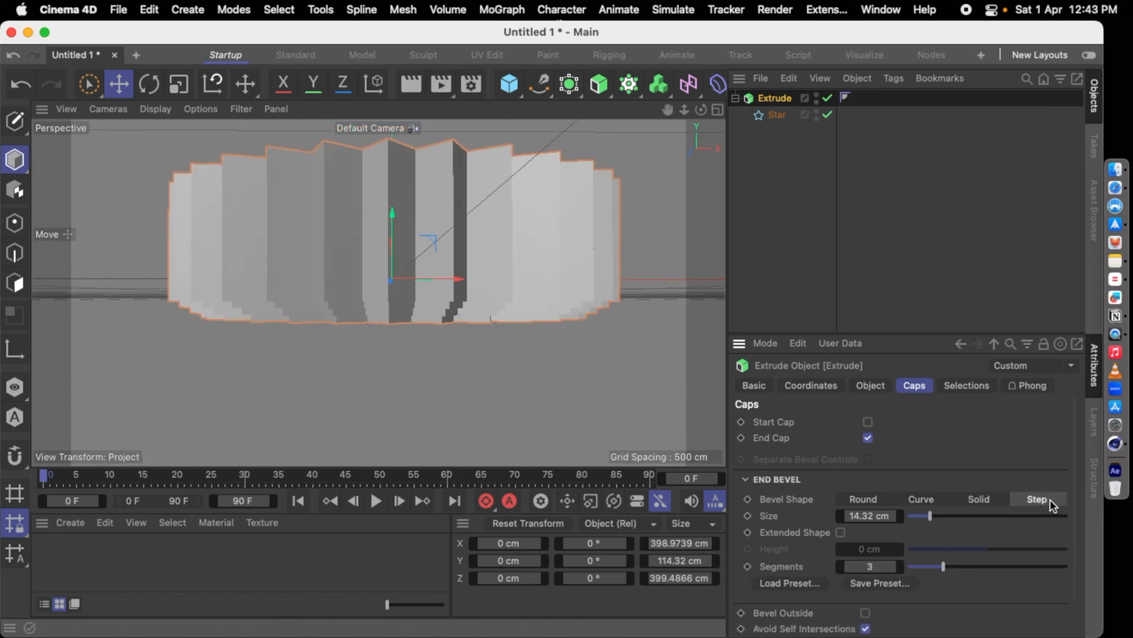
left_click(868, 499)
Set the end bevel's size to 8.59 cm and its segments to 7
left_click_drag(657, 455, 613, 458, "alt")
left_click_drag(931, 516, 922, 513)
left_click_drag(943, 583, 1014, 583)
left_click_drag(445, 372, 295, 300, "alt")
scroll(320, 346, "down", 5)
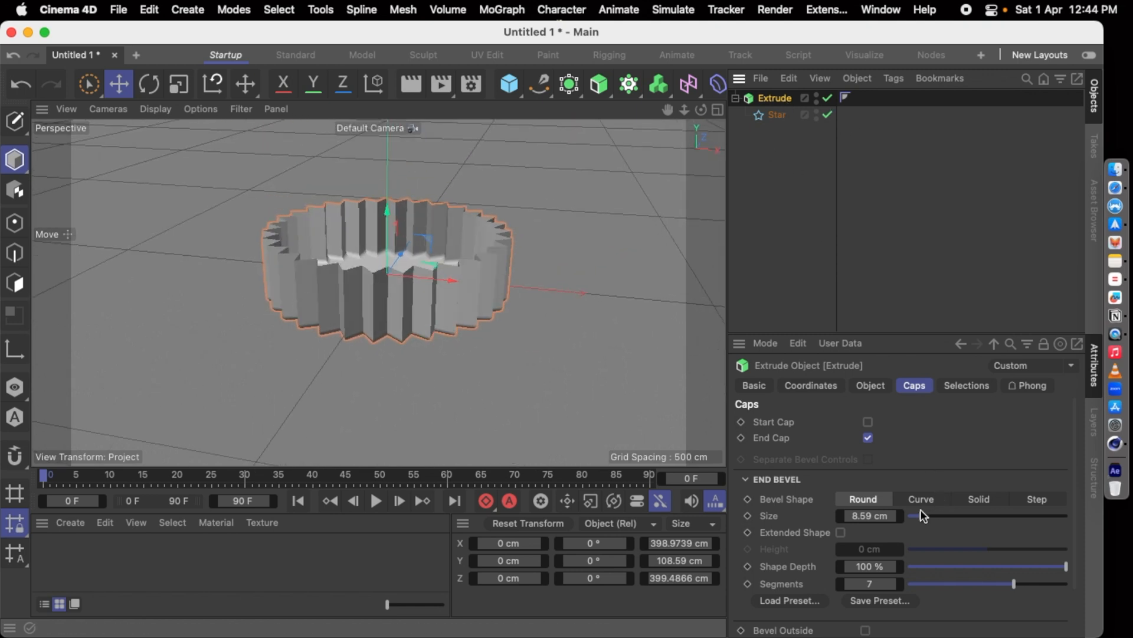
Deepen the serrated cap by setting the Extrude object's offset to 199 cm
left_click(879, 387)
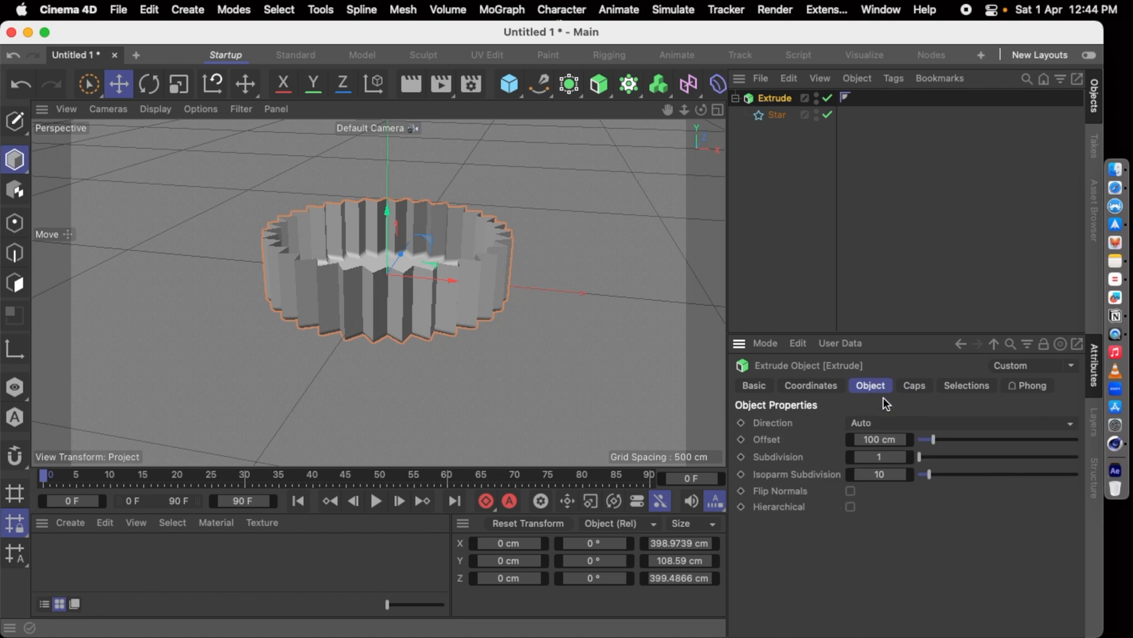
left_click_drag(940, 444, 950, 437)
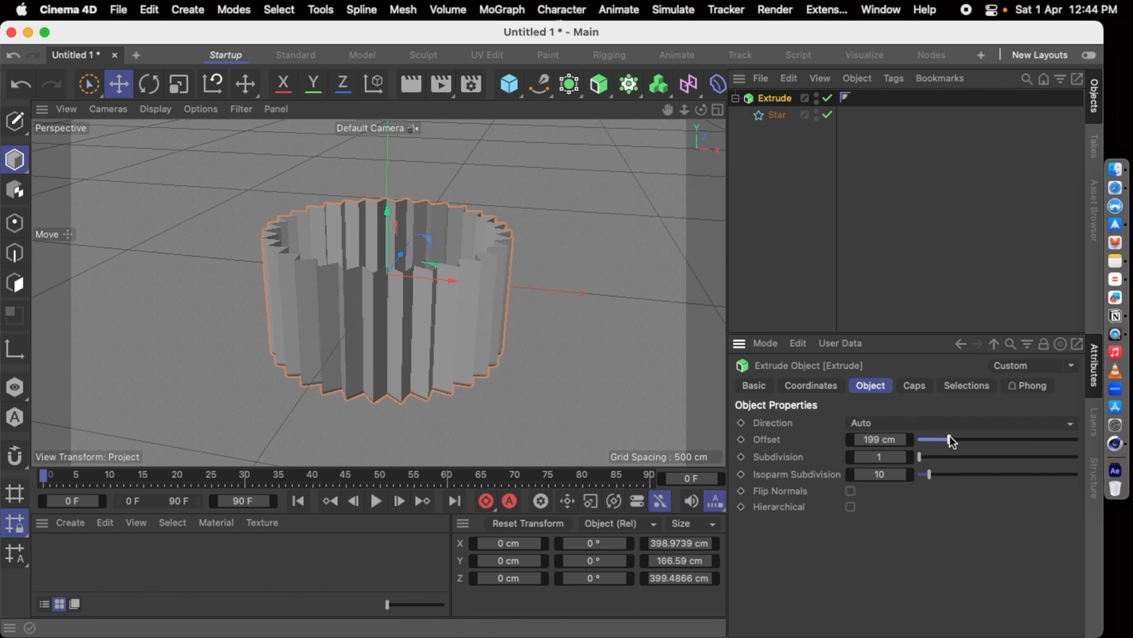
mouse_move(555, 251)
left_mouse_down("alt")
mouse_move(540, 323)
mouse_move(580, 258)
mouse_move(540, 256)
left_mouse_up("alt")
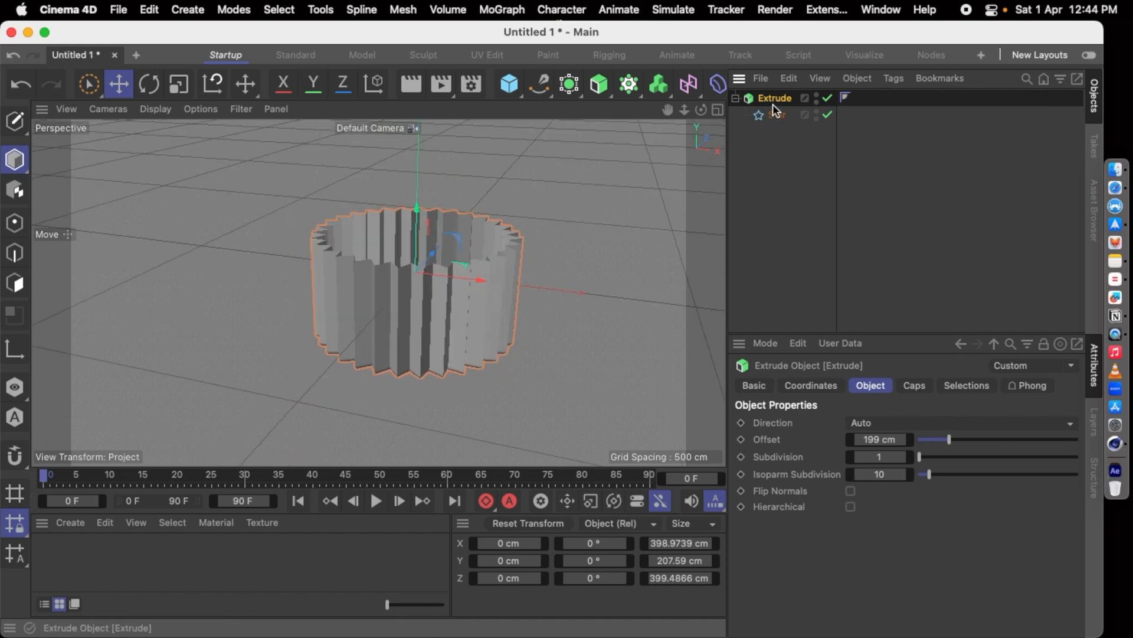
Raise the Extrude object along the Y axis to about 173 cm and check the cap from several angles
left_click_drag(422, 222, 415, 143)
left_click_drag(263, 303, 330, 343, "alt")
middle_click_drag(242, 295, 241, 357, "alt")
mouse_move(241, 359)
left_mouse_down("alt")
mouse_move(182, 304)
mouse_move(215, 354)
mouse_move(468, 395)
mouse_move(265, 353)
mouse_move(266, 339)
mouse_move(261, 358)
mouse_move(243, 321)
mouse_move(257, 296)
mouse_move(253, 341)
left_mouse_up("alt")
scroll(265, 346, "down", 3)
scroll(263, 339, "down", 2)
scroll(264, 339, "up", 4)
scroll(264, 339, "up", 2)
scroll(277, 314, "up", 2)
scroll(277, 315, "down", 2)
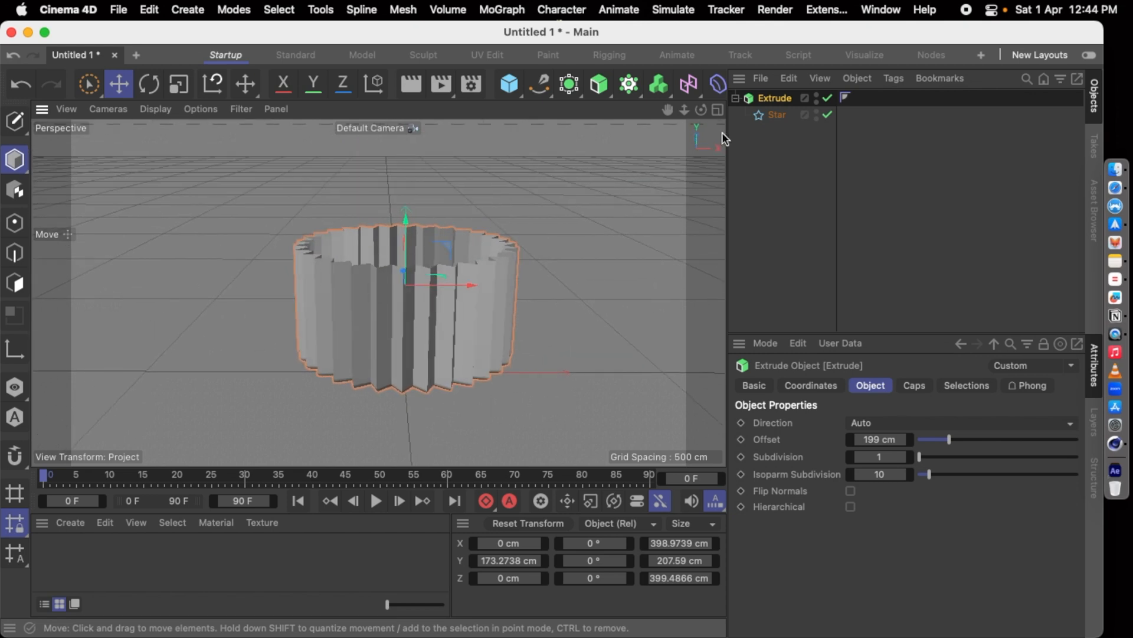
Make the Extrude object editable and select all points of its upper rim with the Rectangle Selection
left_click(16, 121)
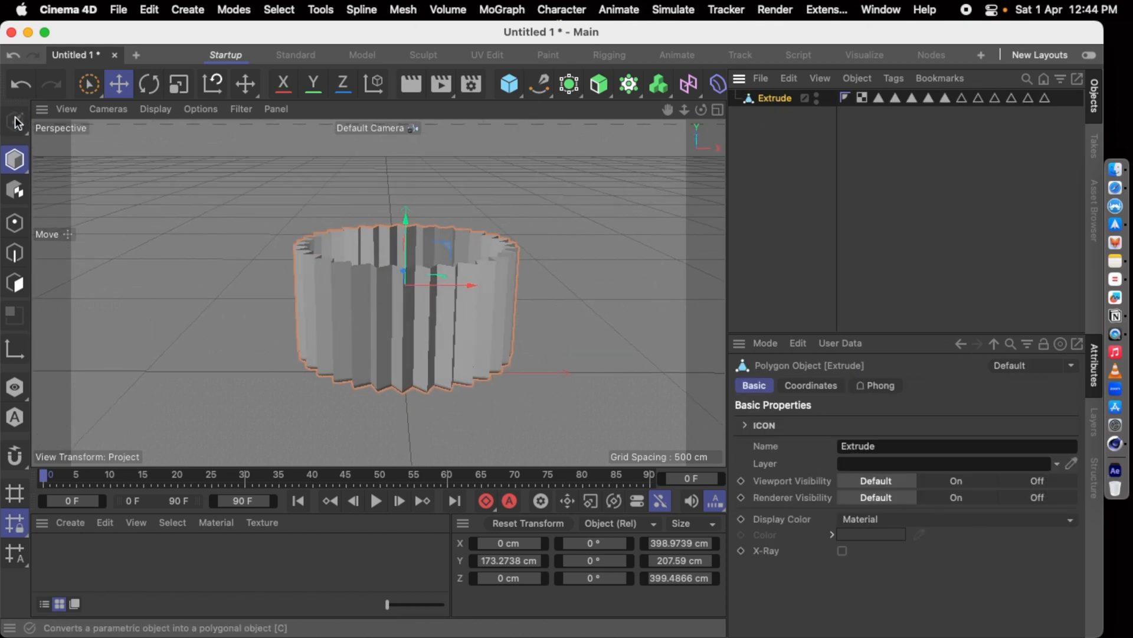
left_click(15, 224)
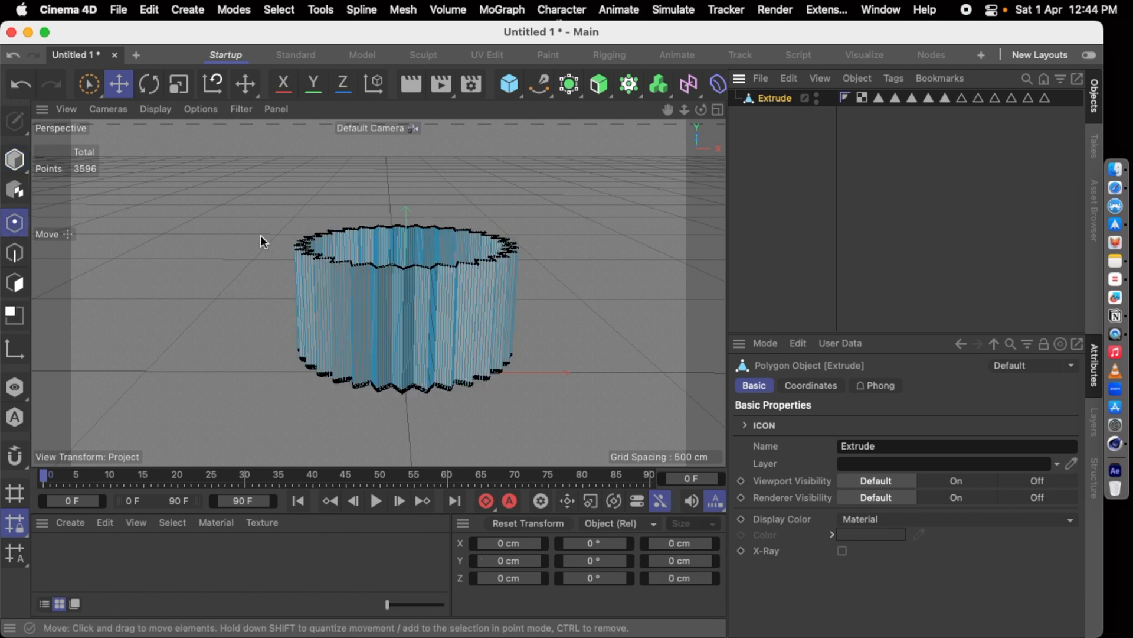
left_click(89, 86)
left_click(177, 140)
left_click_drag(247, 190, 566, 275)
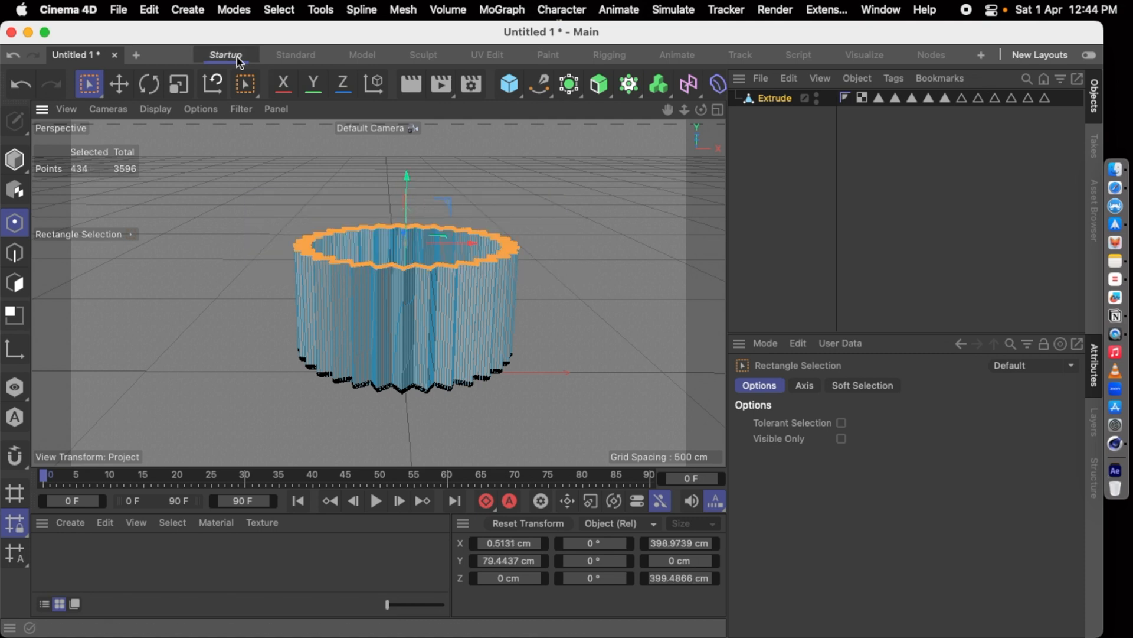
Scale the selected rim points outward to about 493 cm across and inspect the flared shape from several angles
left_click(181, 87)
left_click_drag(526, 201, 673, 159)
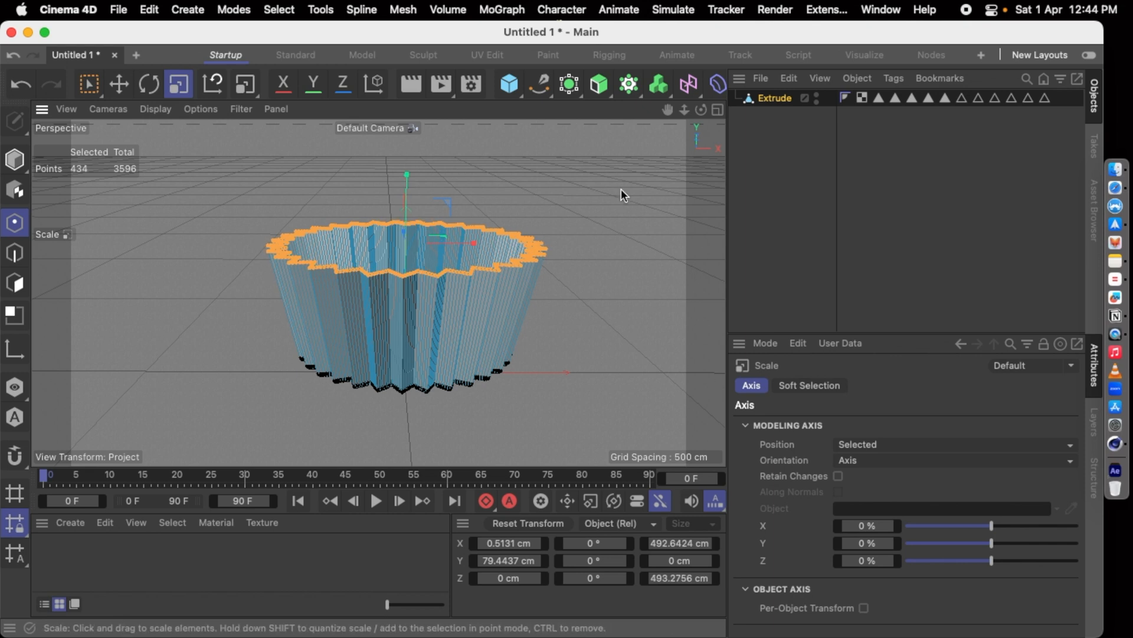
left_click(560, 224)
left_click(777, 100)
left_click(777, 179)
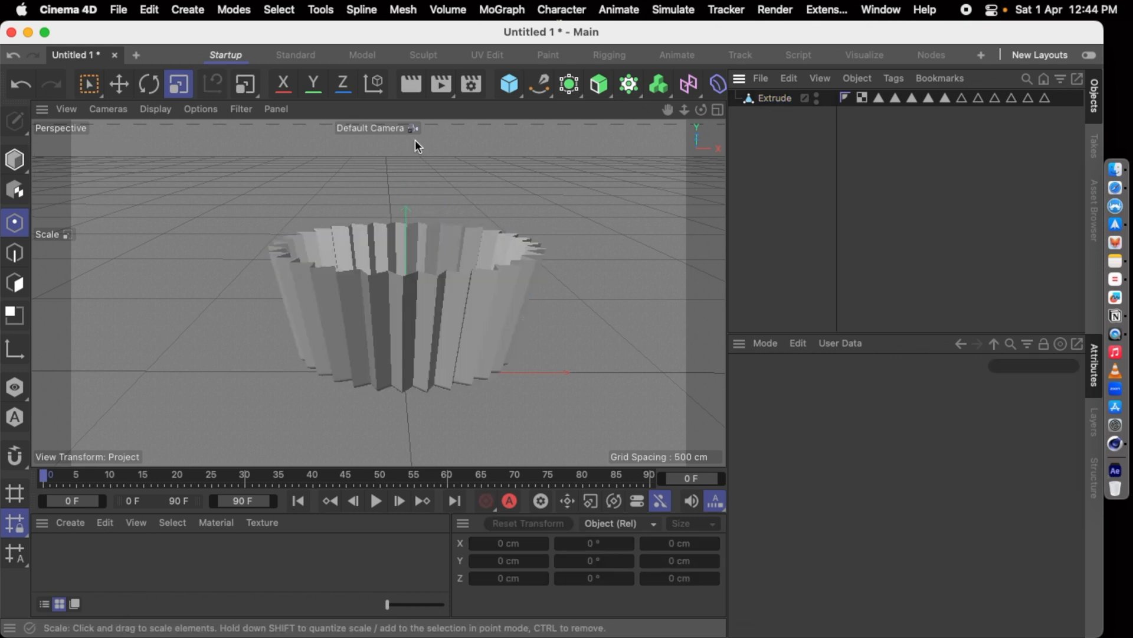
scroll(416, 142, "down", 3)
left_click_drag(374, 163, 248, 276, "alt")
scroll(293, 200, "down", 3)
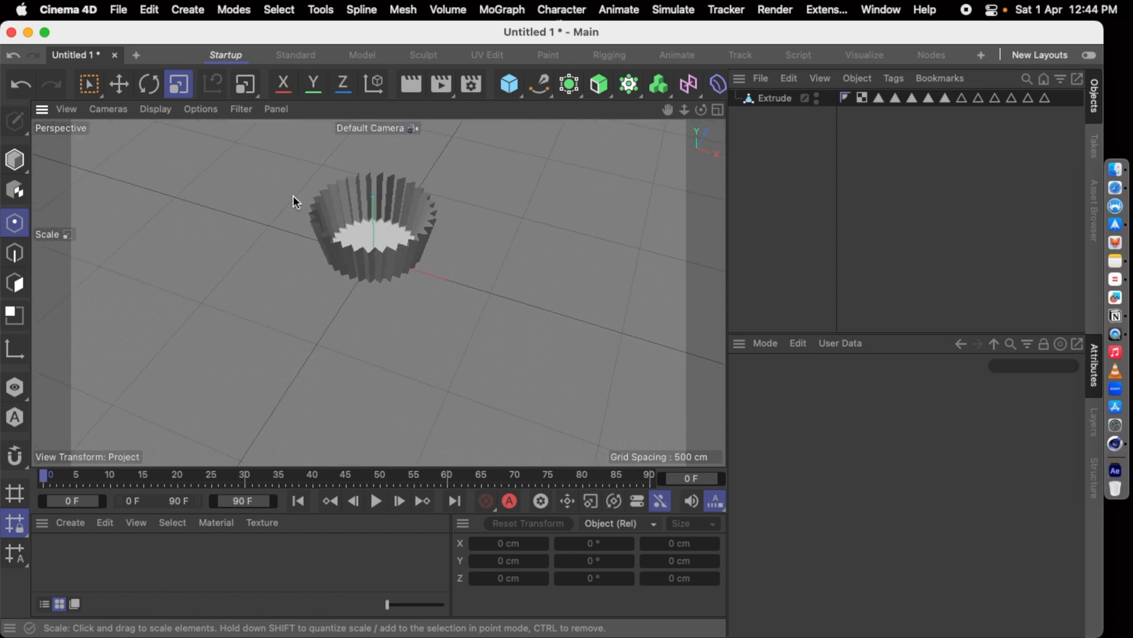
scroll(306, 218, "up", 6)
left_click_drag(307, 253, 225, 221, "alt")
scroll(234, 217, "down", 3)
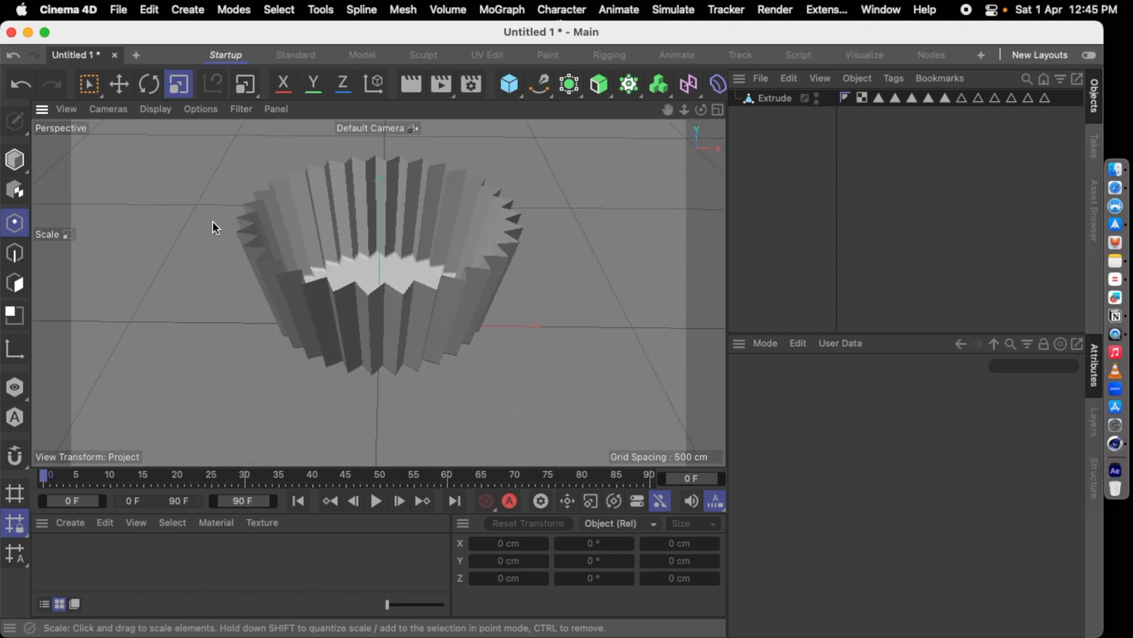
Delete all the selection tags from the Extrude object and return to Model mode
left_click(771, 98)
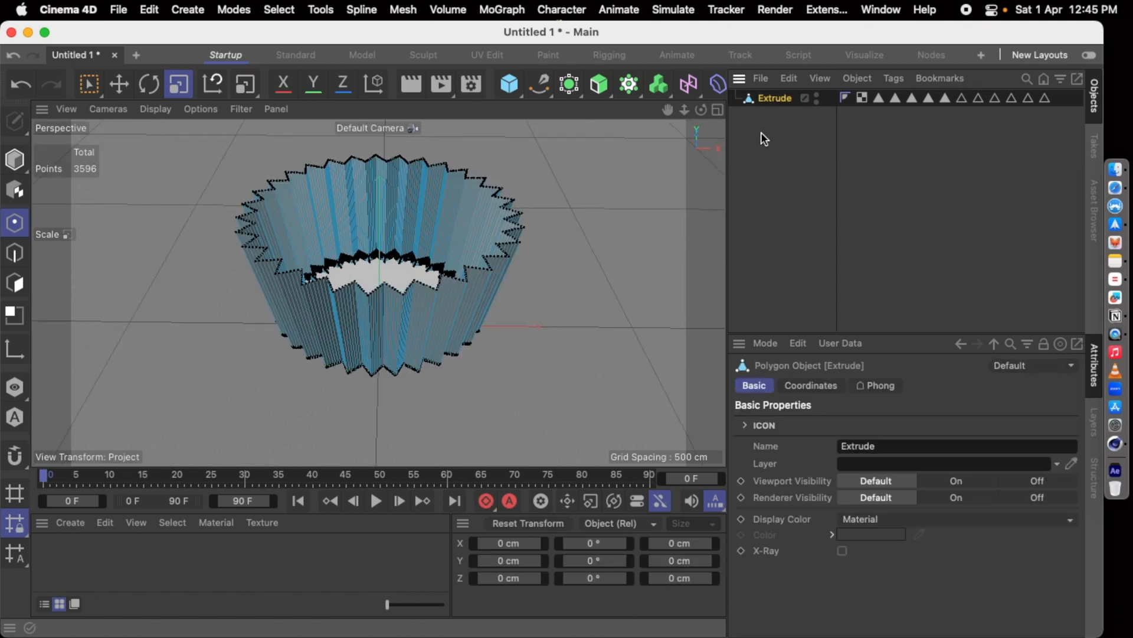
left_click_drag(854, 118, 1050, 93)
key("Delete")
left_click_drag(360, 284, 379, 337, "alt")
scroll(379, 333, "up", 3)
mouse_move(257, 342)
left_mouse_down("alt")
mouse_move(233, 337)
mouse_move(262, 359)
left_mouse_up("alt")
left_click(271, 306)
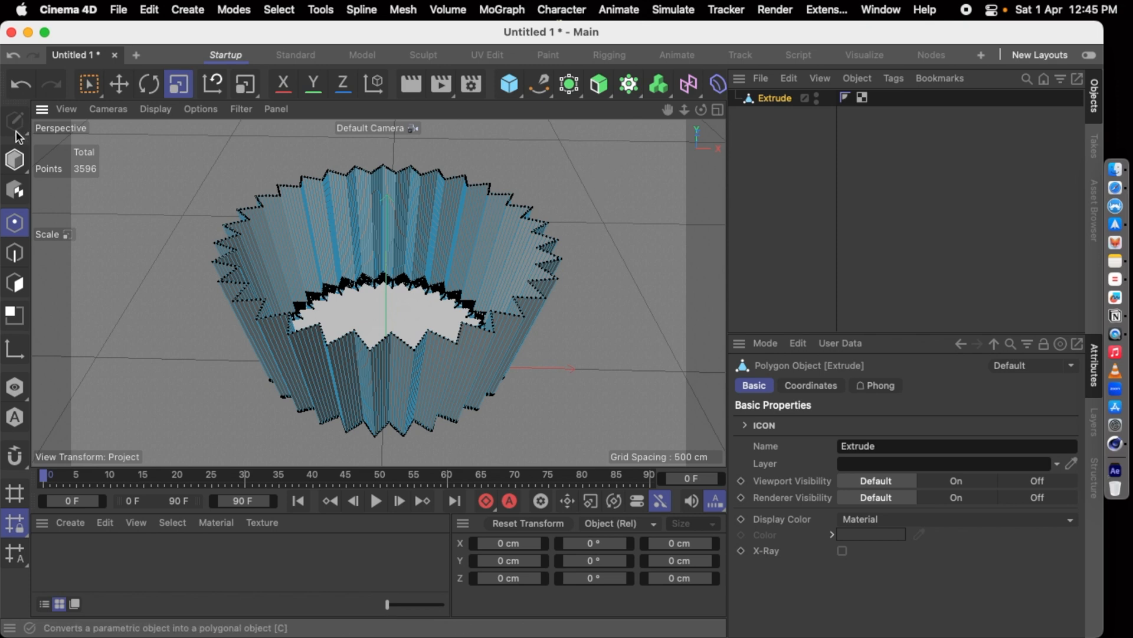
left_click(14, 160)
left_click(154, 167)
left_click(286, 284)
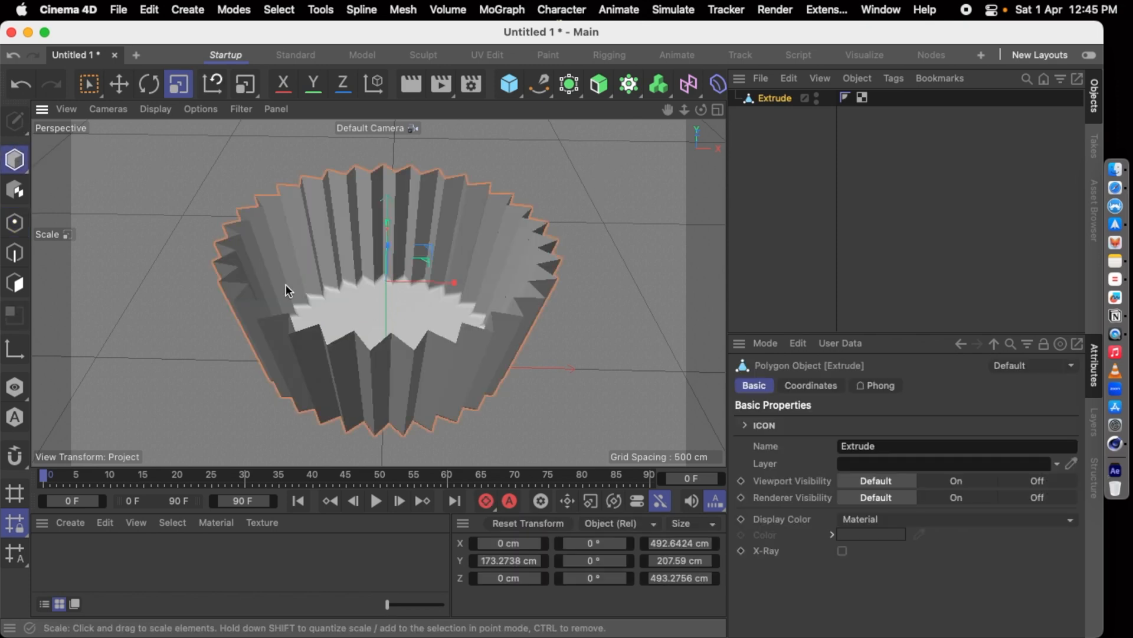
Find the Cloth Surface generator by searching for "cloth", add it, and make the Extrude object its child
key("shift+c")
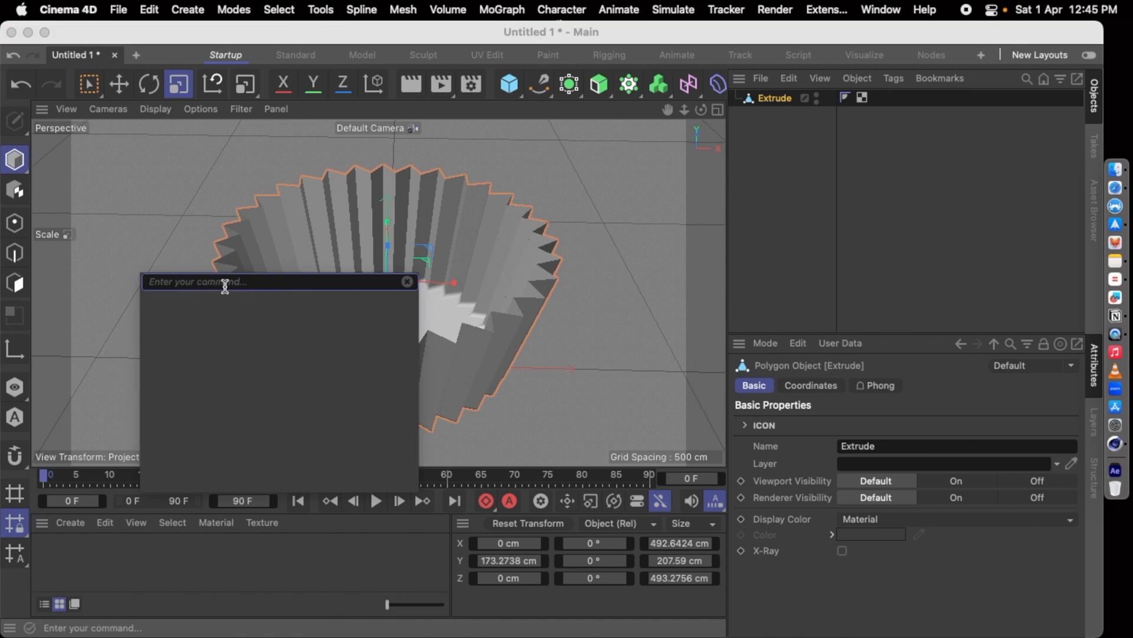
type("cloth")
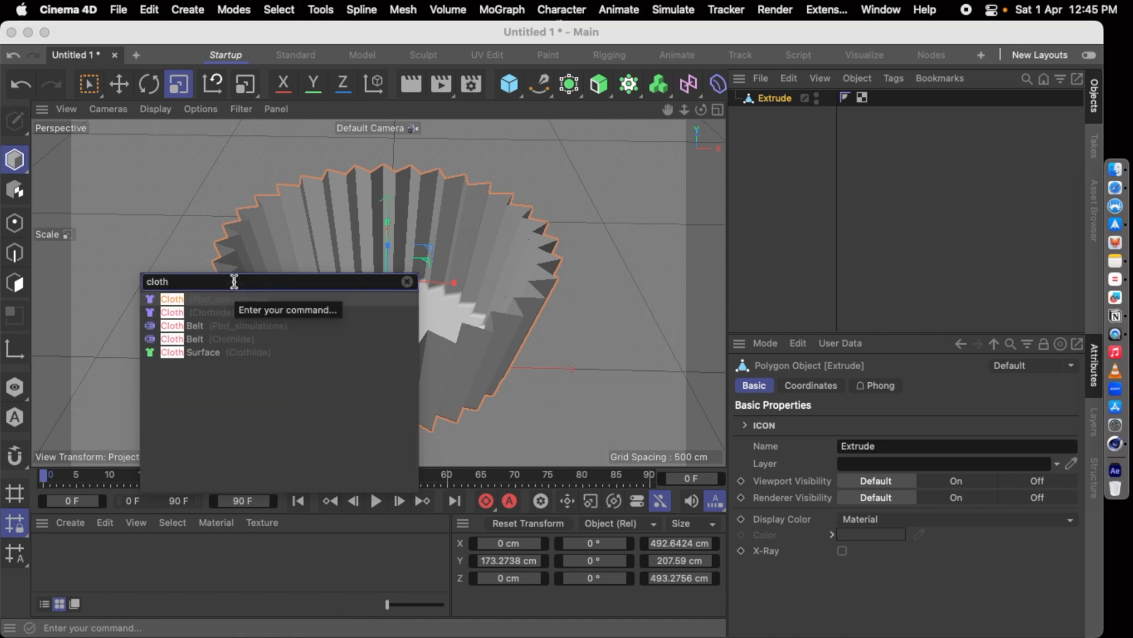
left_click(164, 352)
left_click_drag(765, 112, 767, 98)
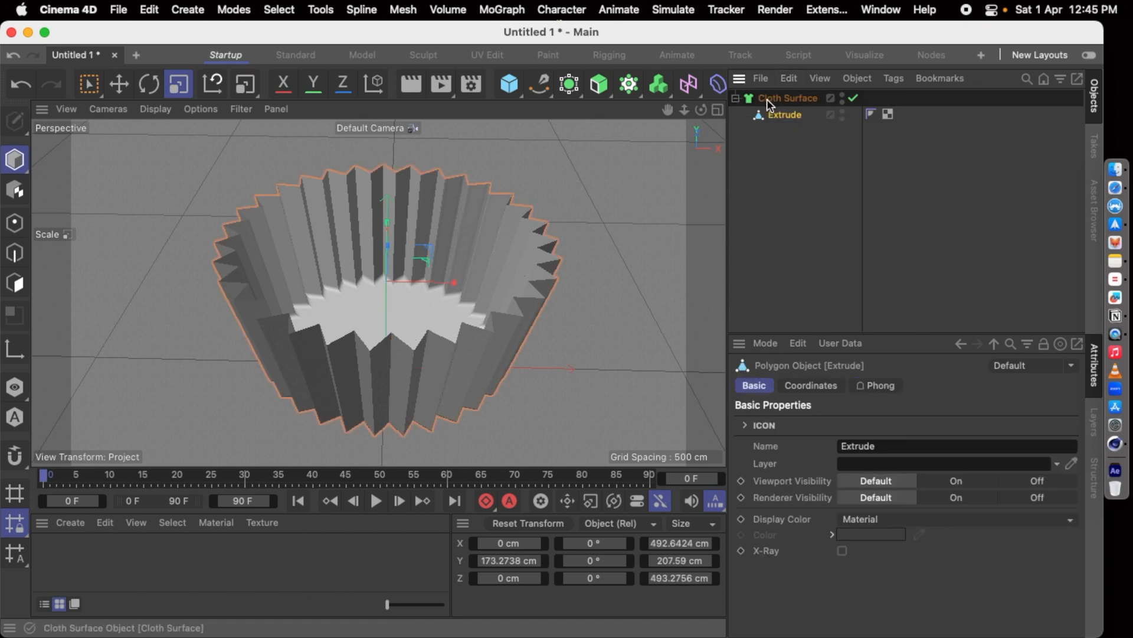
Set the Cloth Surface's factor to 93% and its thickness to 0.74 cm
left_click(767, 98)
scroll(397, 161, "down", 5)
scroll(396, 160, "up", 6)
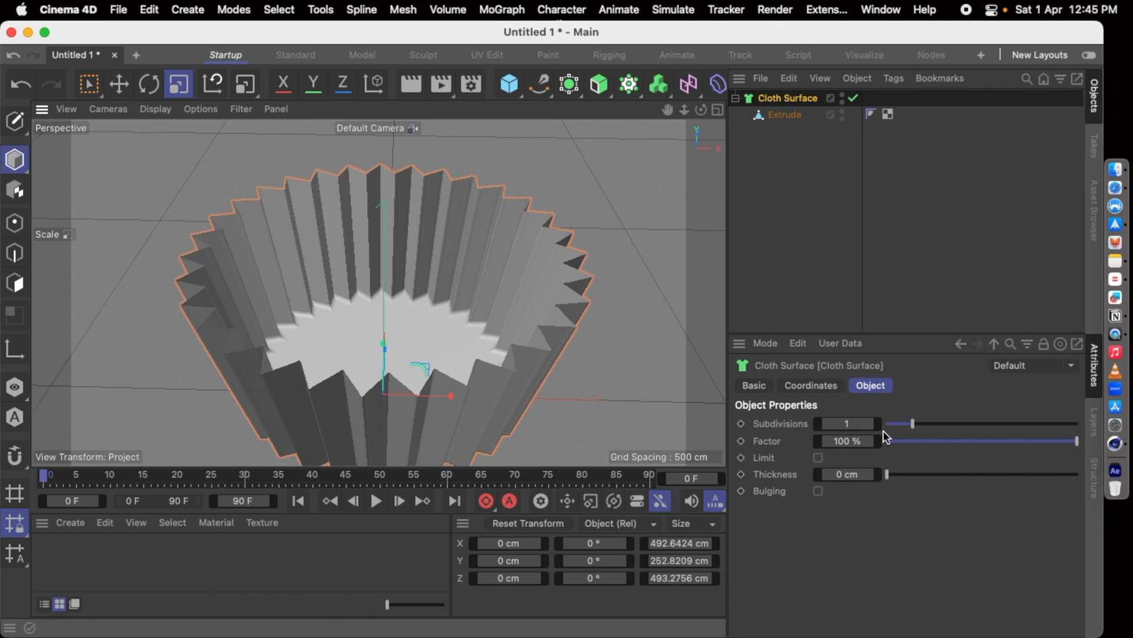
left_click_drag(894, 477, 1010, 454)
left_click_drag(367, 353, 383, 324, "ctrl")
key("super+z")
left_click_drag(914, 472, 1019, 458)
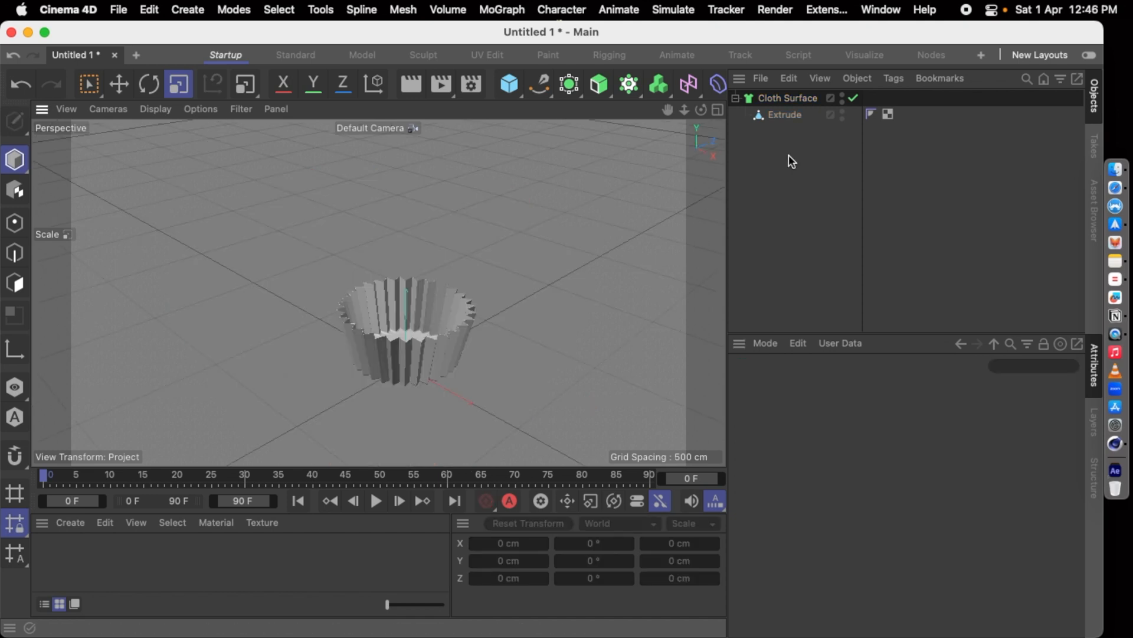
Rename the Cloth Surface object to Cup and deselect it
double_click(763, 101)
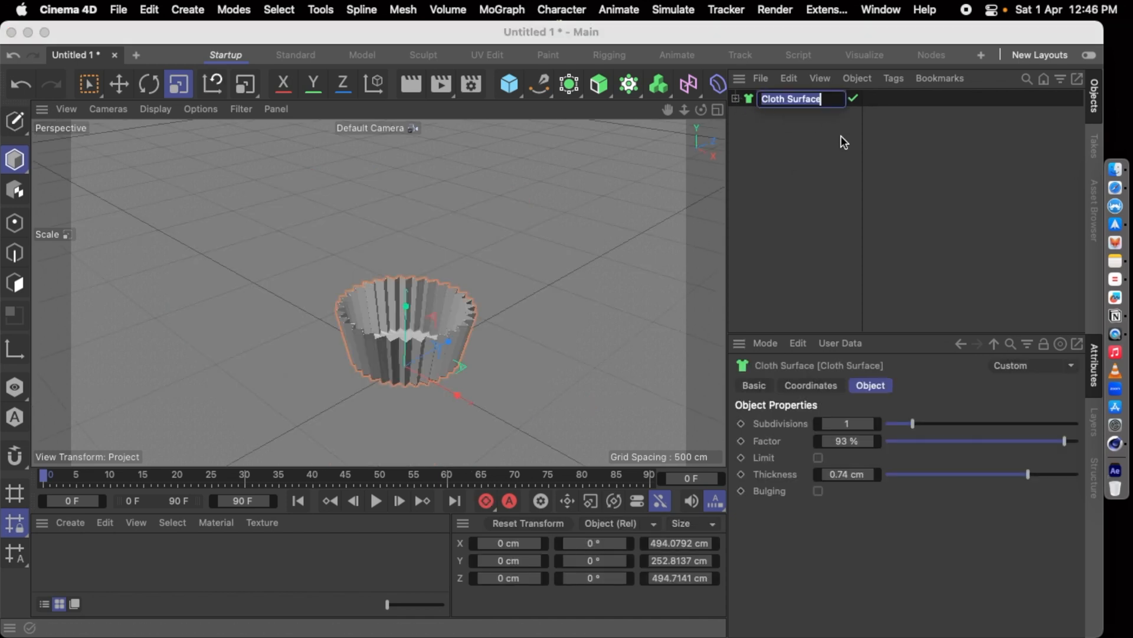
type("Cup")
key("Return")
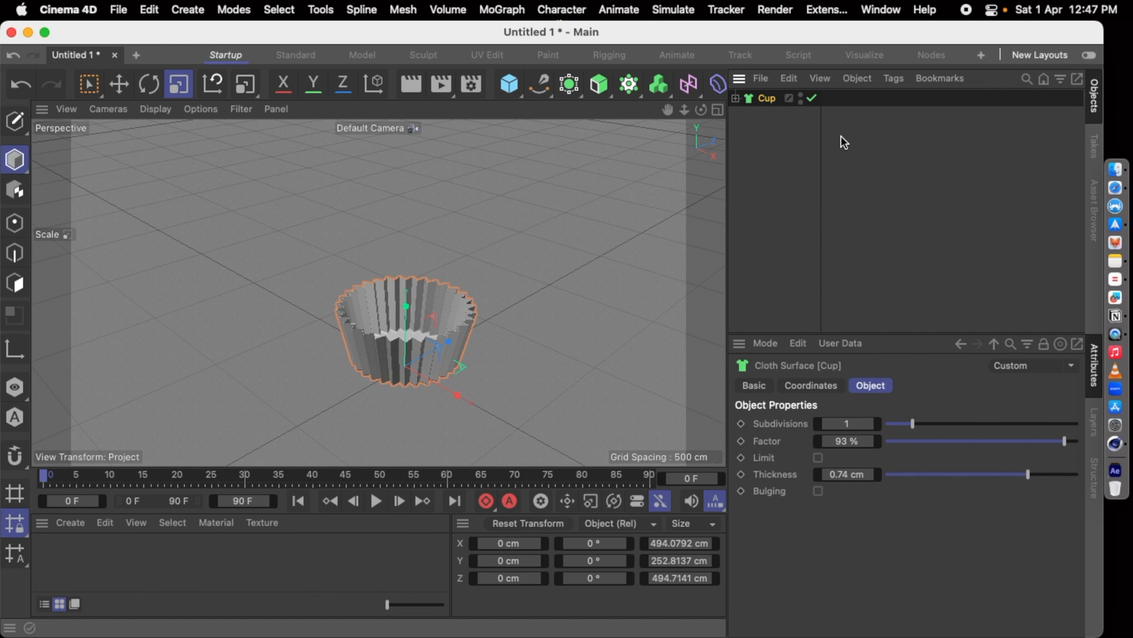
left_click(509, 323)
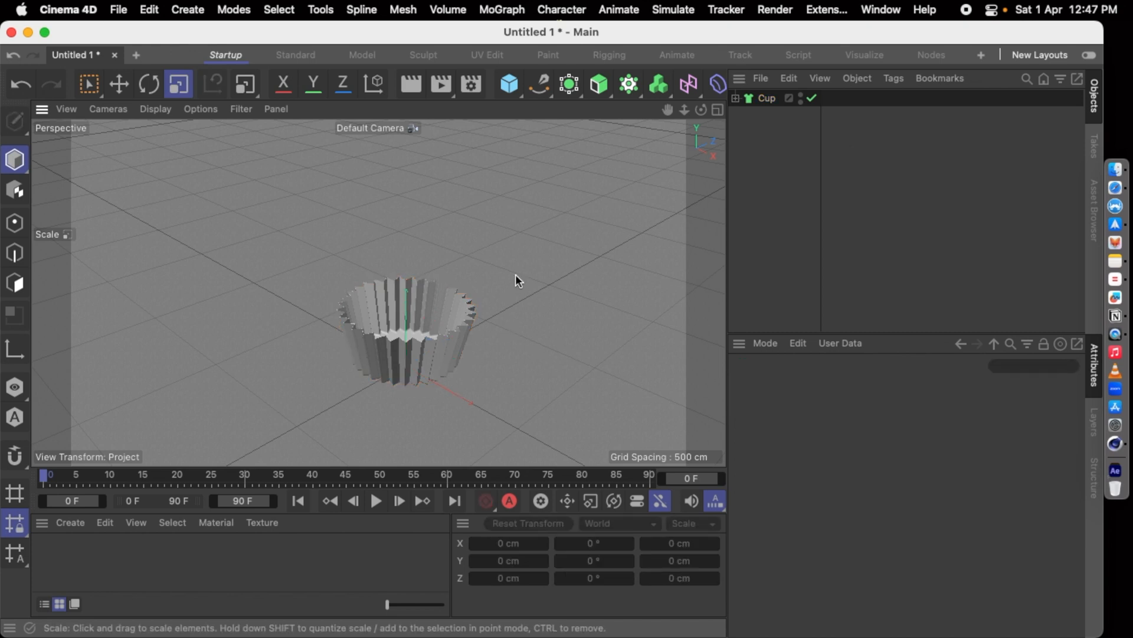
Add a Sphere primitive and enlarge it to a radius of about 159 cm
scroll(445, 289, "down", 5)
scroll(445, 288, "up", 4)
scroll(445, 288, "up", 3)
scroll(445, 236, "down", 3)
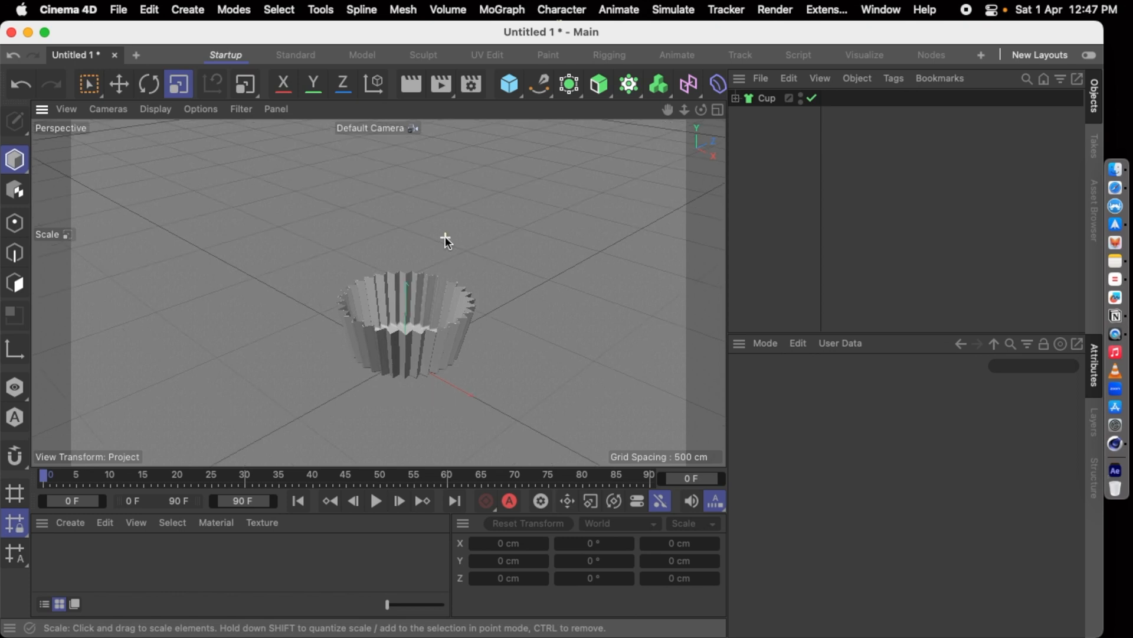
left_click(502, 89)
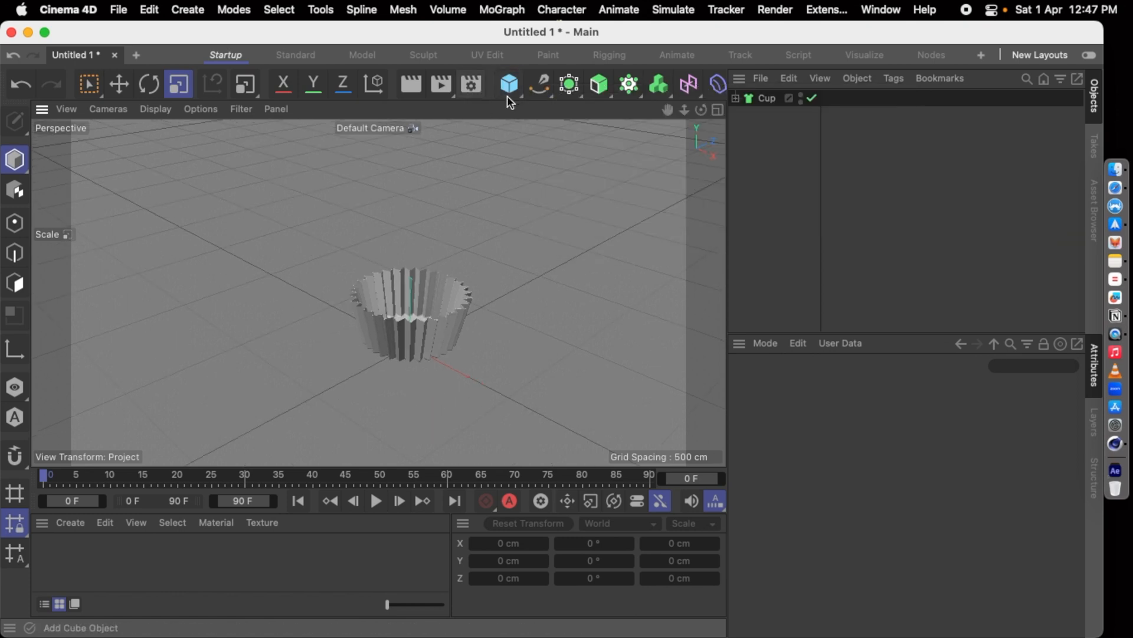
left_click(506, 91)
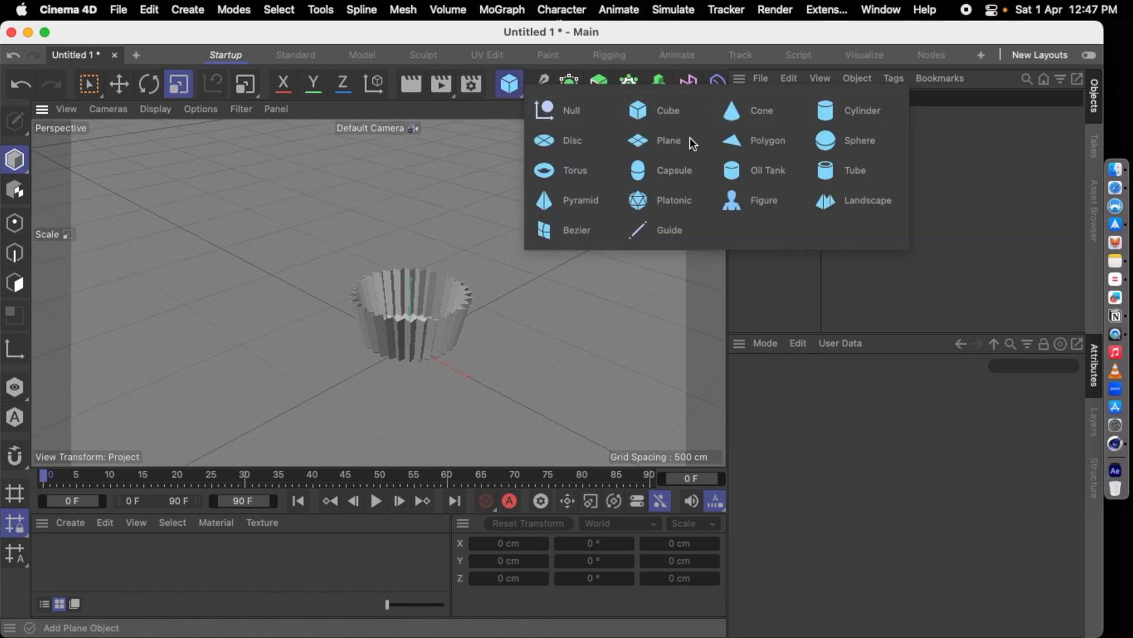
left_click(863, 141)
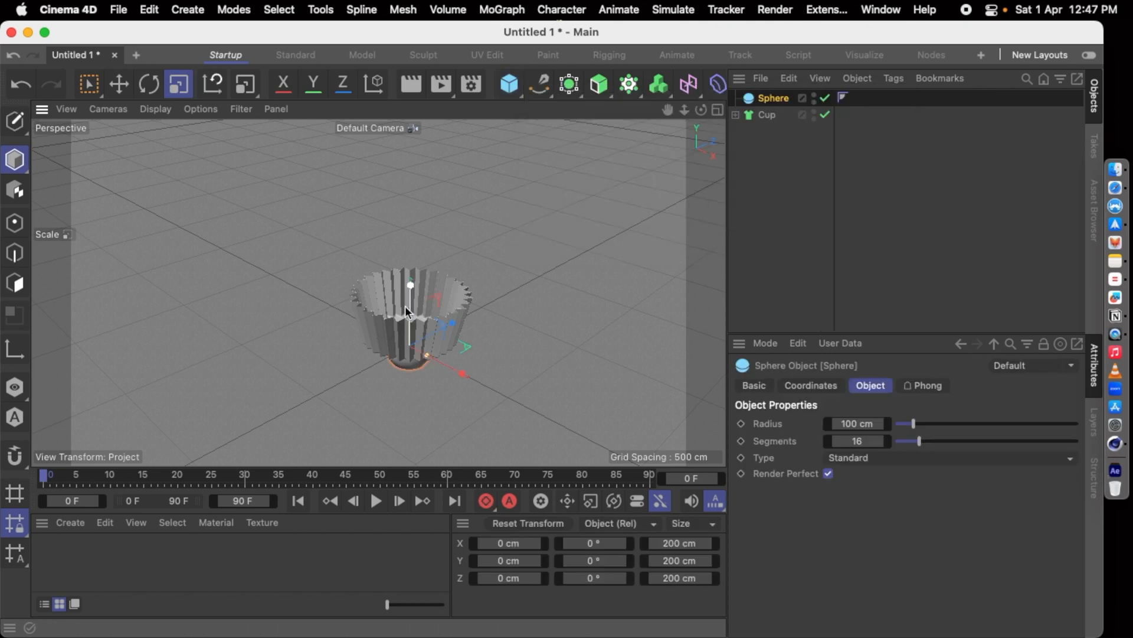
left_click_drag(501, 347, 483, 390)
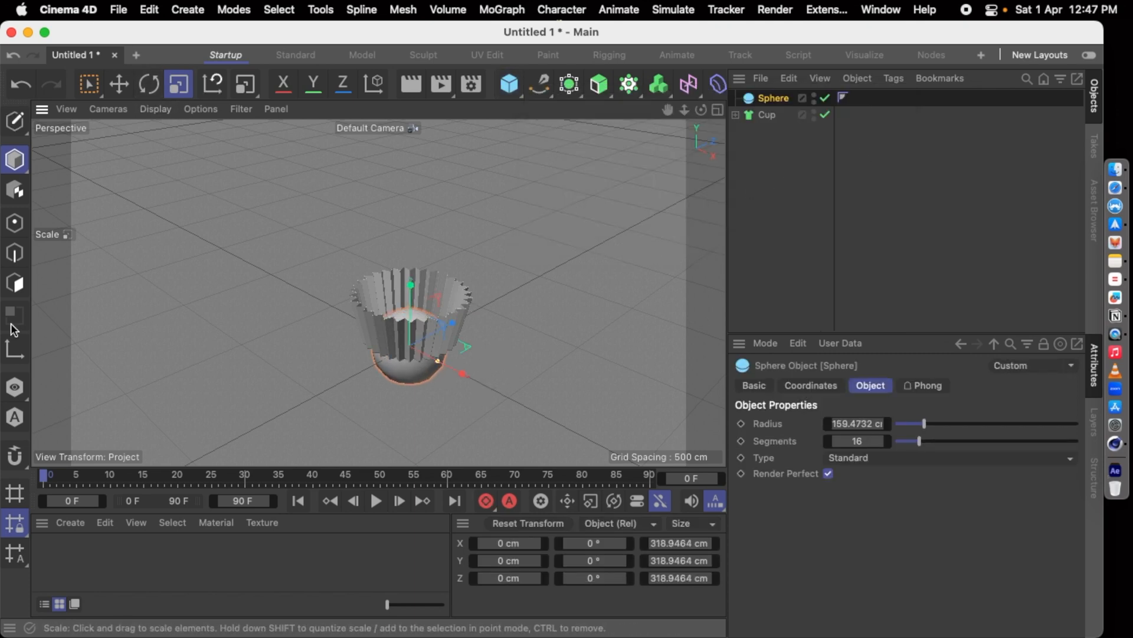
Raise the sphere to about 258 cm on Y and enlarge its radius to about 188 cm to fill the cup's opening
left_click(119, 84)
left_click_drag(417, 300, 419, 238)
left_click(178, 84)
left_click_drag(295, 190, 323, 198)
left_click(256, 254)
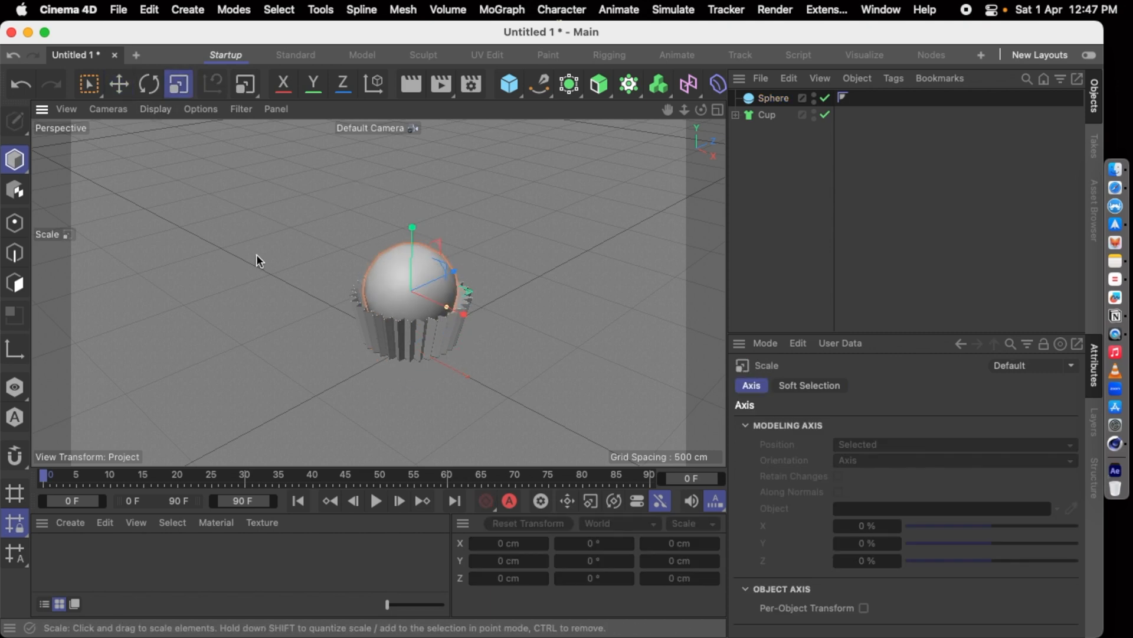
scroll(430, 246, "up", 3)
left_click(429, 247)
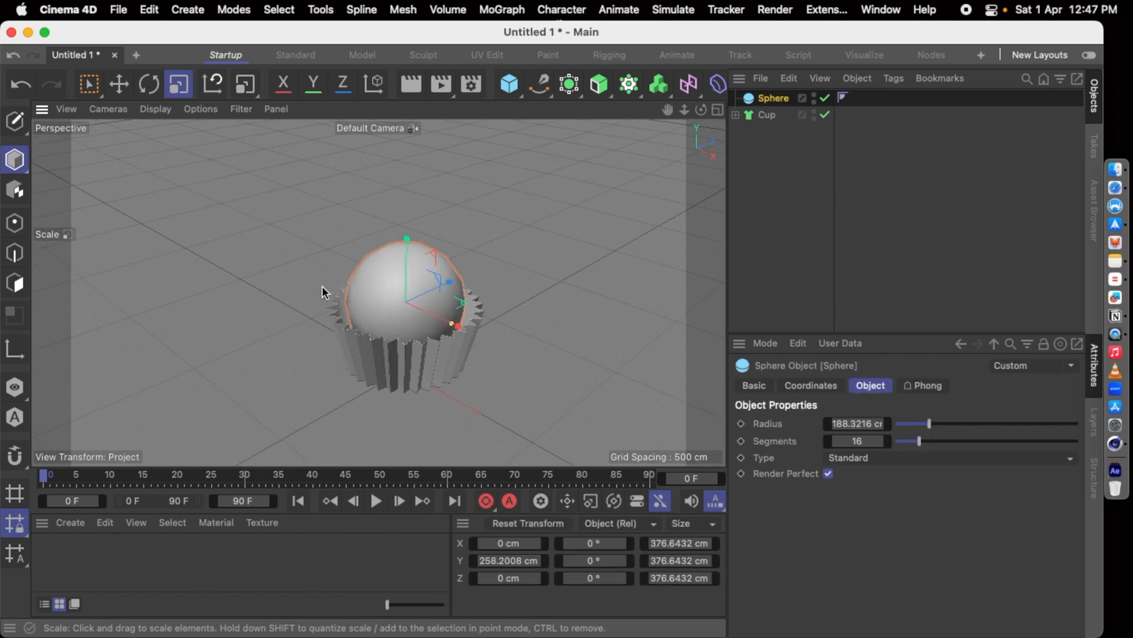
Move the sphere out of the cup to about X 391 cm and Z 444 cm
left_click(121, 84)
left_click_drag(464, 302, 648, 298)
left_click(509, 221)
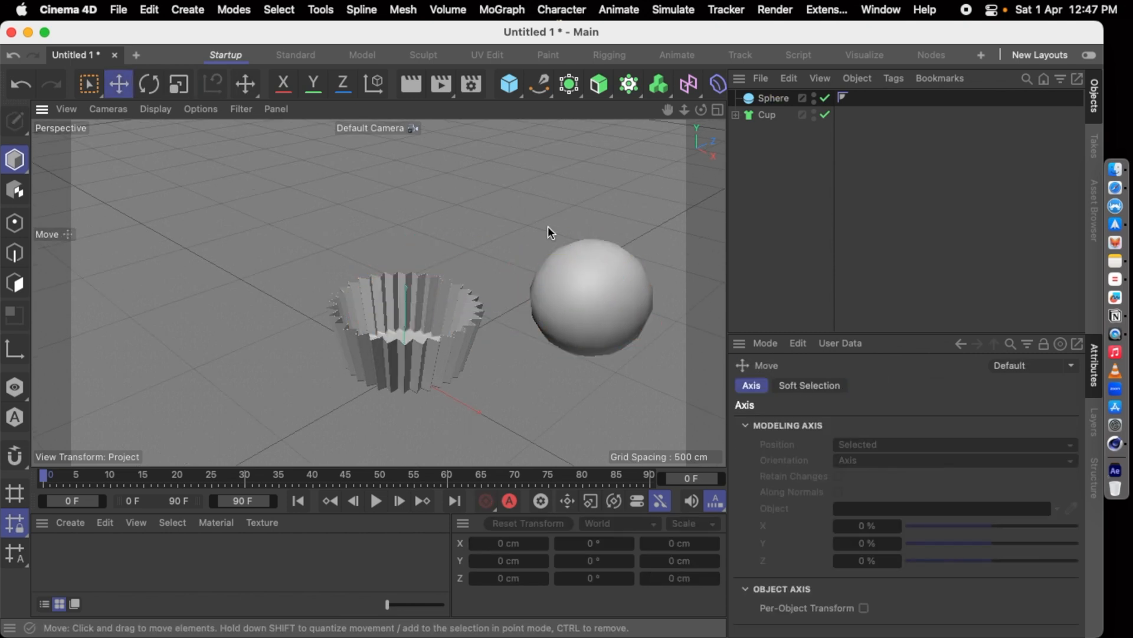
middle_click_drag(498, 215, 139, 187, "alt")
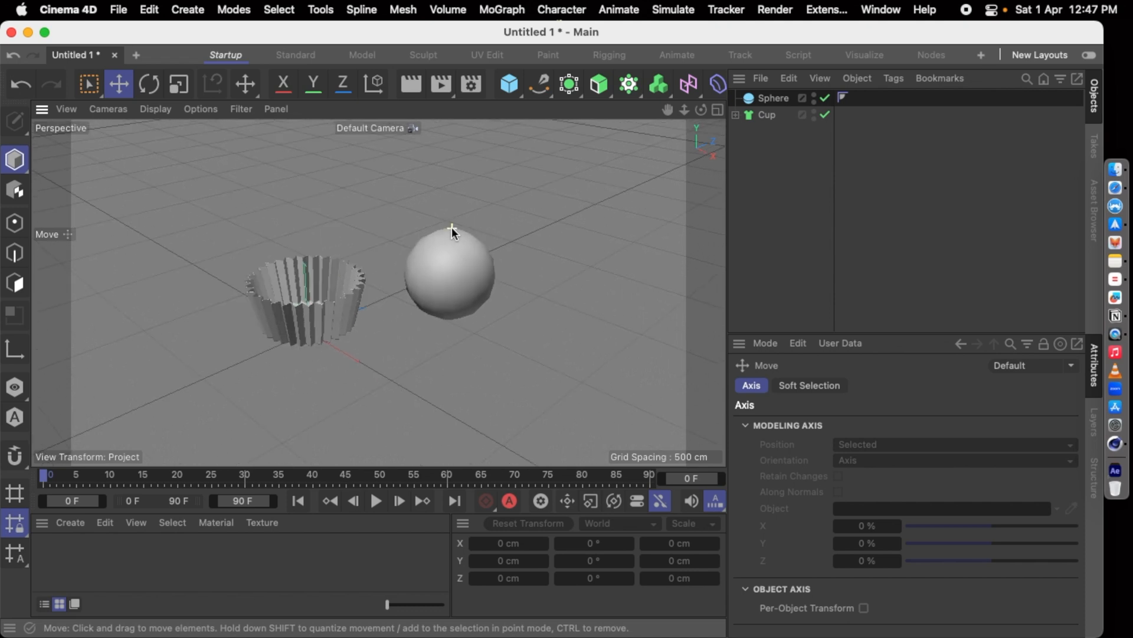
scroll(451, 227, "up", 3)
Switch the viewport display to Gouraud Shading (Lines) and inspect the sphere's polygon mesh
left_click(443, 287)
left_click(148, 110)
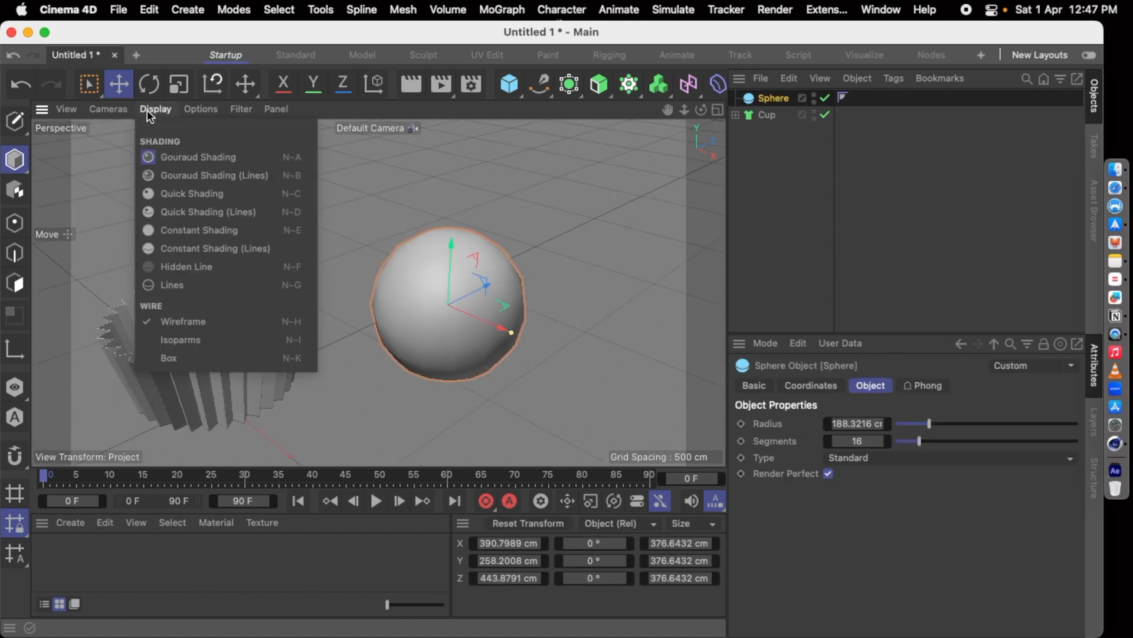
left_click(218, 175)
left_click(372, 230)
scroll(524, 217, "down", 3)
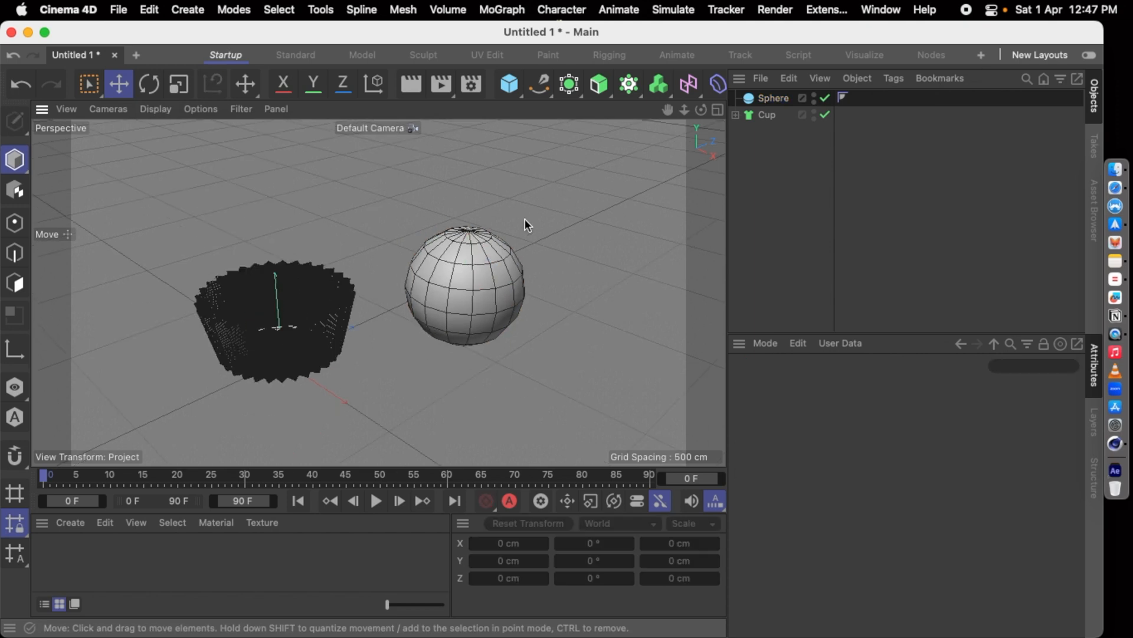
scroll(524, 217, "up", 5)
scroll(401, 281, "down", 1)
left_click(406, 289)
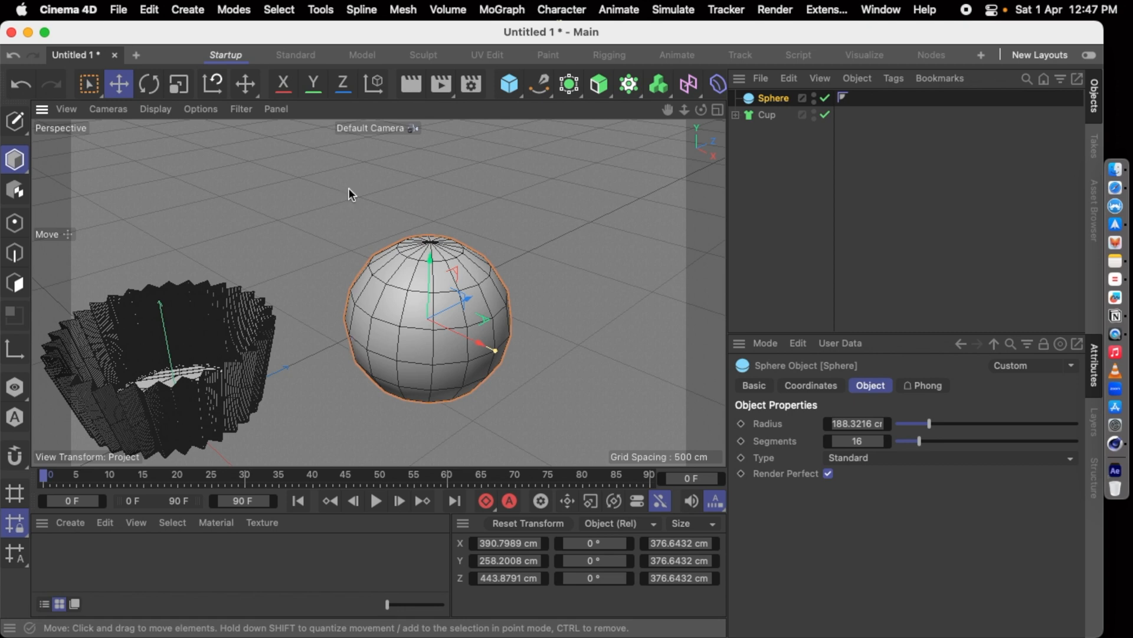
In the Sculpt layout, make the sphere editable and apply the Subdivide command once to prepare it for sculpting
left_click(420, 55)
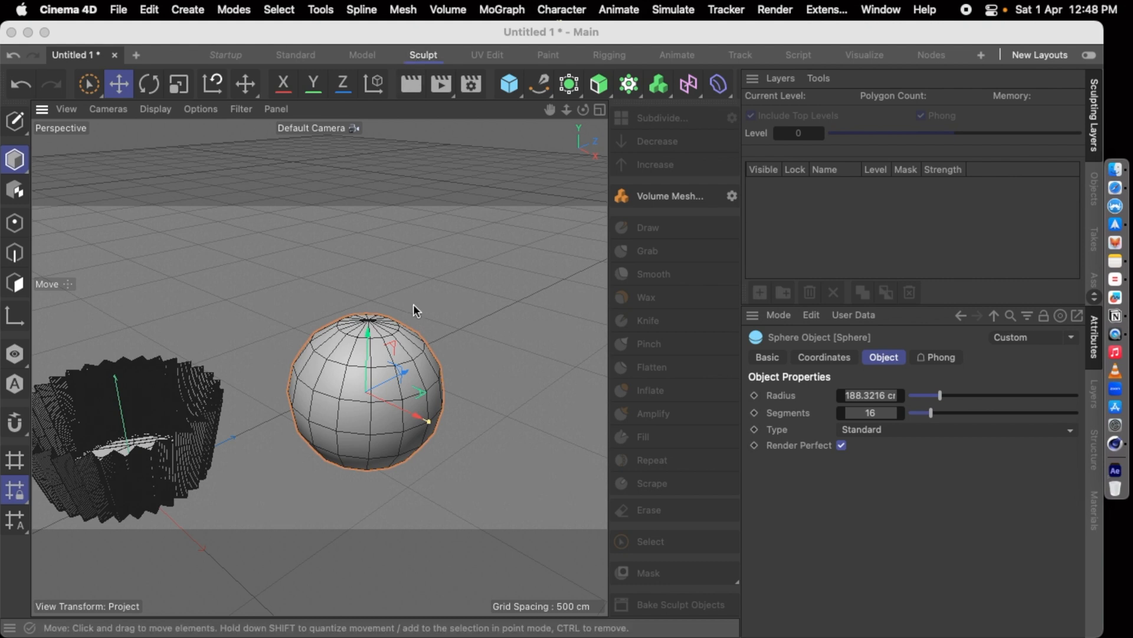
left_click(9, 127)
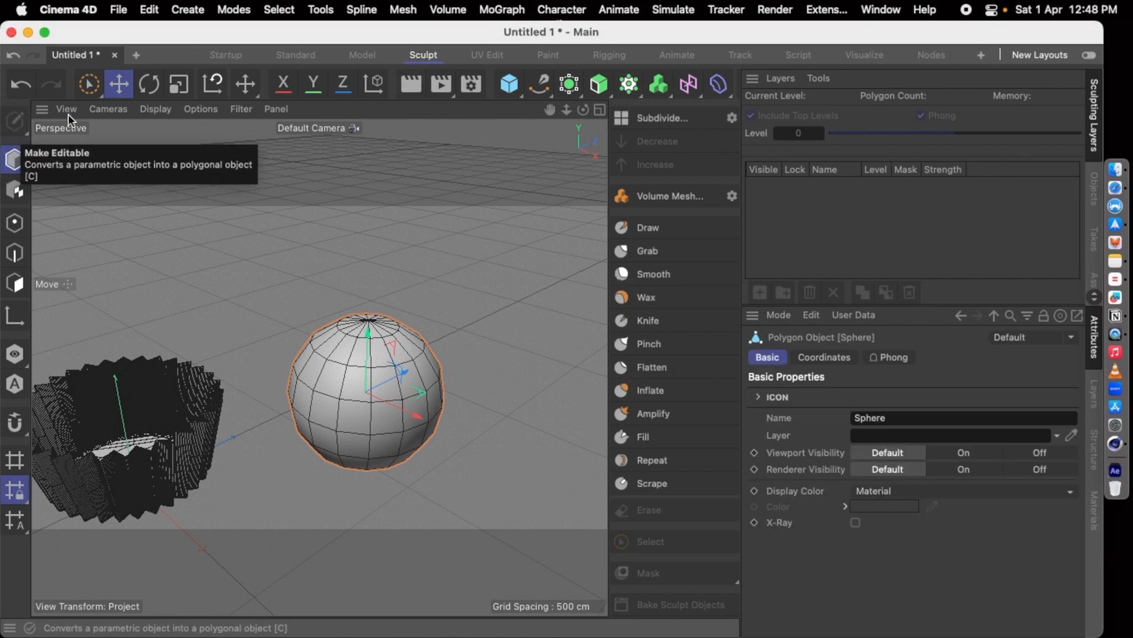
left_click(668, 118)
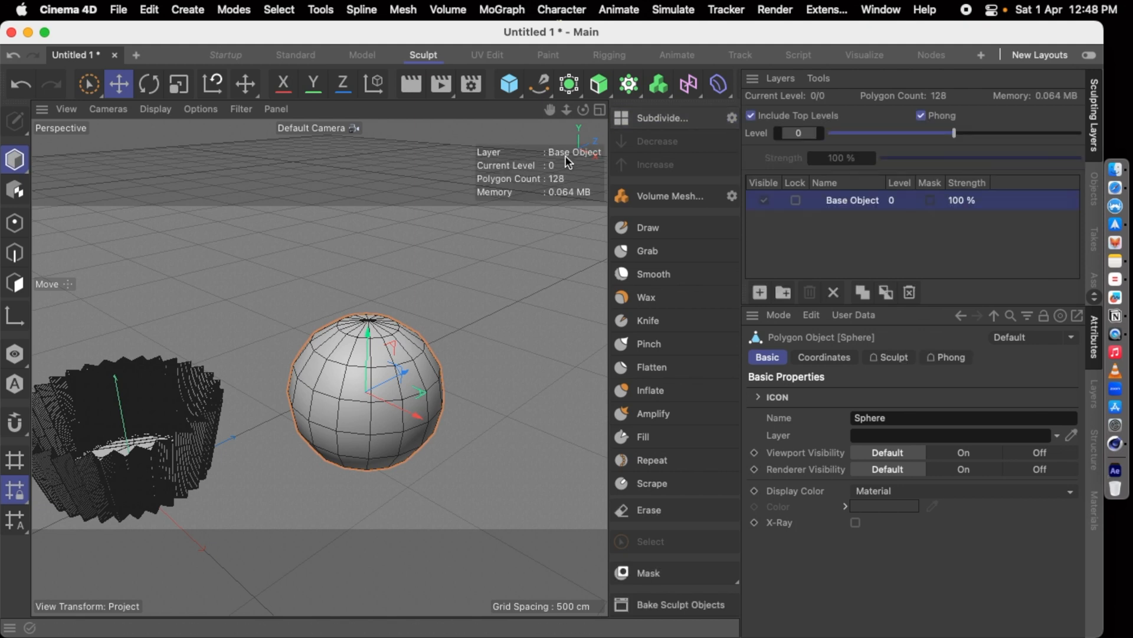
scroll(328, 443, "down", 2)
scroll(327, 443, "up", 5)
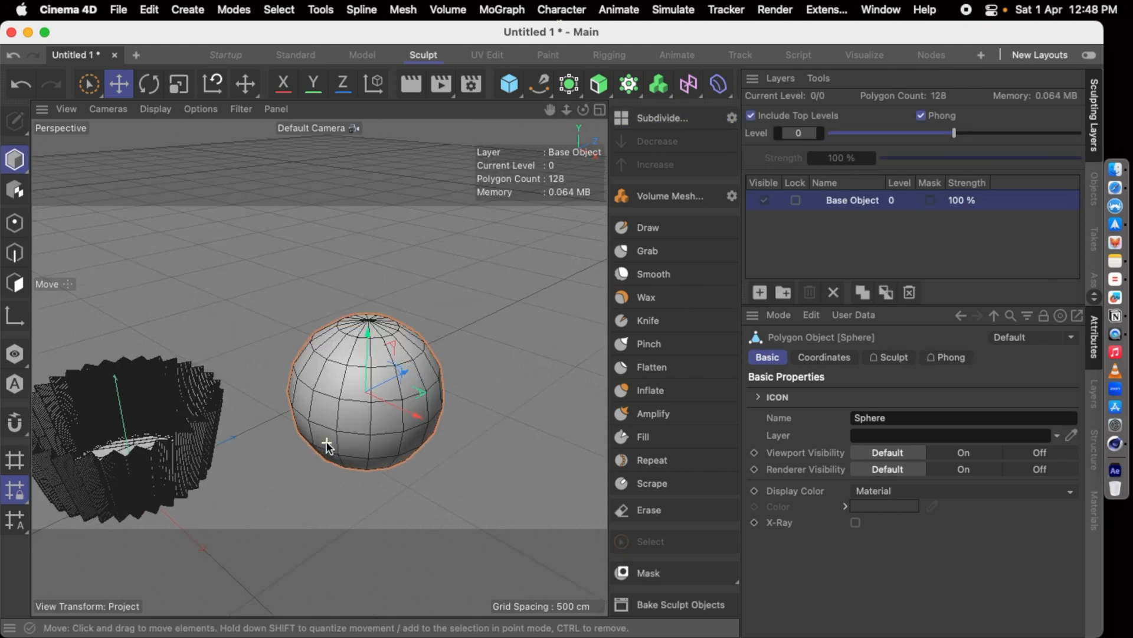
scroll(326, 442, "down", 1)
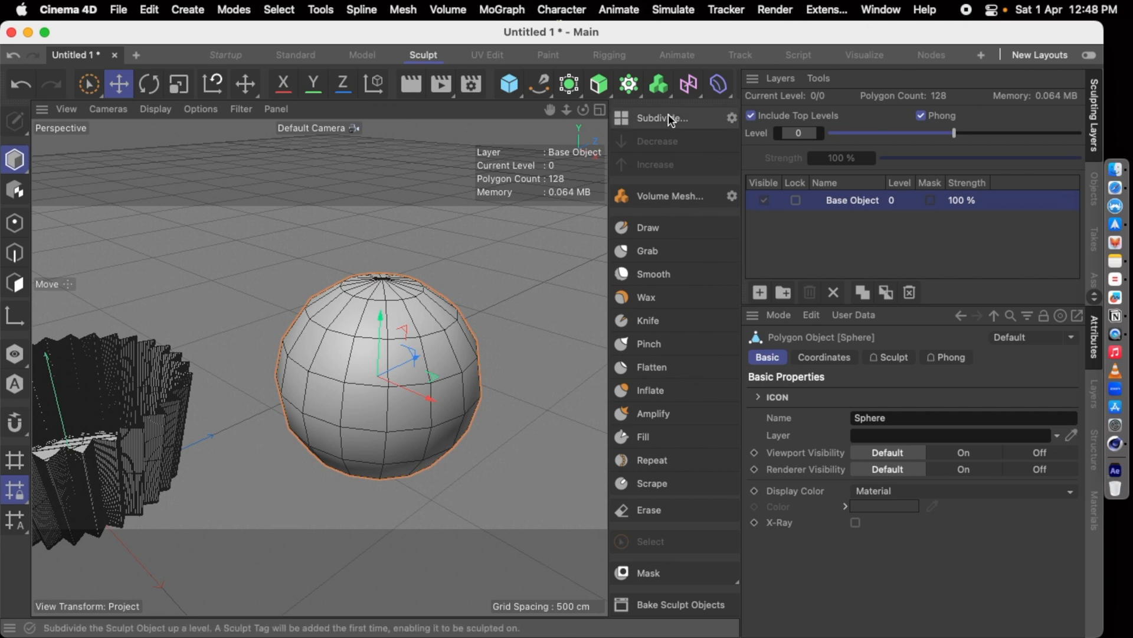
Subdivide the sphere three more times to bring its sculpting mesh to level 3
left_click(647, 118)
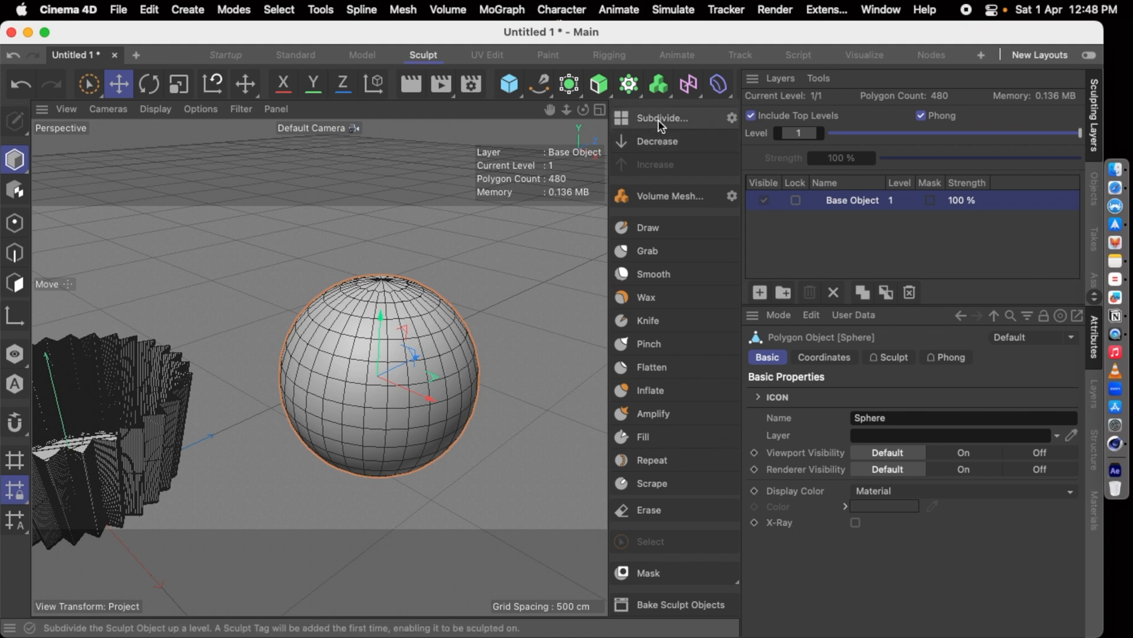
left_click(658, 118)
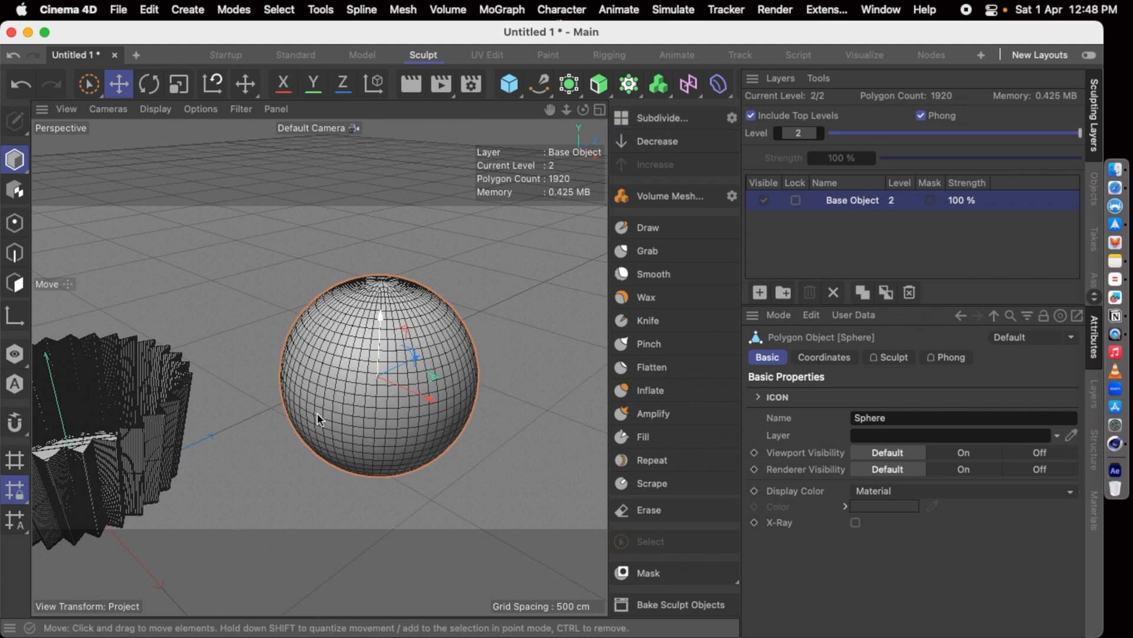
left_click(646, 123)
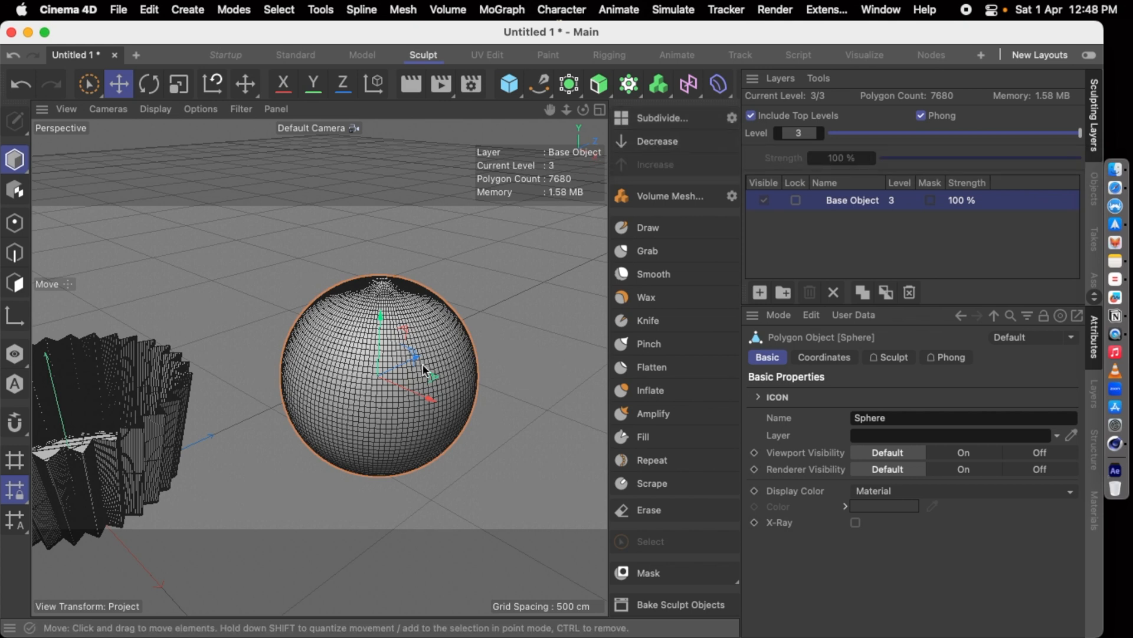
Deform the sphere's front, side and lower areas into uneven bulges and dents with the Grab brush at size 60
scroll(418, 372, "up", 3)
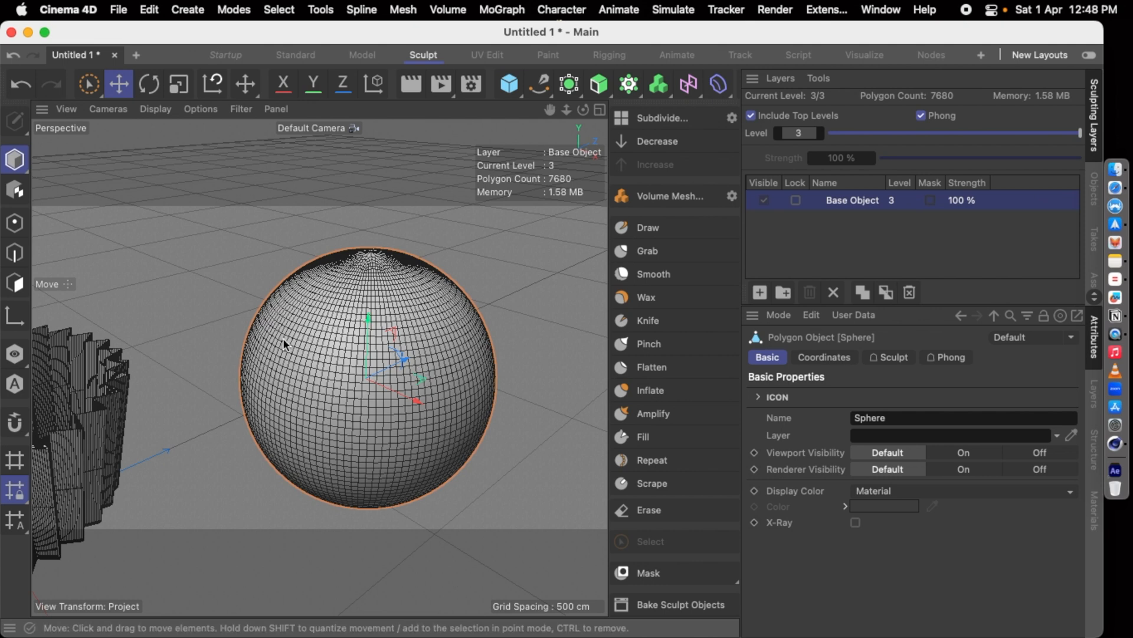
scroll(282, 338, "up", 2)
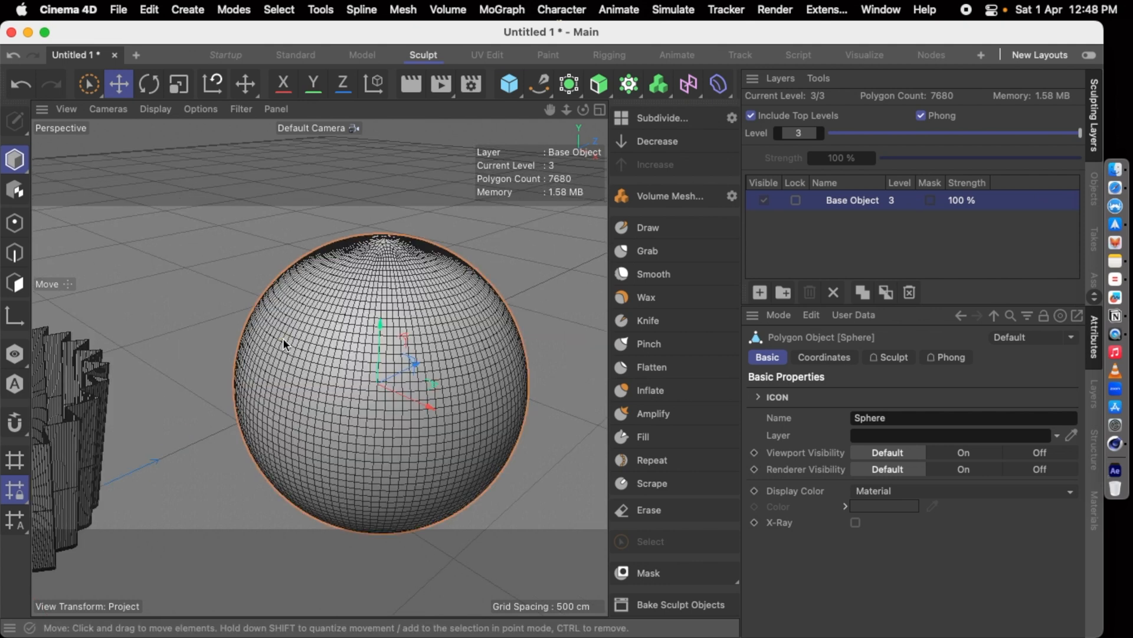
scroll(283, 338, "down", 2)
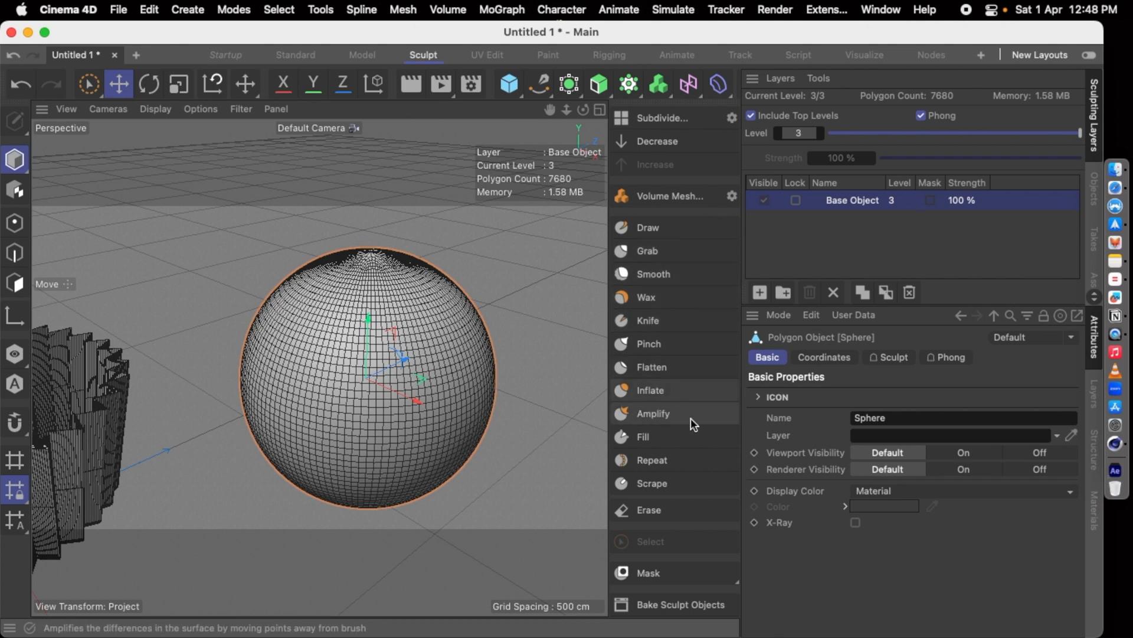
left_click(661, 254)
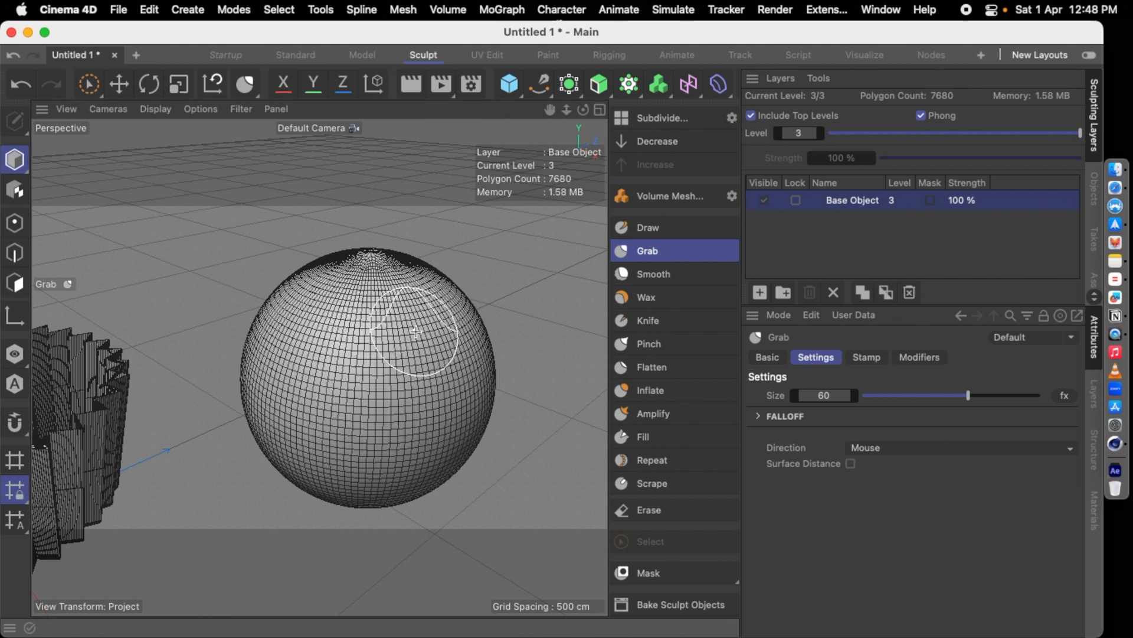
left_click_drag(425, 329, 317, 372)
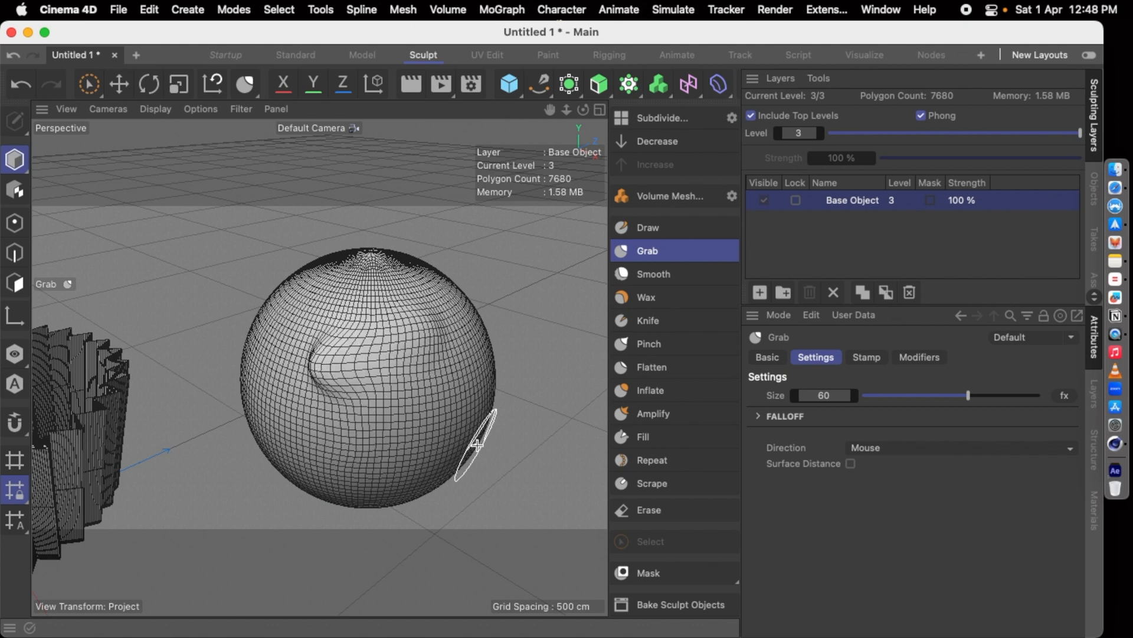
left_click_drag(265, 380, 260, 363)
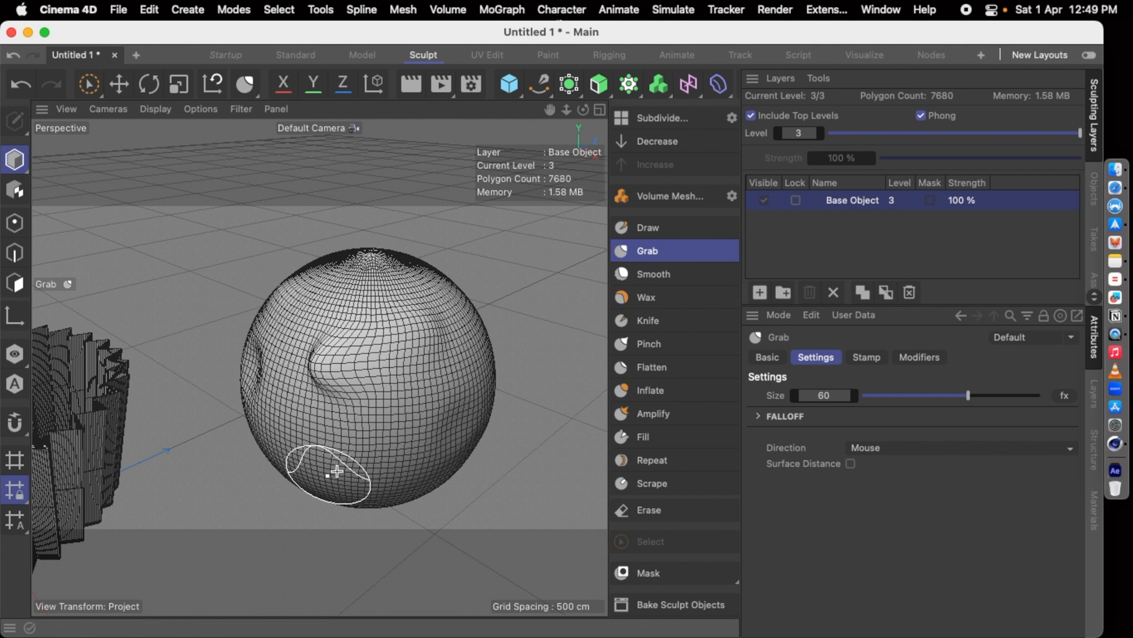
left_click_drag(413, 472, 434, 487)
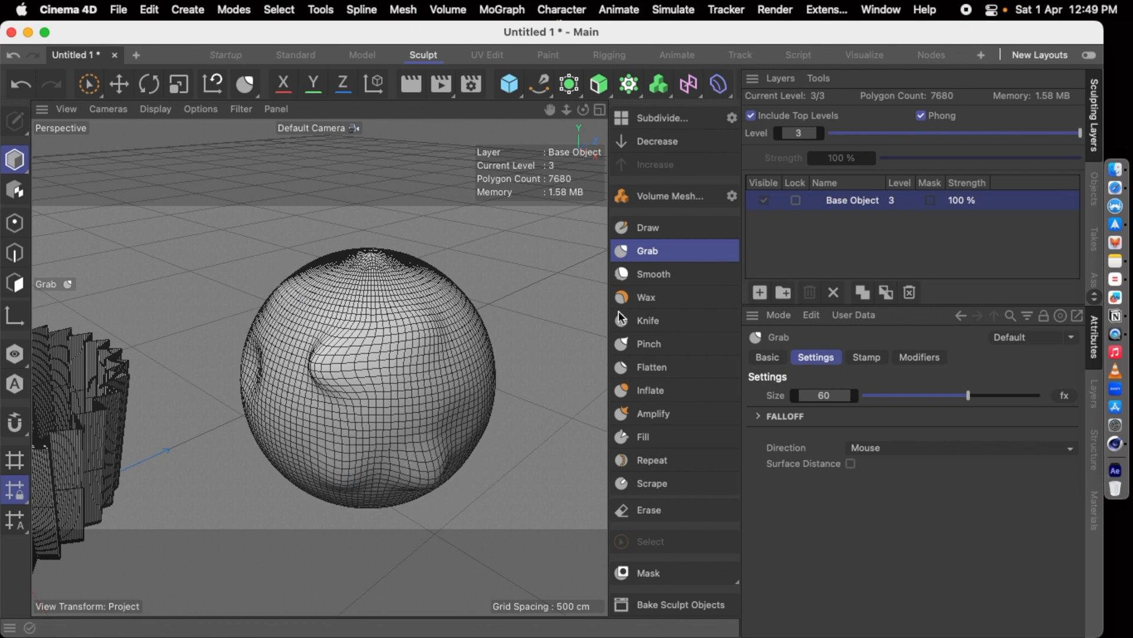
Undo a trial Grab stroke on the sphere's side, and pull the mesh slightly at its top pole instead
left_click_drag(470, 334, 412, 342)
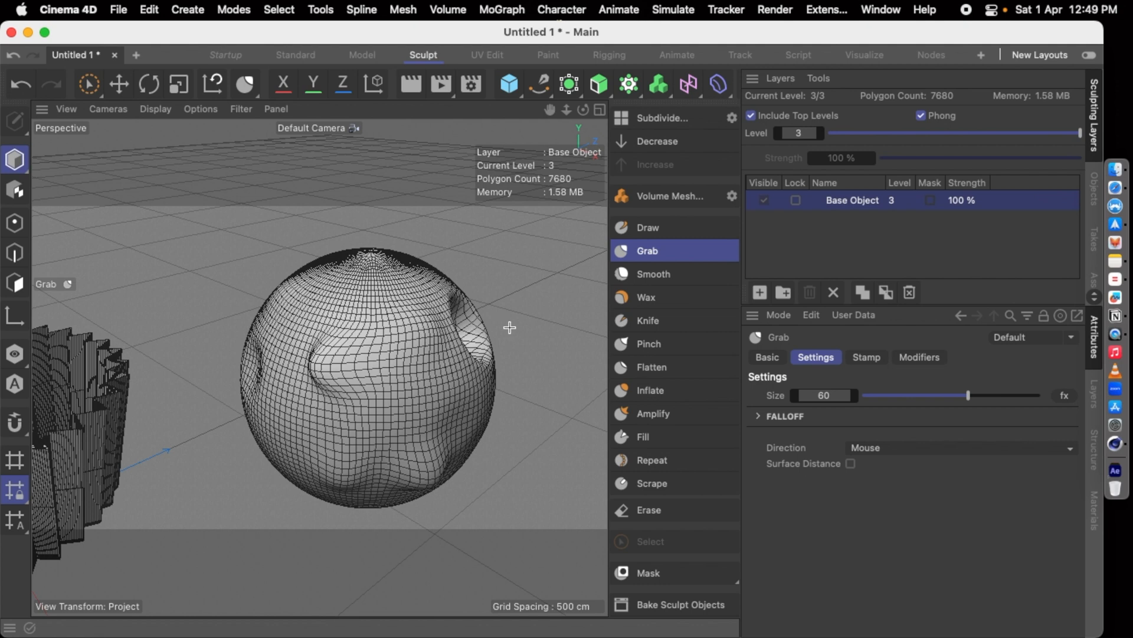
key("super+z")
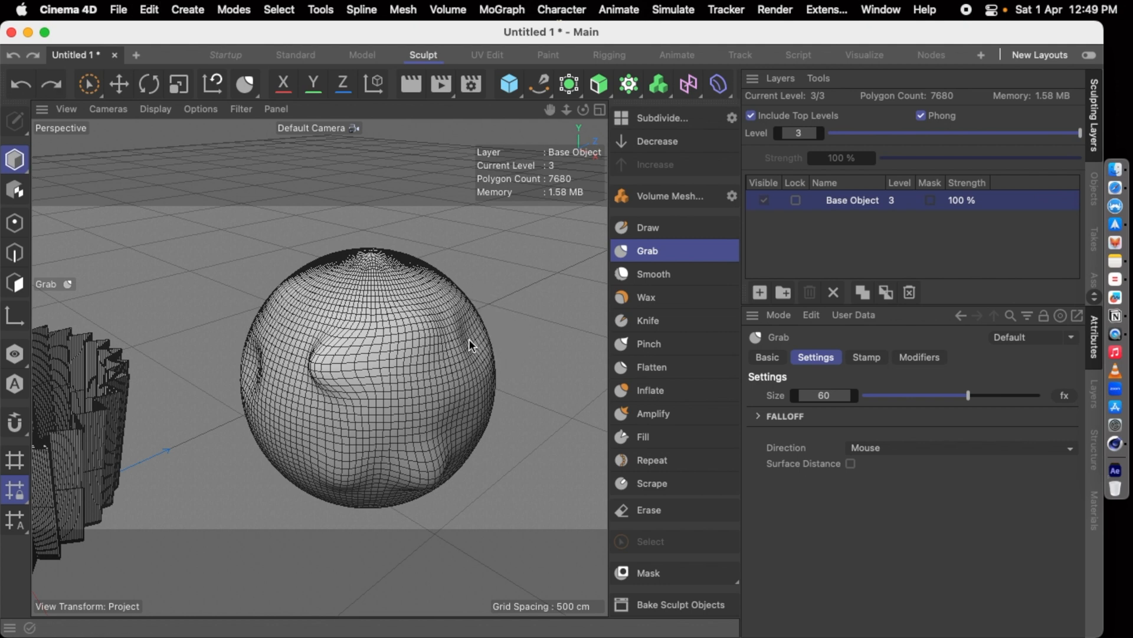
left_click_drag(373, 260, 379, 273)
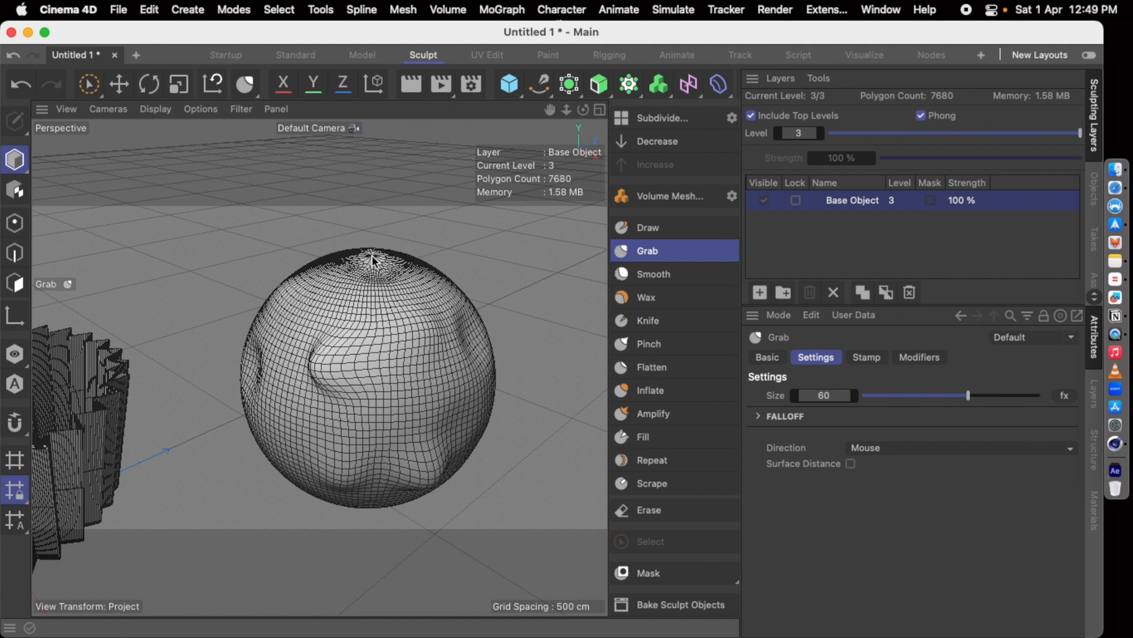
Pinch the dented front areas of the sphere with the Pinch brush at size 30 and 20% strength
mouse_move(520, 402)
left_mouse_down("alt")
mouse_move(496, 378)
mouse_move(419, 357)
mouse_move(319, 364)
mouse_move(341, 383)
mouse_move(334, 399)
left_mouse_up("alt")
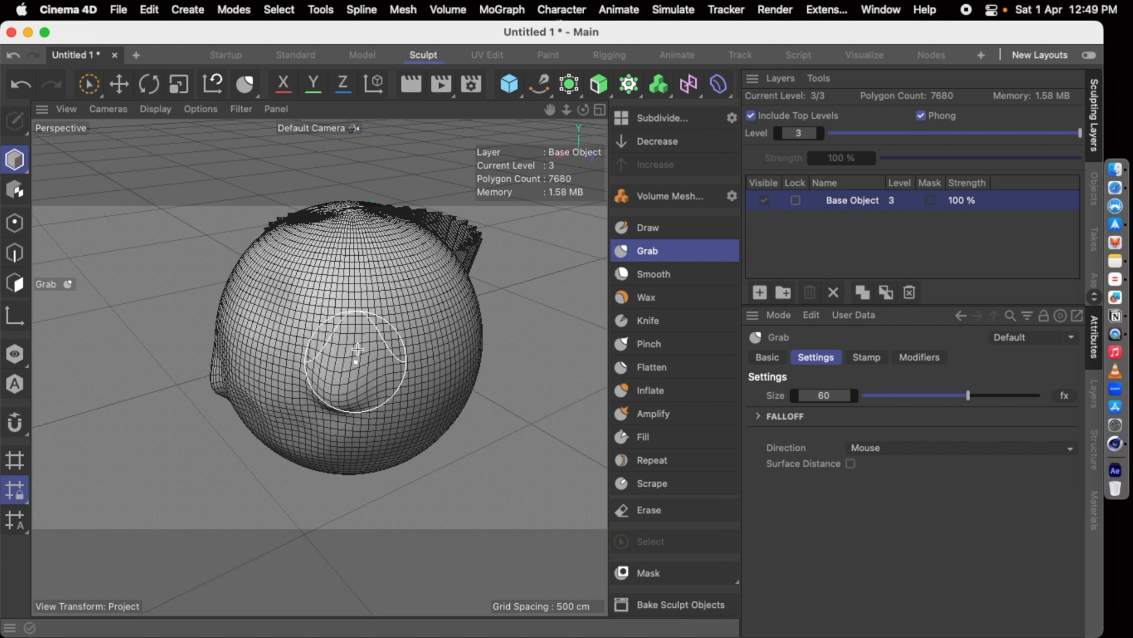
mouse_move(416, 266)
left_mouse_down("alt")
mouse_move(321, 372)
mouse_move(388, 218)
left_mouse_up("alt")
mouse_move(354, 435)
left_mouse_down("alt")
mouse_move(361, 387)
mouse_move(304, 397)
mouse_move(469, 394)
mouse_move(544, 519)
mouse_move(367, 410)
mouse_move(376, 366)
left_mouse_up("alt")
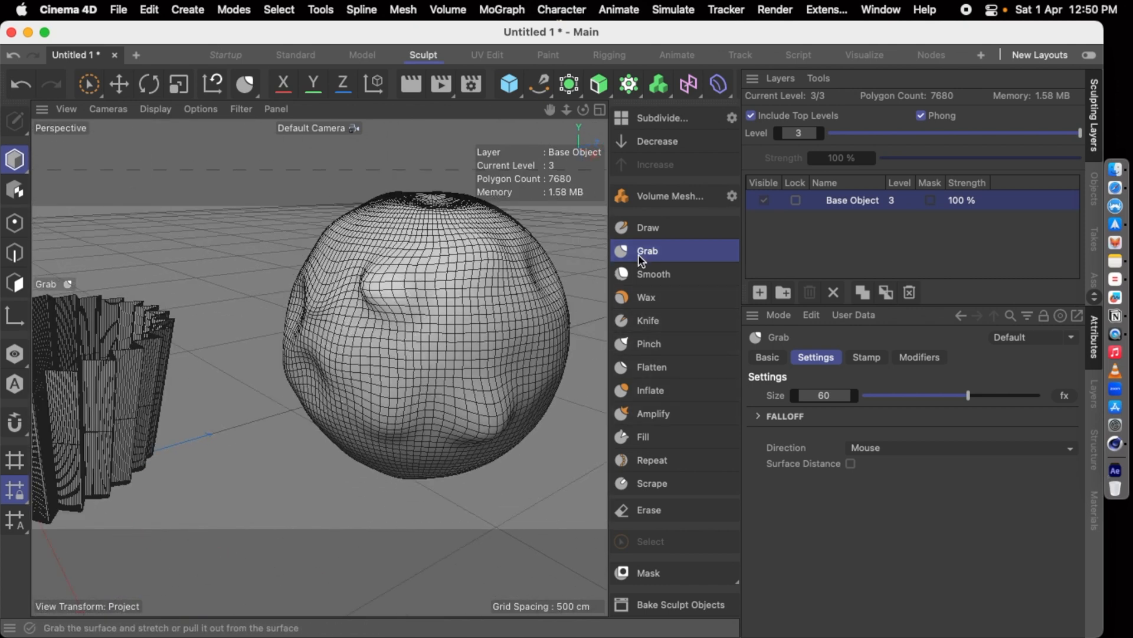
left_click(641, 344)
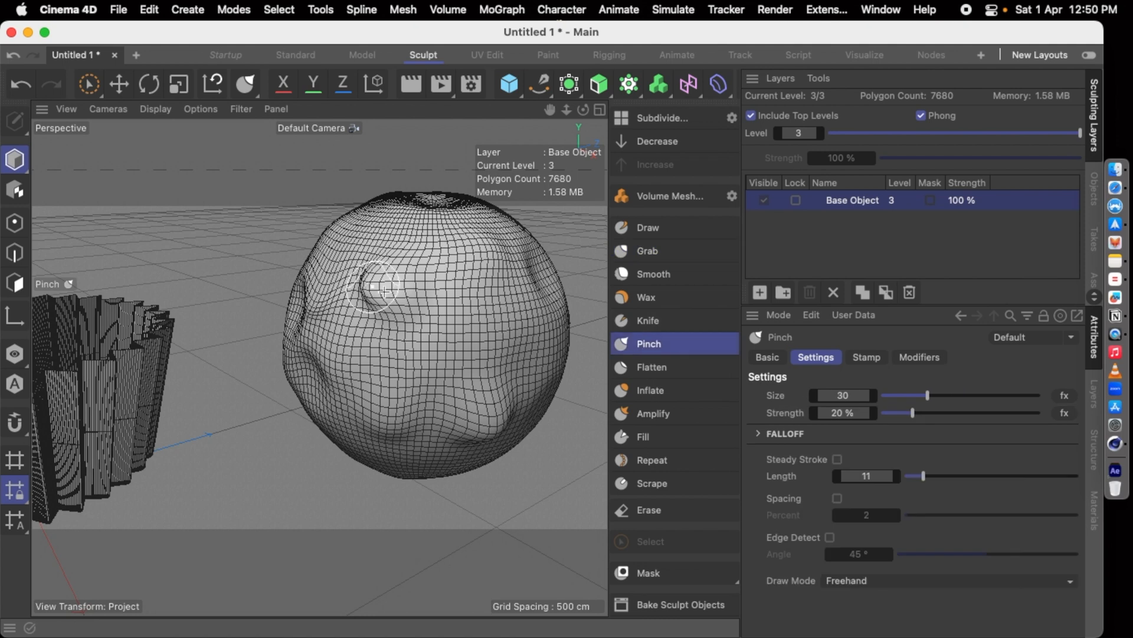
mouse_move(461, 286)
left_mouse_down()
mouse_move(469, 308)
mouse_move(454, 328)
left_mouse_up()
mouse_move(362, 288)
left_mouse_down()
mouse_move(397, 319)
mouse_move(387, 273)
left_mouse_up()
mouse_move(505, 289)
left_mouse_down("alt")
mouse_move(458, 308)
mouse_move(477, 313)
left_mouse_up("alt")
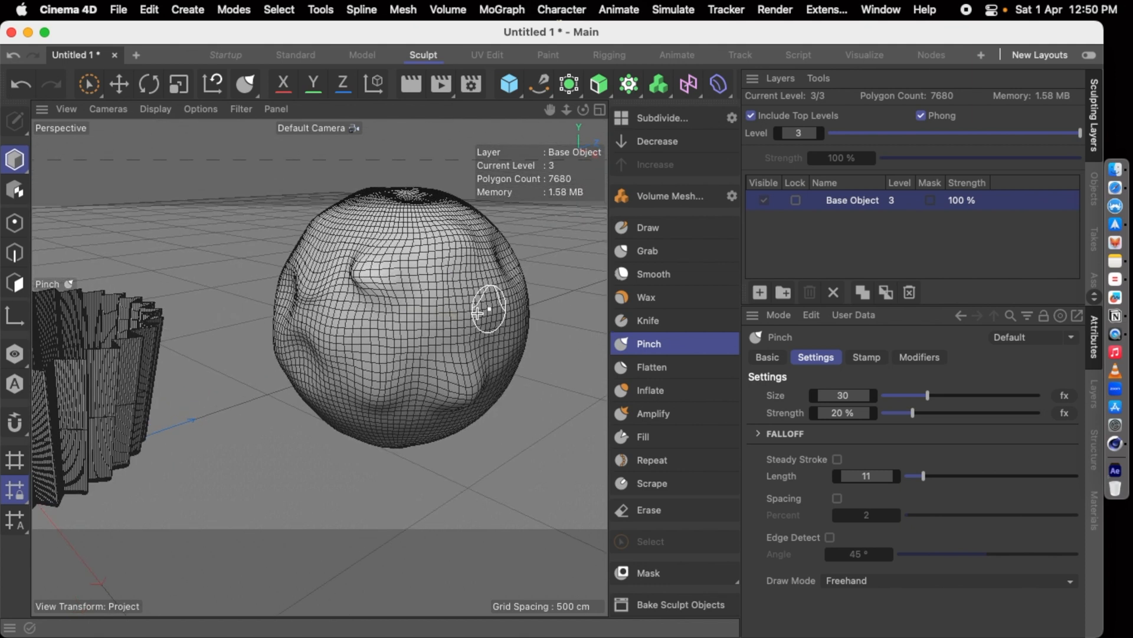
Flatten part of the sphere's front dents with the Flatten brush at size 30 and 100% strength
left_click(650, 367)
left_click_drag(348, 283, 402, 328)
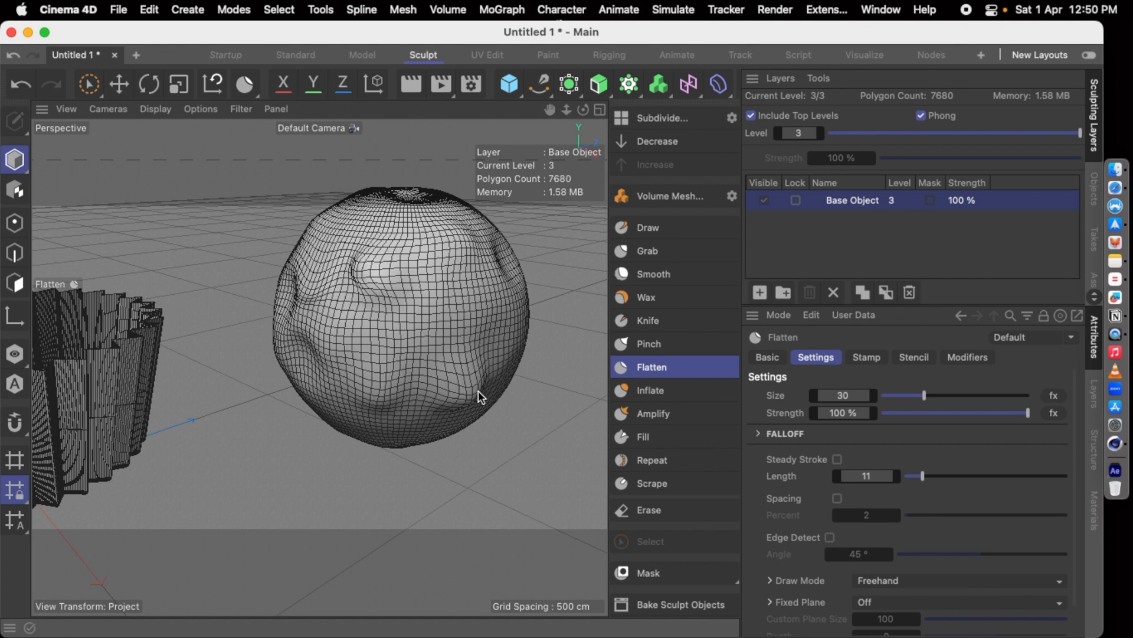
scroll(386, 300, "down", 3)
left_click_drag(432, 258, 431, 274, "alt")
left_click_drag(376, 379, 399, 423, "alt")
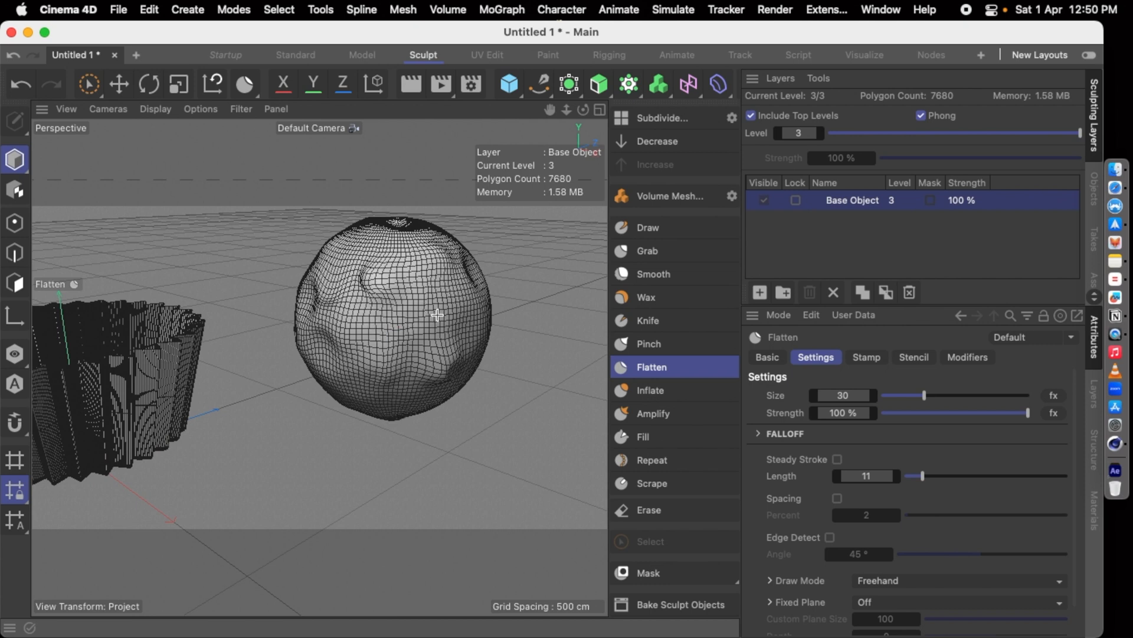
Return to the Startup layout, switch from the Flatten brush to the Move tool, and clear the selection
left_click(247, 57)
left_click(897, 99)
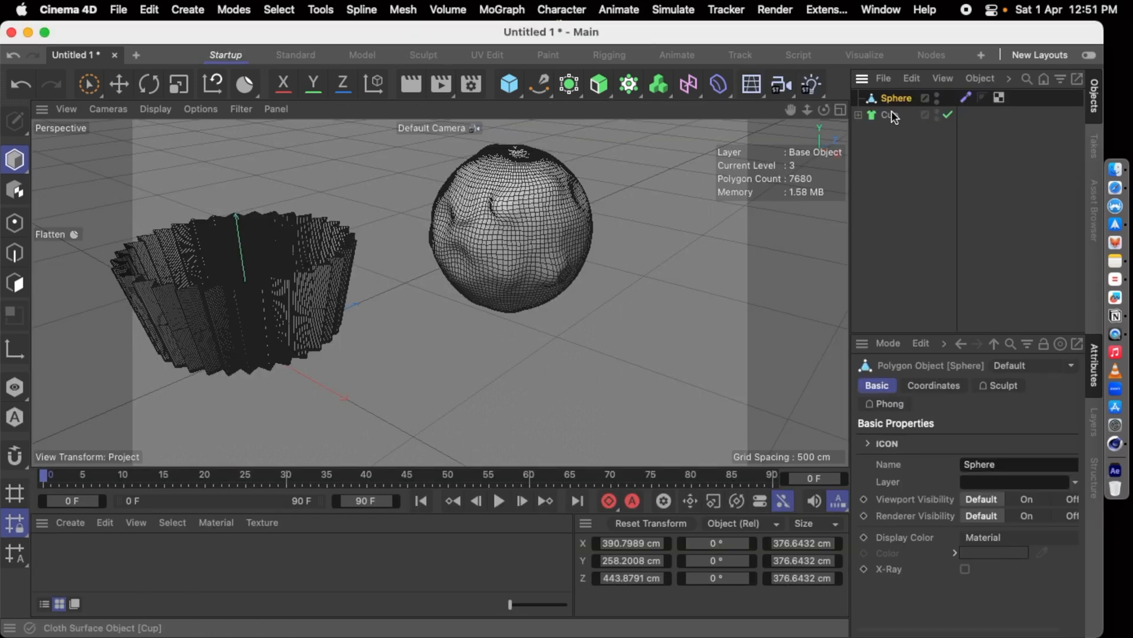
left_click(897, 155)
left_click(894, 99)
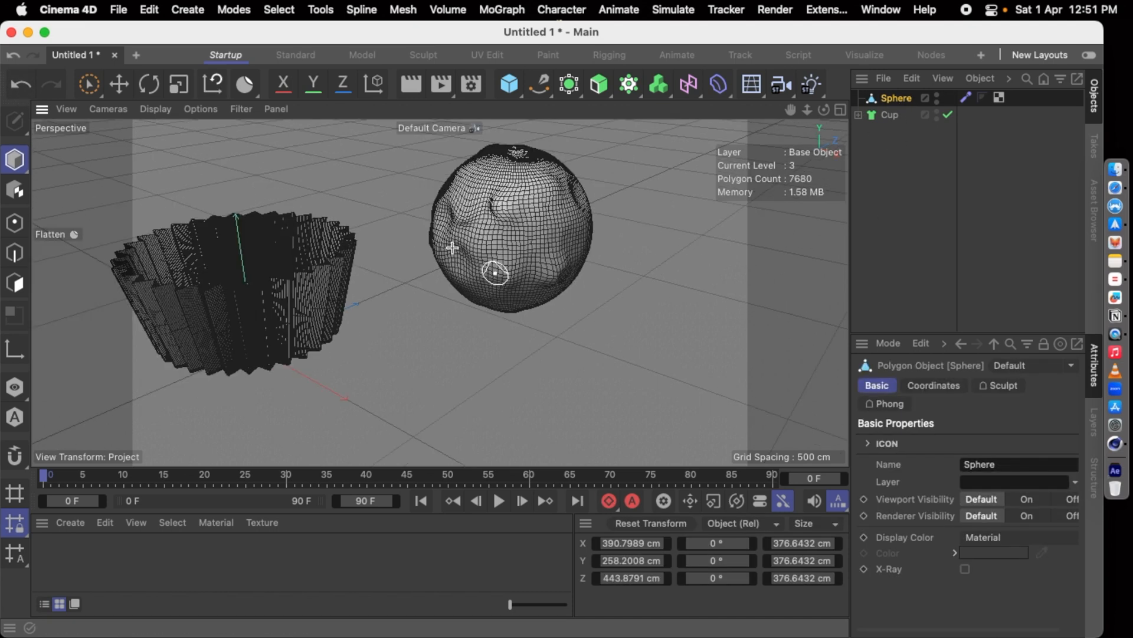
left_click(118, 84)
left_click(491, 384)
scroll(491, 384, "down", 3)
left_click_drag(491, 385, 441, 377, "alt")
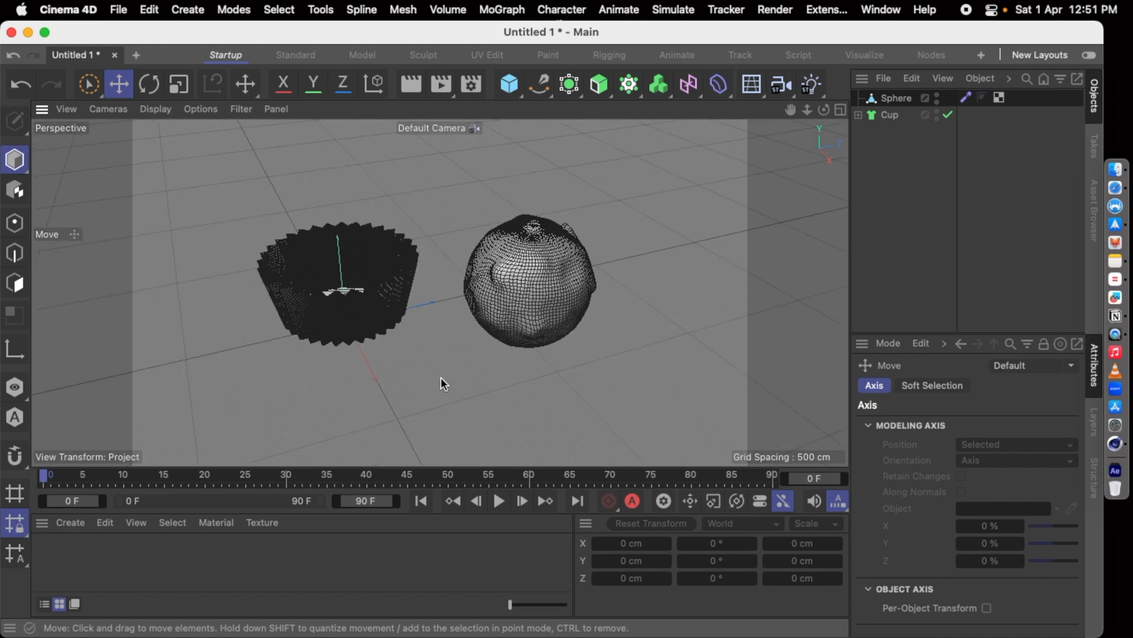
left_click(519, 268)
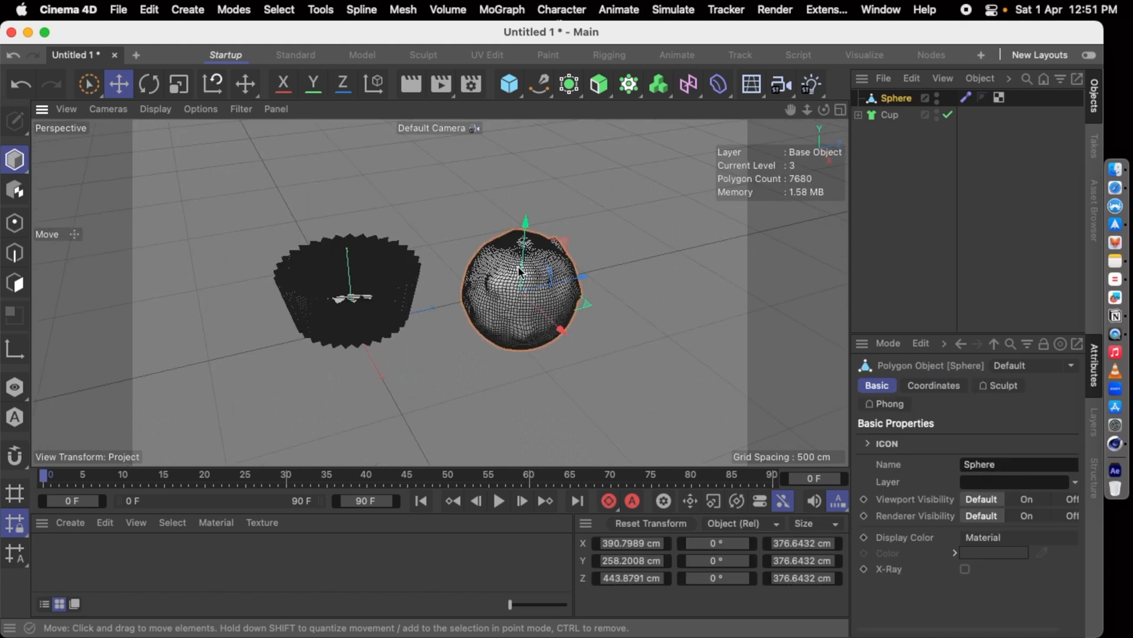
left_click(479, 368)
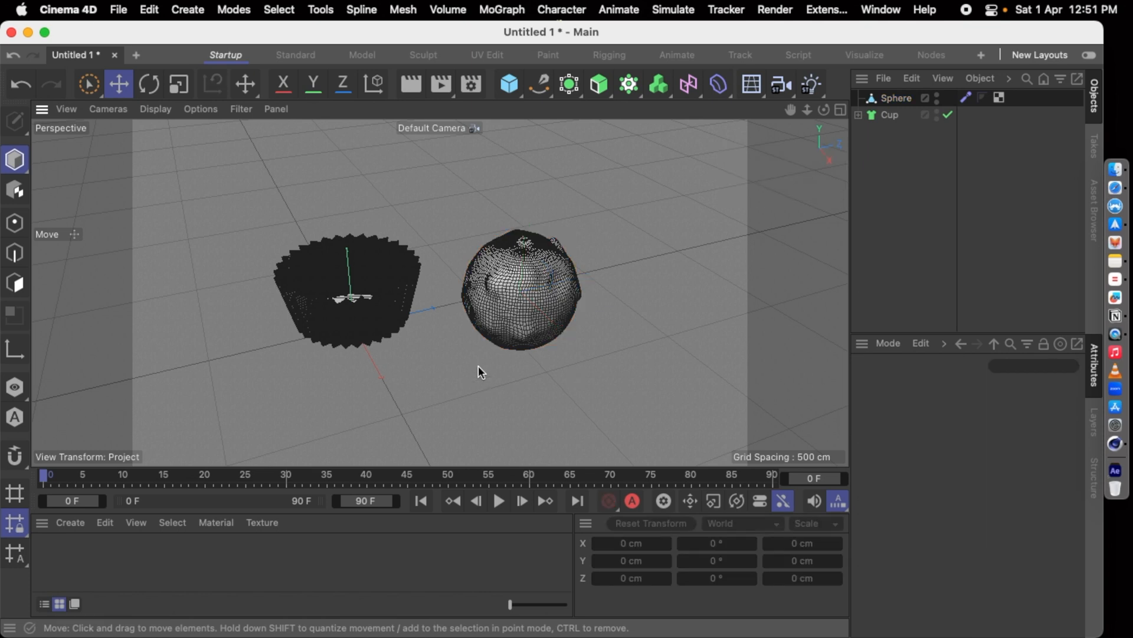
scroll(668, 288, "down", 2)
scroll(668, 288, "up", 2)
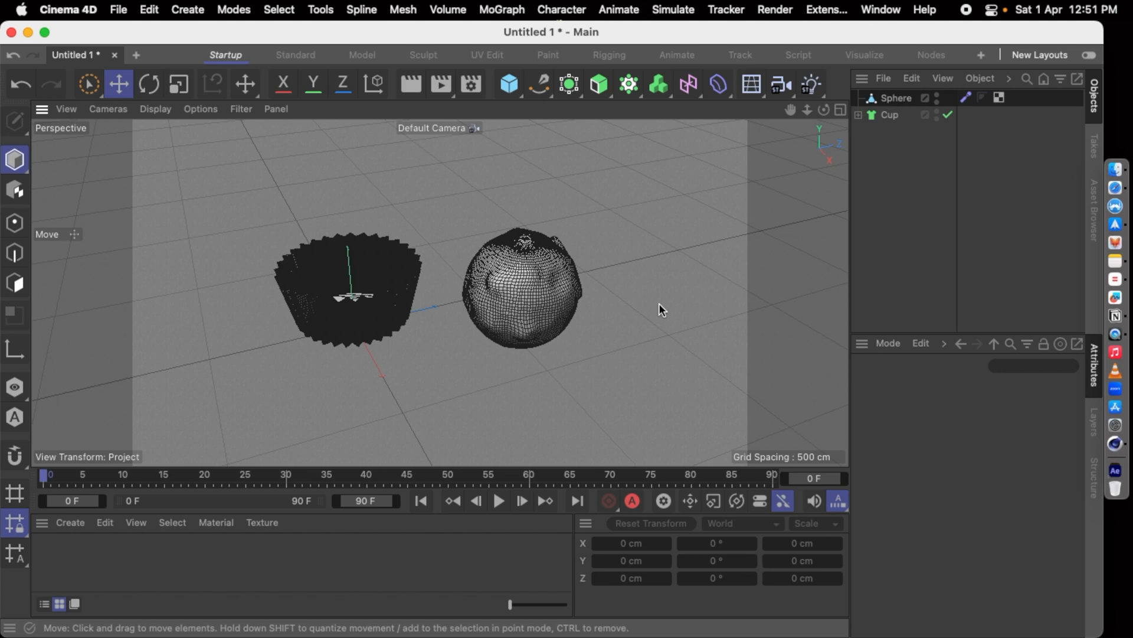
Add a second sphere primitive and move it to about 1377 cm on Z, beyond the sculpted sphere
middle_click(658, 306)
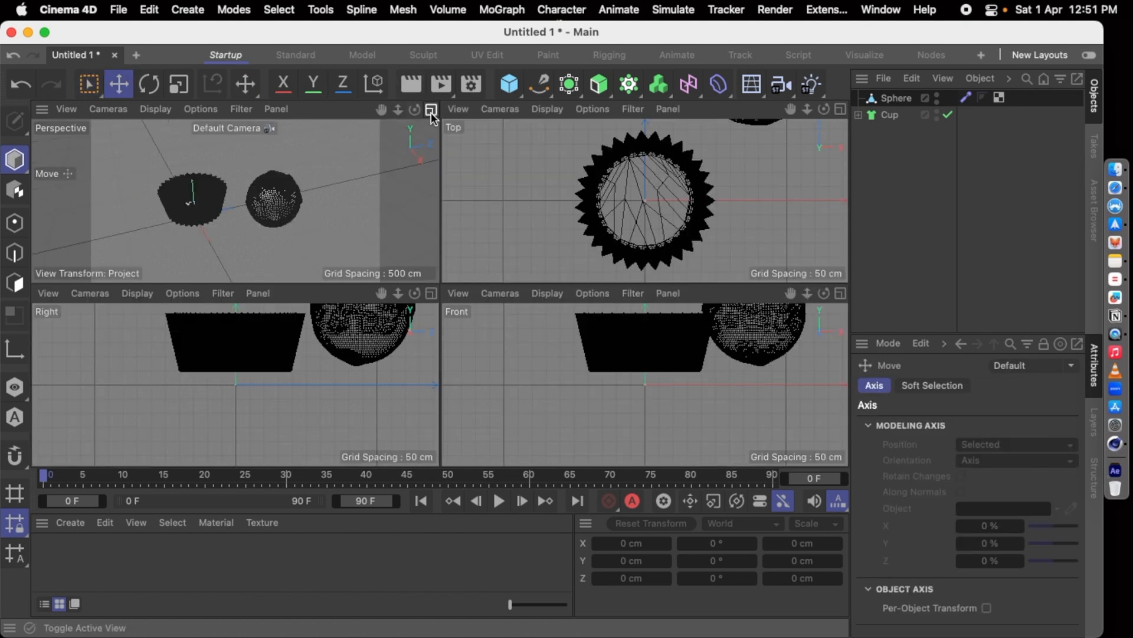
left_click(431, 110)
left_click(517, 90)
left_click(838, 138)
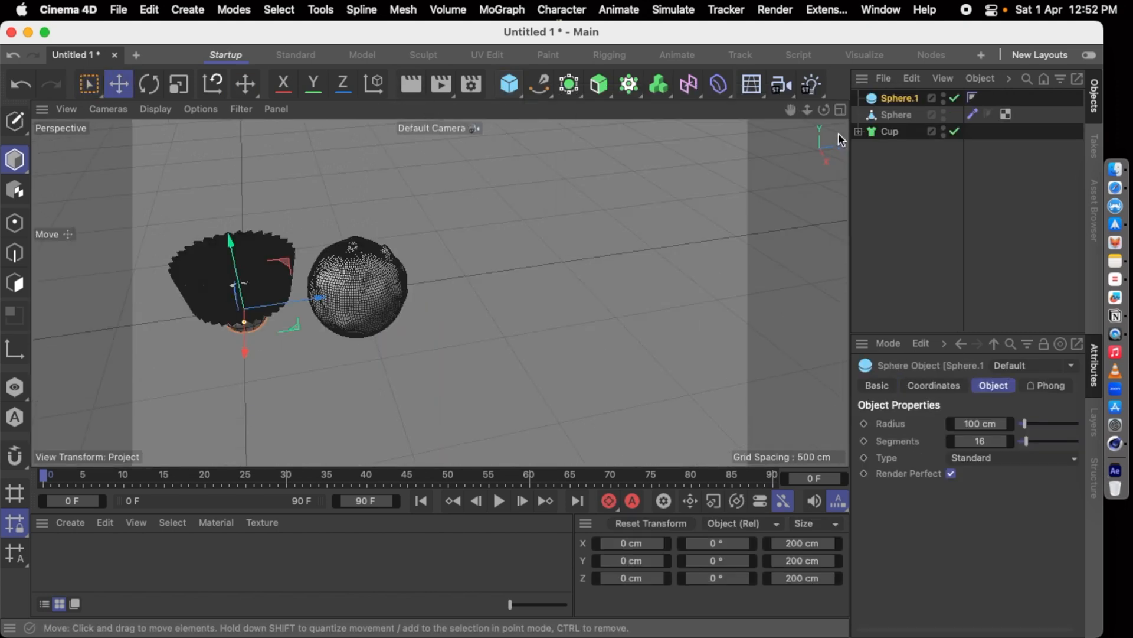
left_click_drag(304, 316, 592, 299)
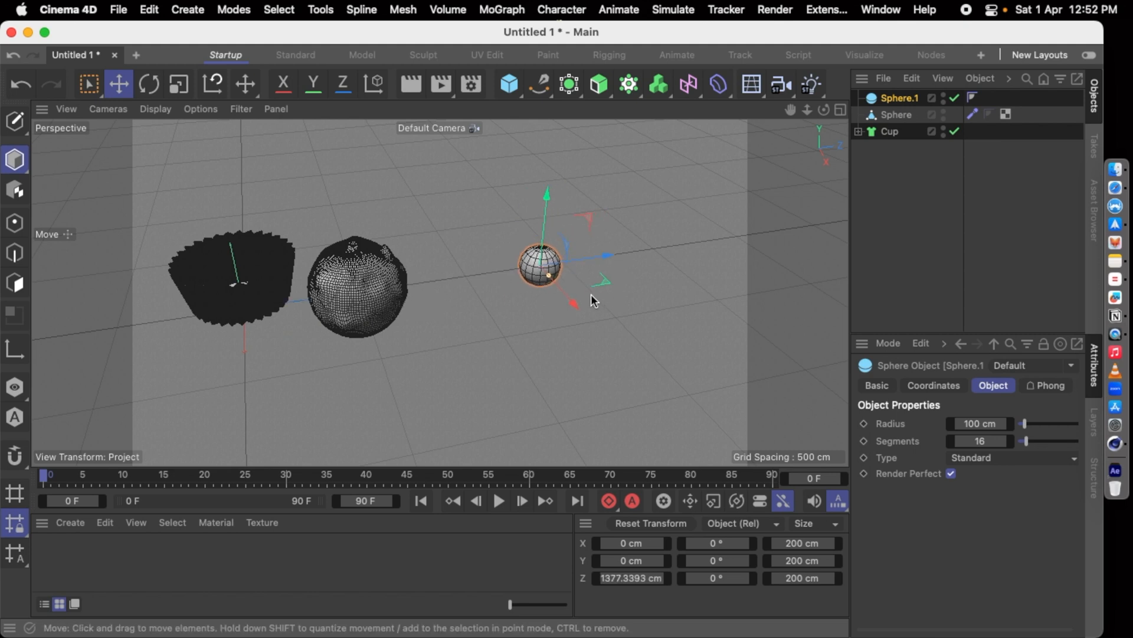
Scale the new sphere down to a radius of about 86 cm and set its segments to 44
scroll(592, 299, "up", 4)
left_click(180, 85)
left_click_drag(596, 331, 501, 256)
scroll(600, 224, "down", 3)
key("o")
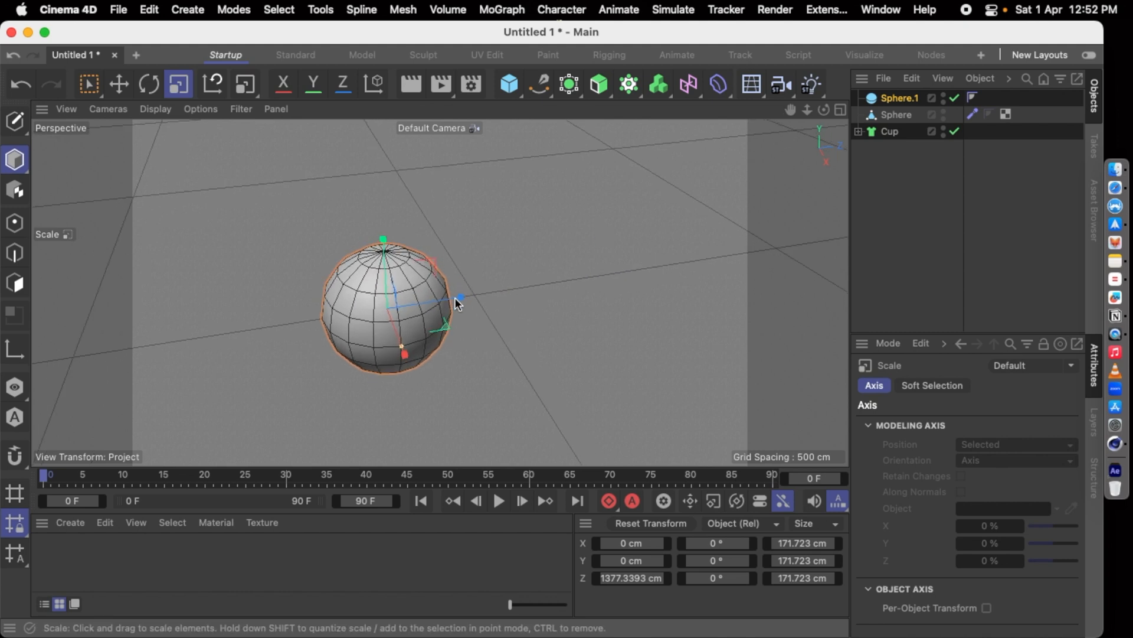
left_click(372, 285)
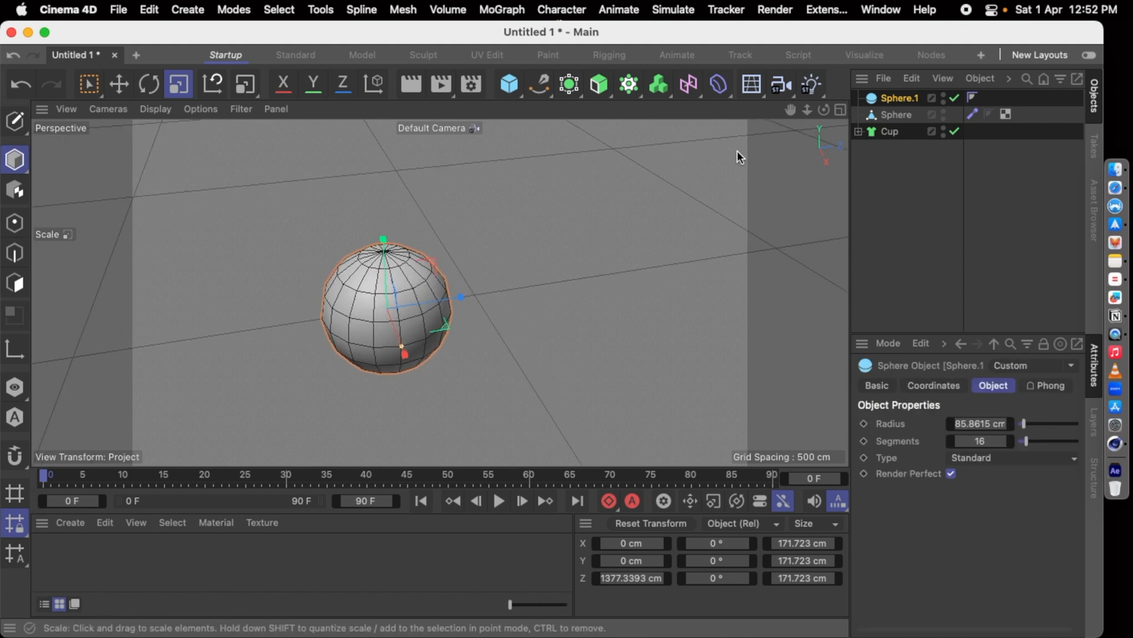
left_click_drag(1026, 441, 1046, 442)
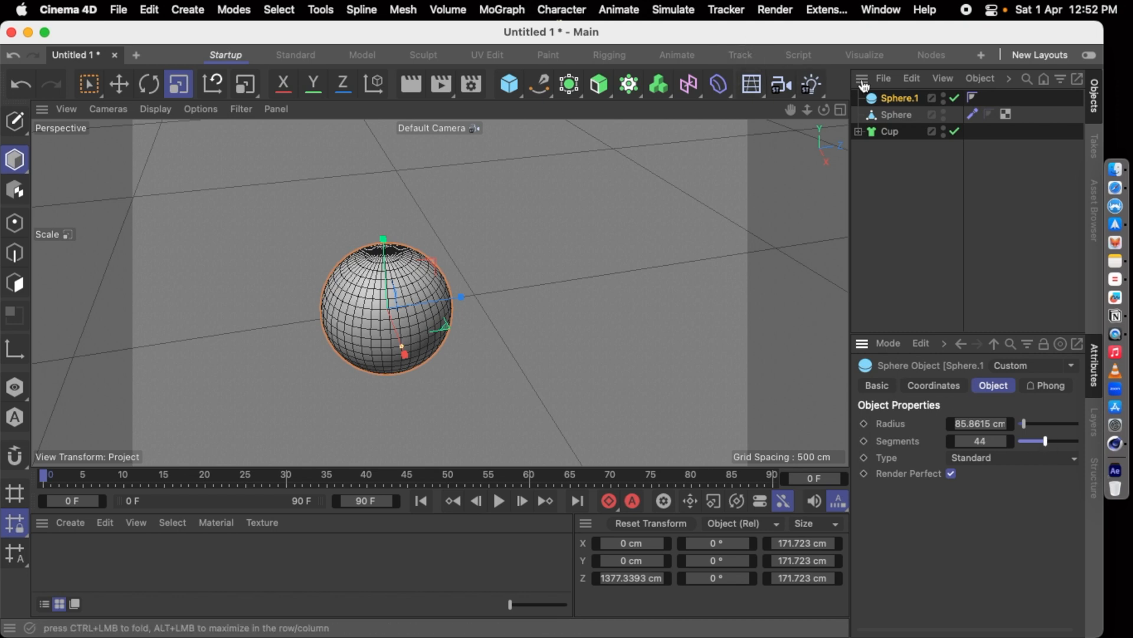
Add a Displacer deformer as a child of the small second sphere and assign it a Noise shader
left_click(612, 87)
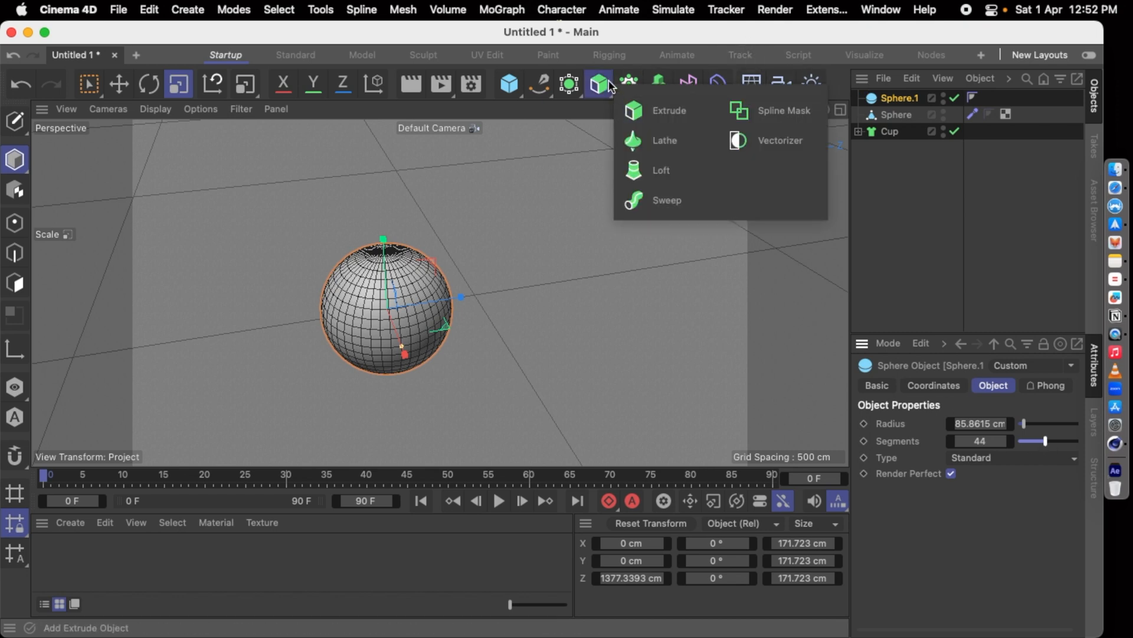
left_click(634, 91)
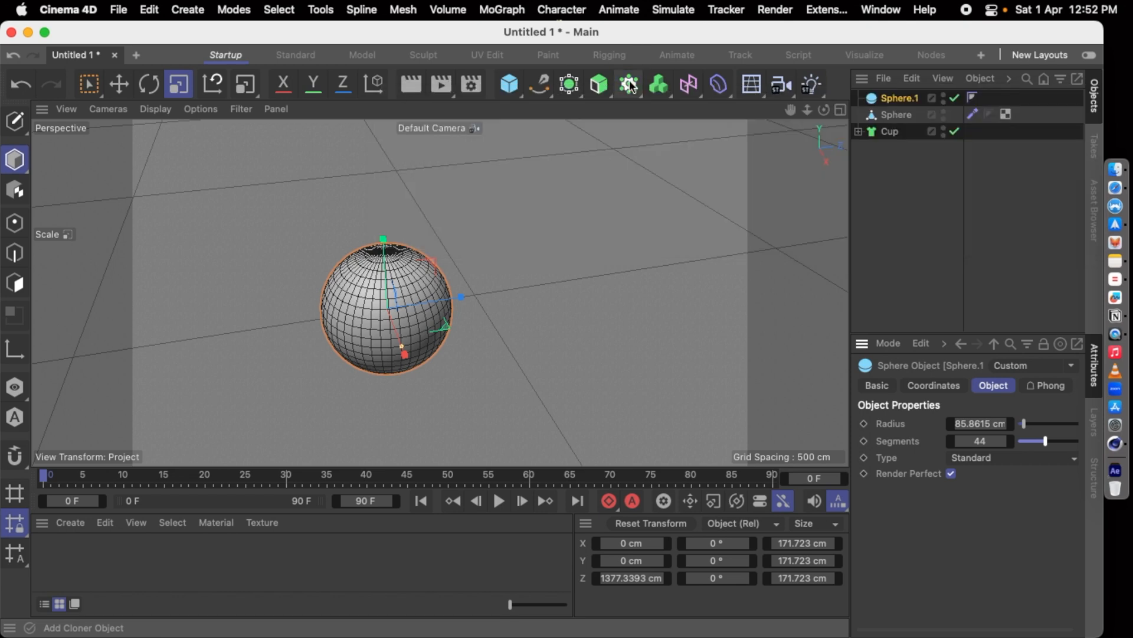
key("shift+c")
type("d")
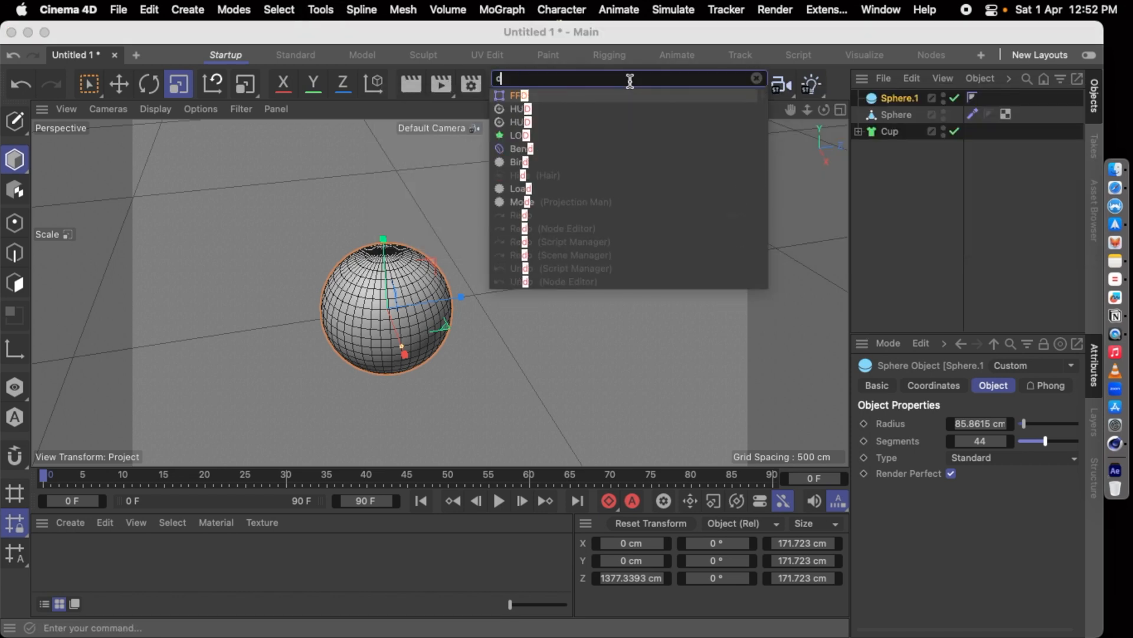
type("isplace")
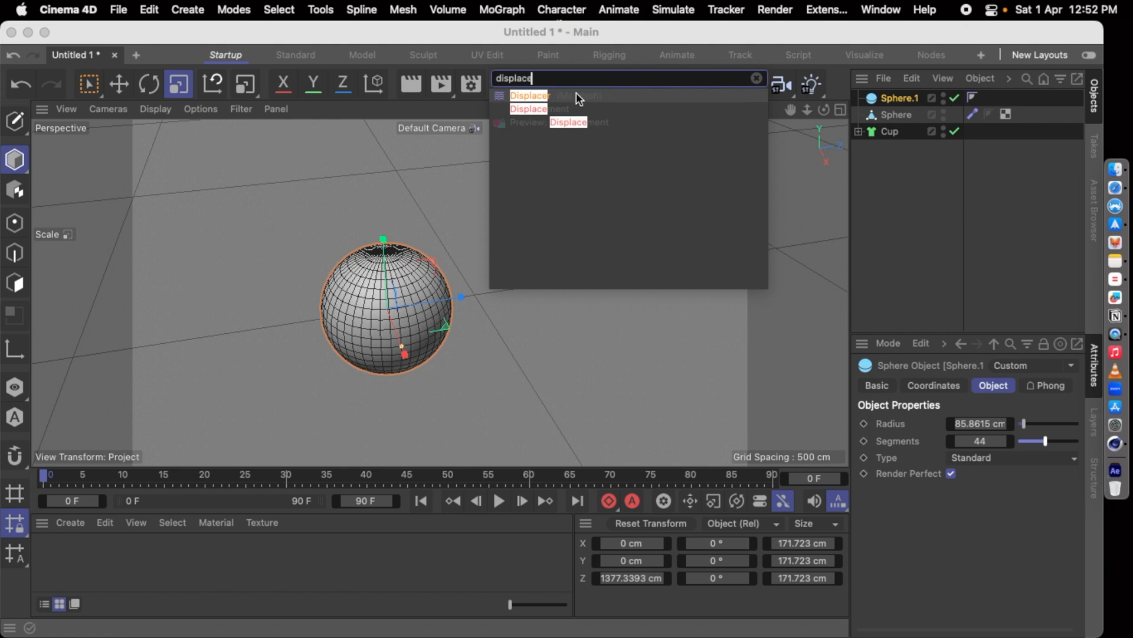
left_click(520, 96)
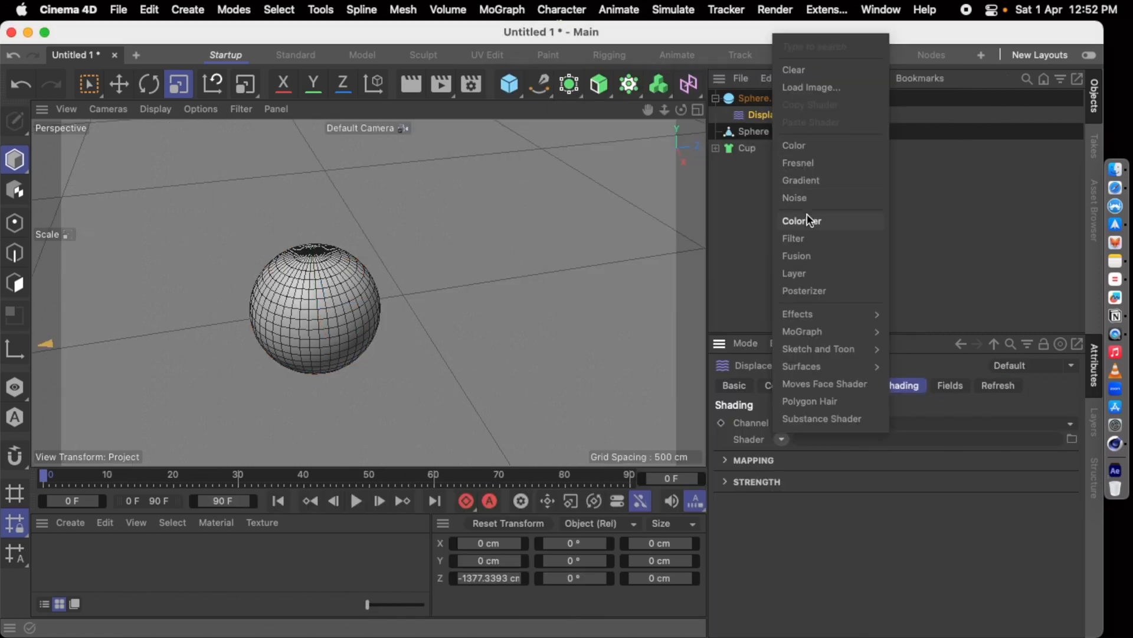
left_click(806, 196)
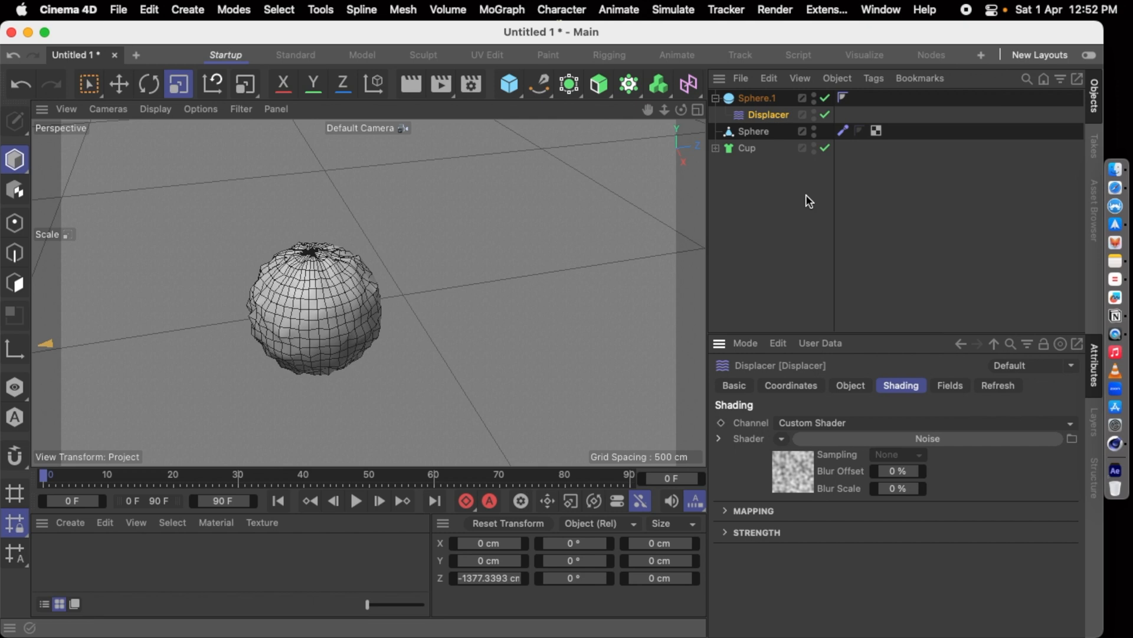
Increase the global scale of the Displacer's Noise shader
scroll(243, 380, "up", 3)
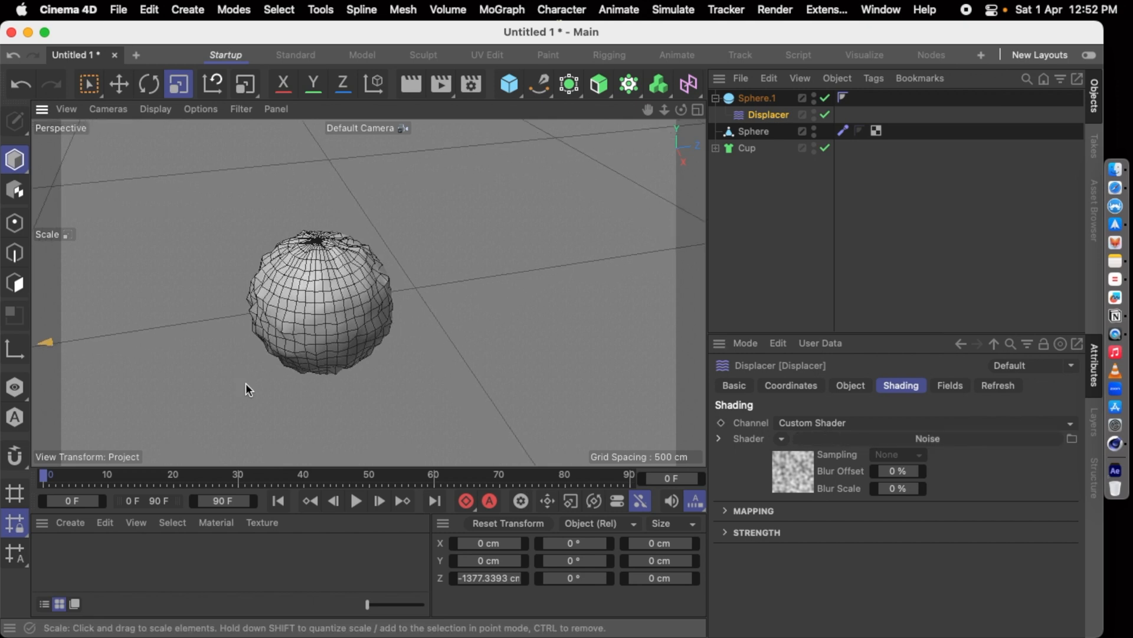
left_click(914, 442)
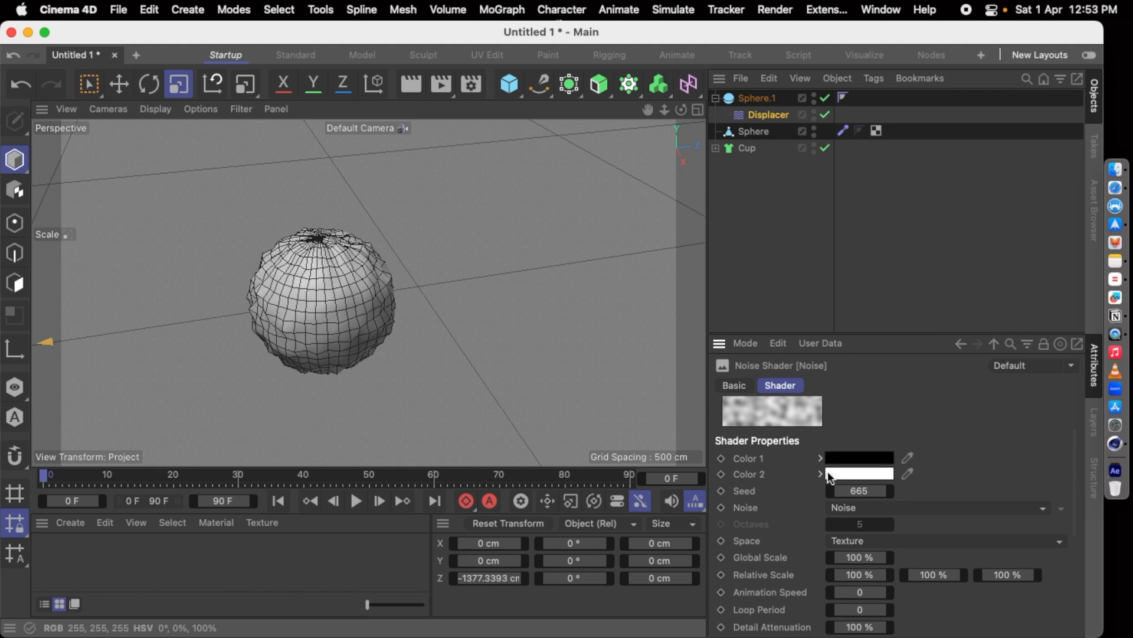
left_click_drag(890, 556, 939, 557)
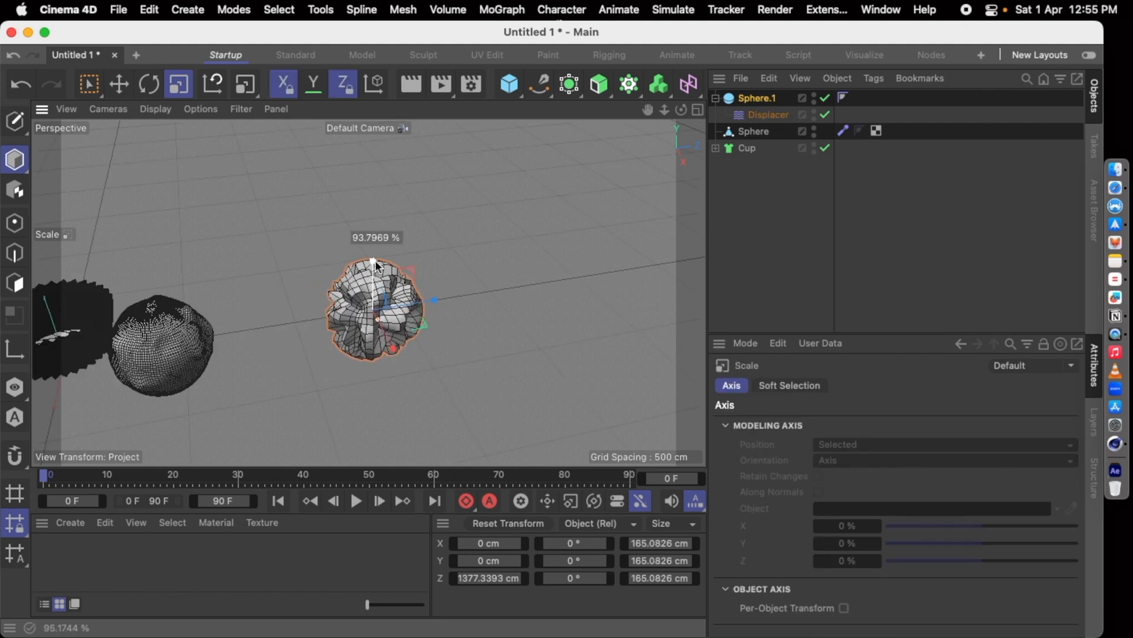
Scale the displaced sphere down to a radius of about 74 cm and clear the selection
left_click_drag(374, 259, 374, 264)
left_click(350, 245)
scroll(339, 249, "down", 3)
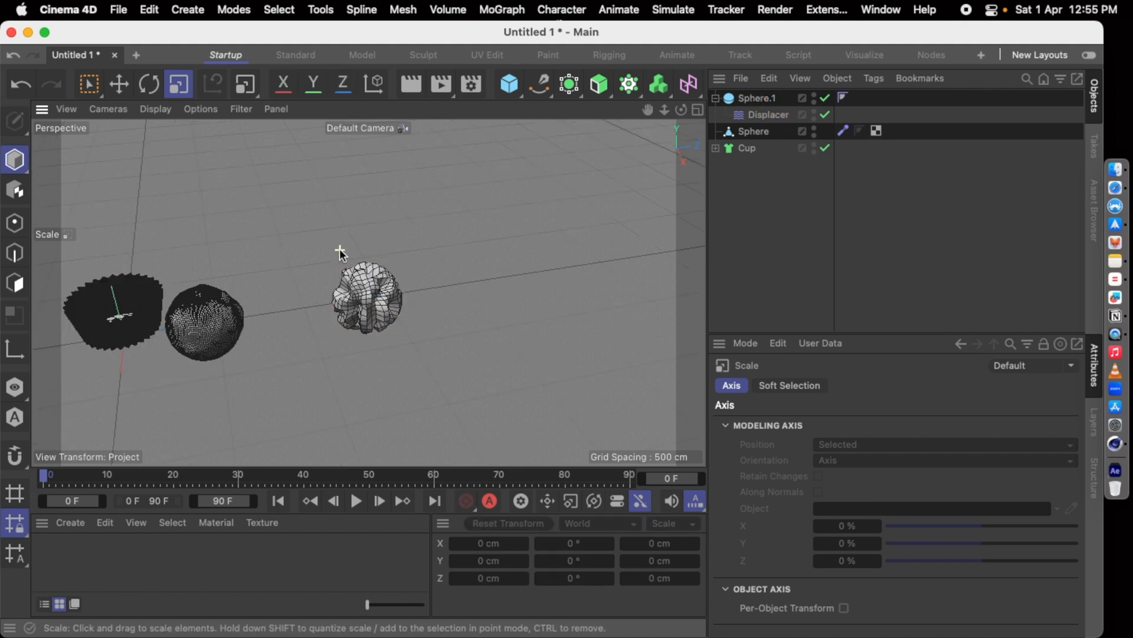
key("space")
key("space")
Collapse the displaced sphere's hierarchy and place that sphere inside a new MoGraph Cloner
left_click(749, 101)
left_click(715, 98)
left_click(760, 97)
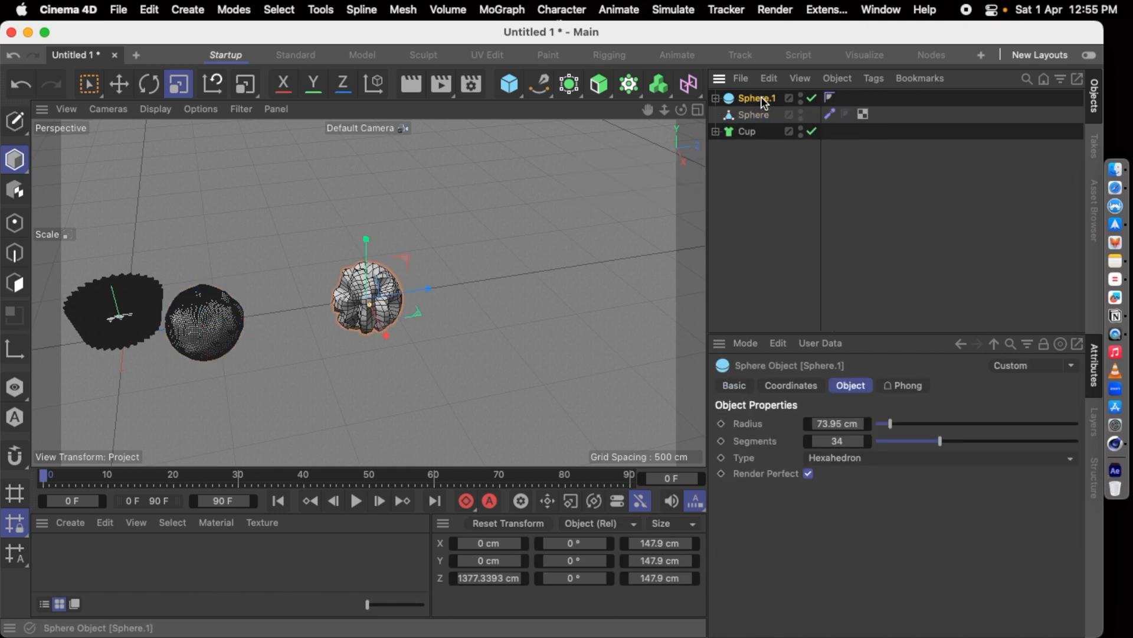
left_click(502, 10)
mouse_move(509, 47)
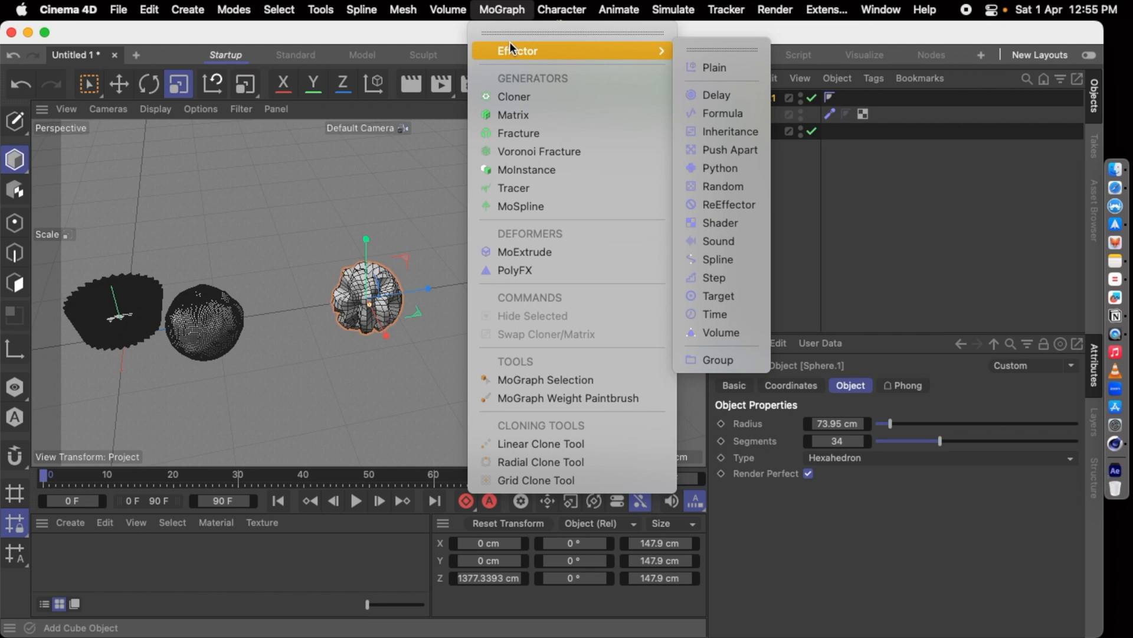
left_click(515, 97, "alt")
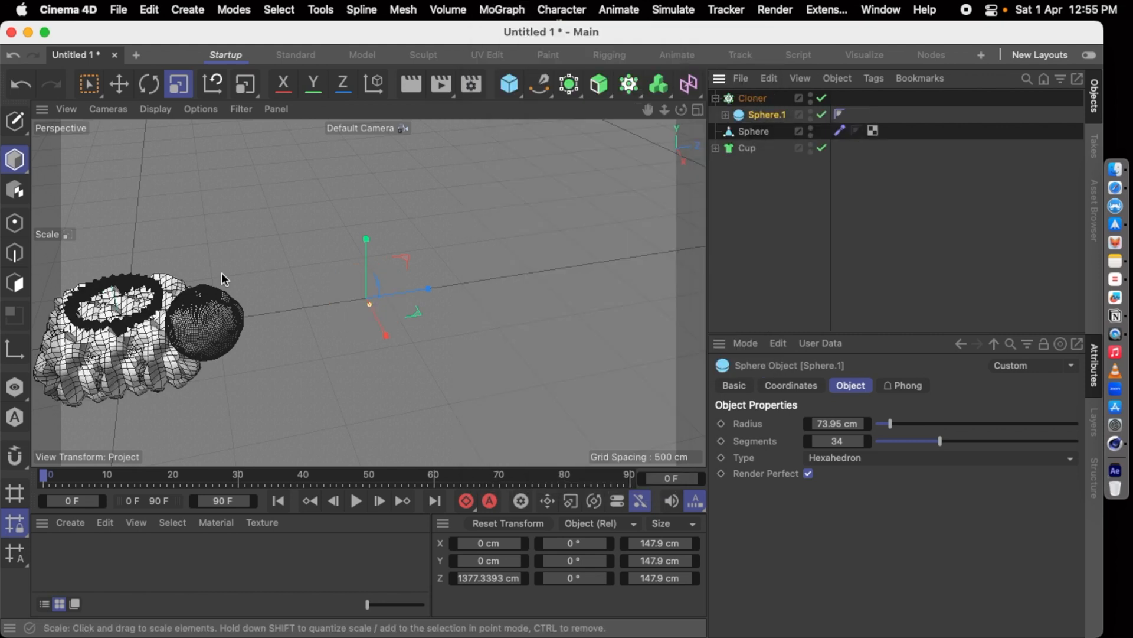
Set the Cloner to Object mode, distribute its clones over the sculpted sphere, and reduce the count to 2
left_click(757, 99)
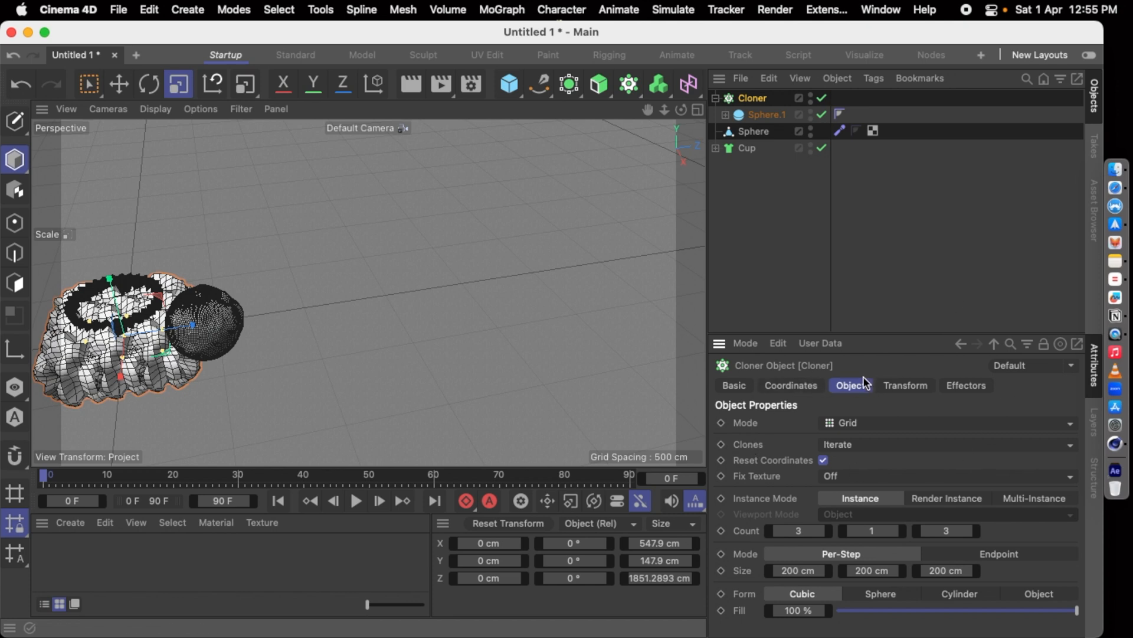
left_click(855, 422)
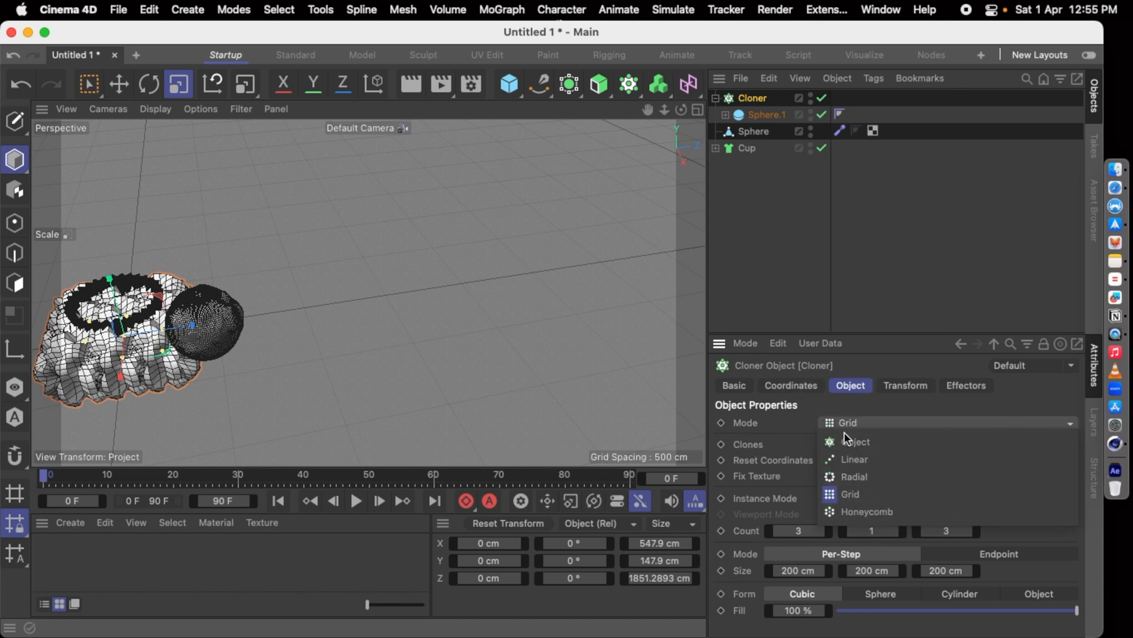
left_click(850, 442)
mouse_move(748, 126)
left_mouse_down()
mouse_move(890, 430)
mouse_move(860, 472)
mouse_move(851, 530)
left_mouse_up()
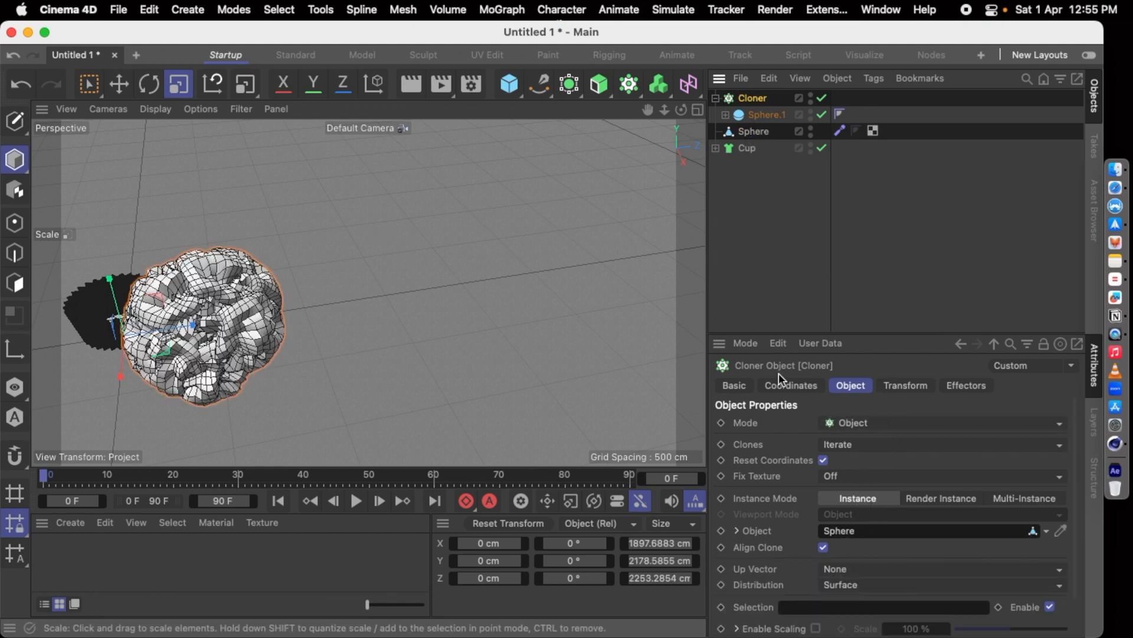
scroll(828, 521, "down", 3)
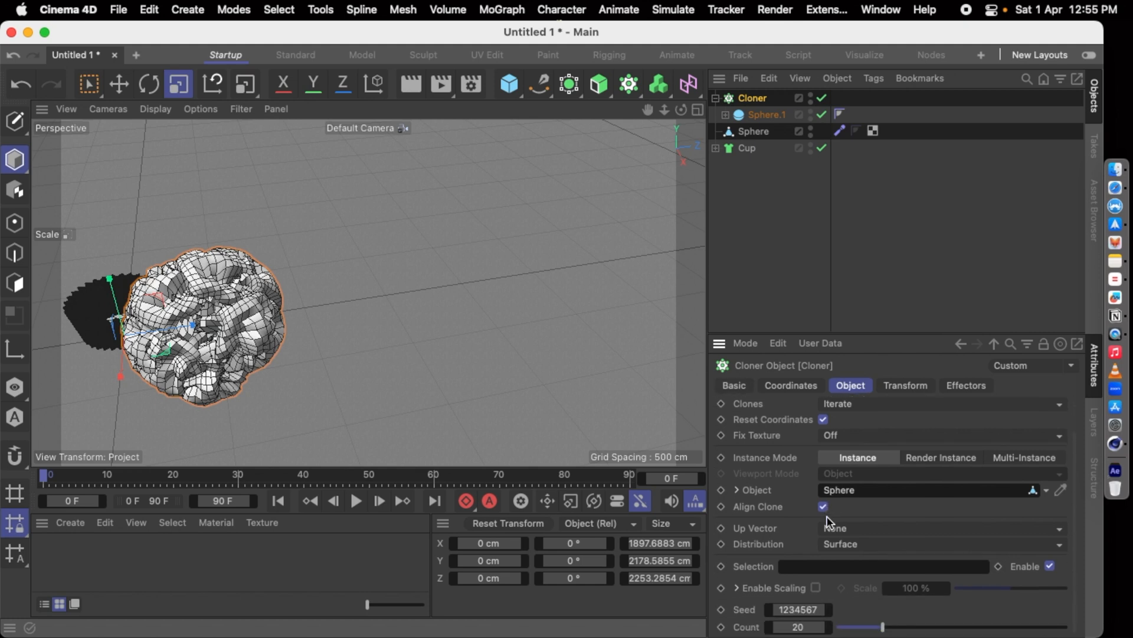
left_click_drag(878, 628, 842, 629)
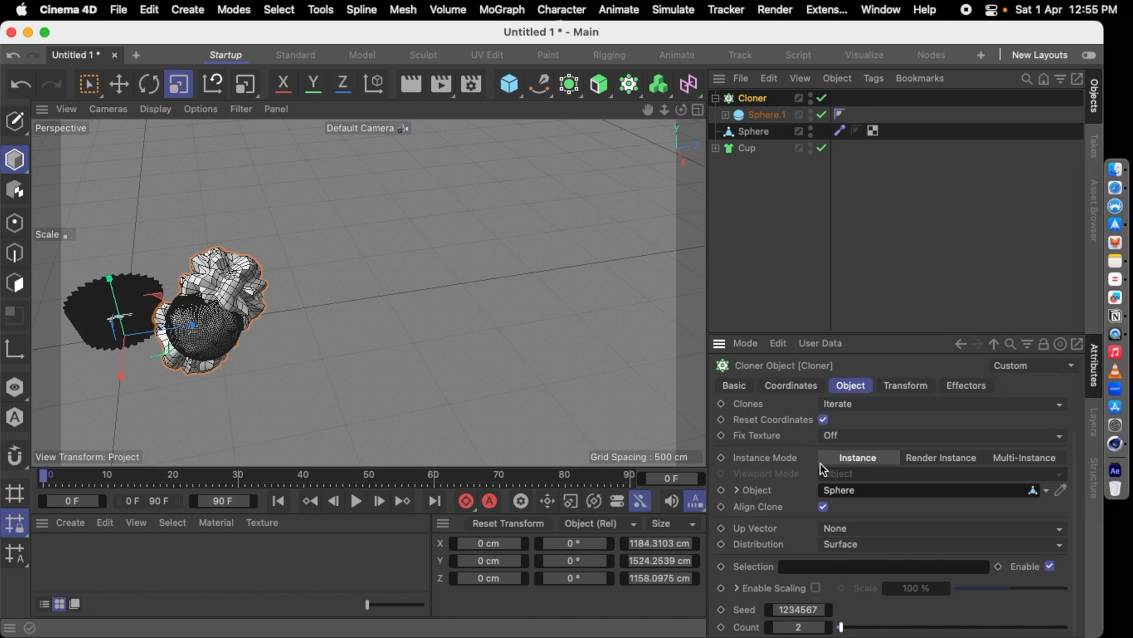
left_click(925, 386)
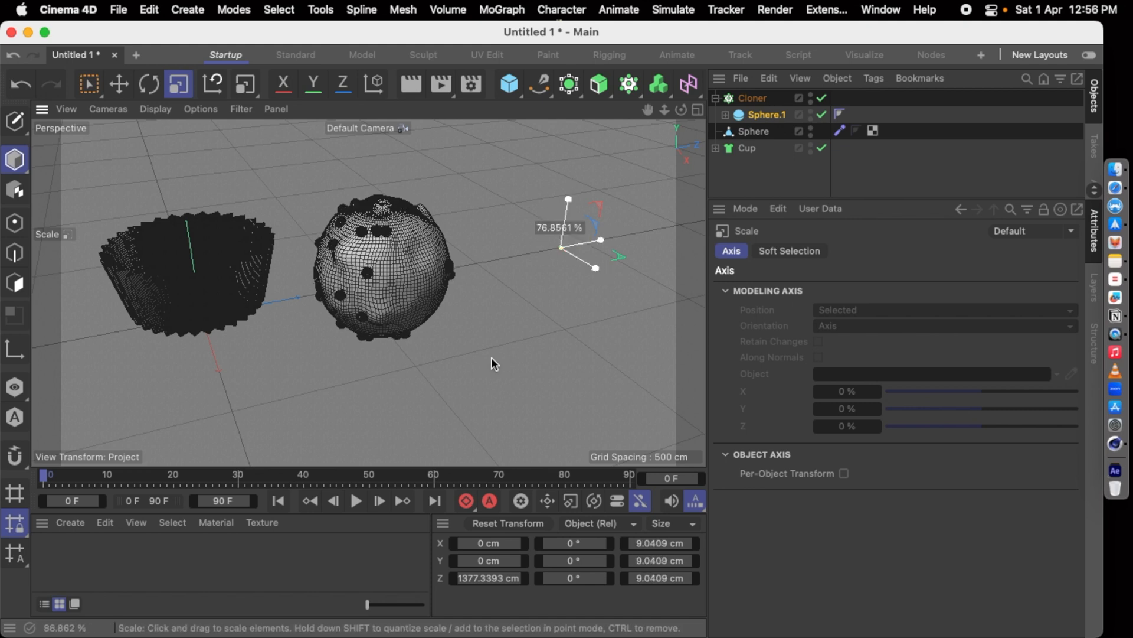
Clear the selection and switch the viewport display to shading without wireframe lines
left_click(515, 292)
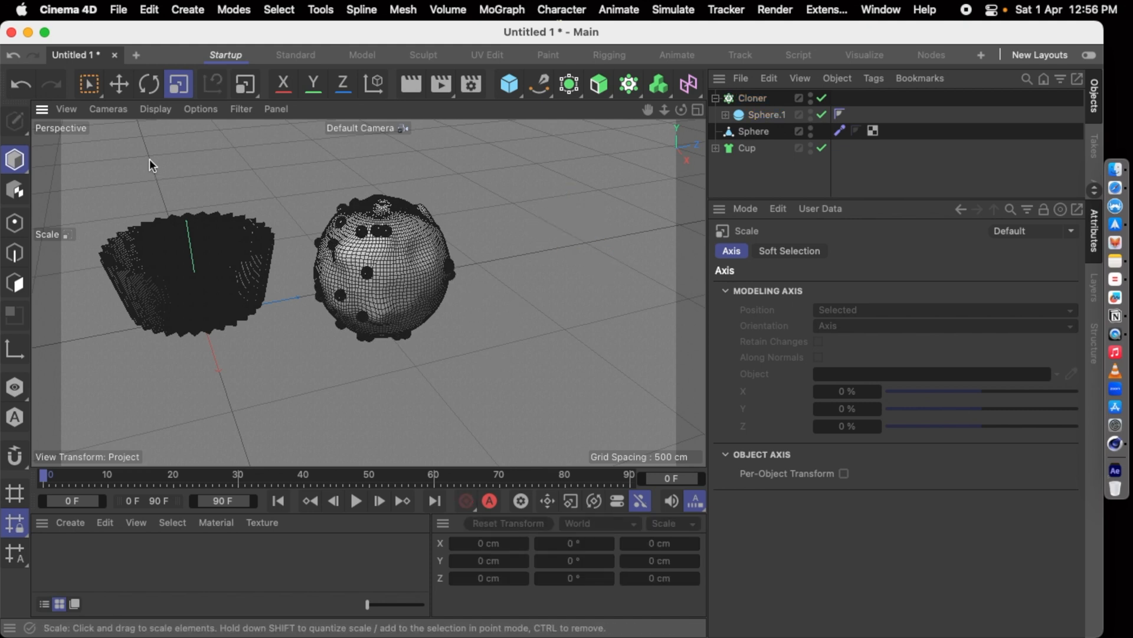
left_click(155, 109)
left_click(177, 157)
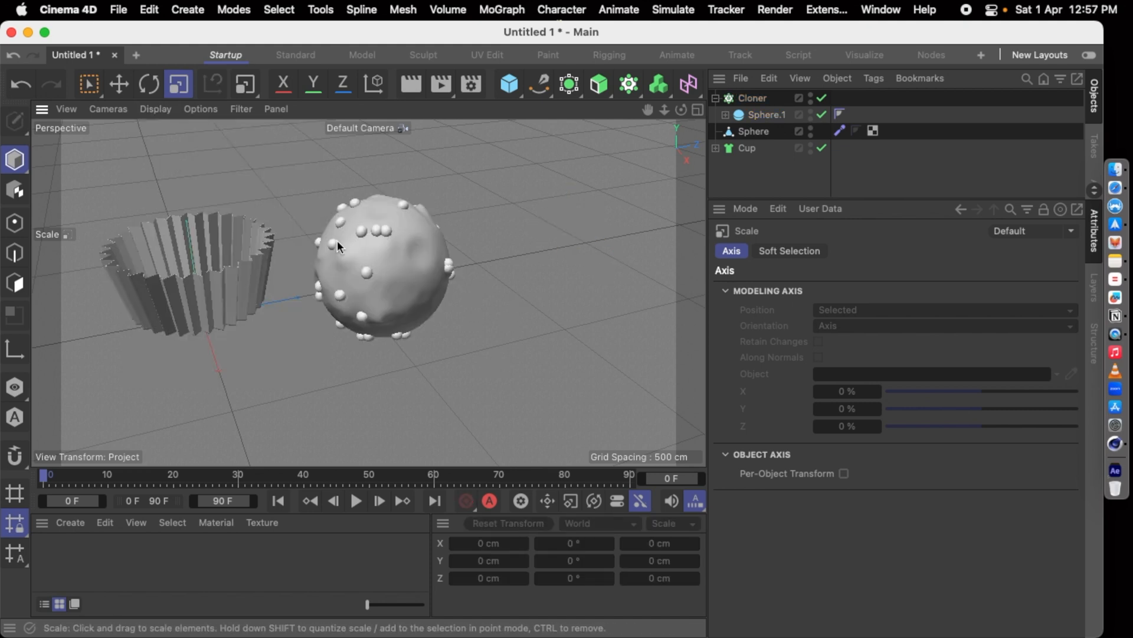
Add a Random effector to the Cloner
left_click(760, 101)
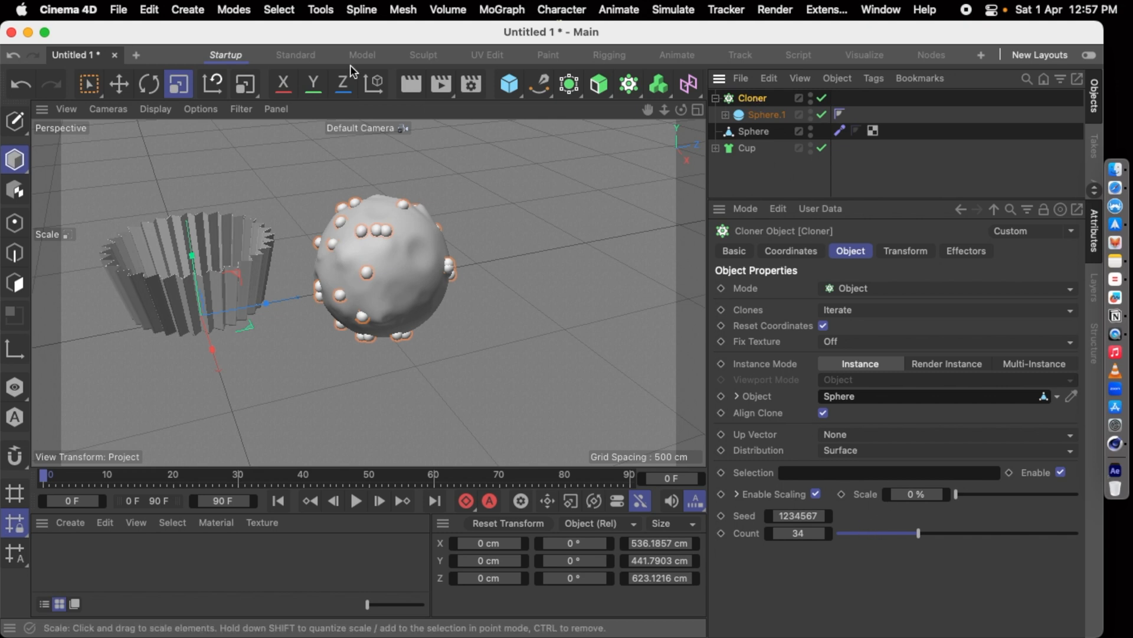
left_click(490, 6)
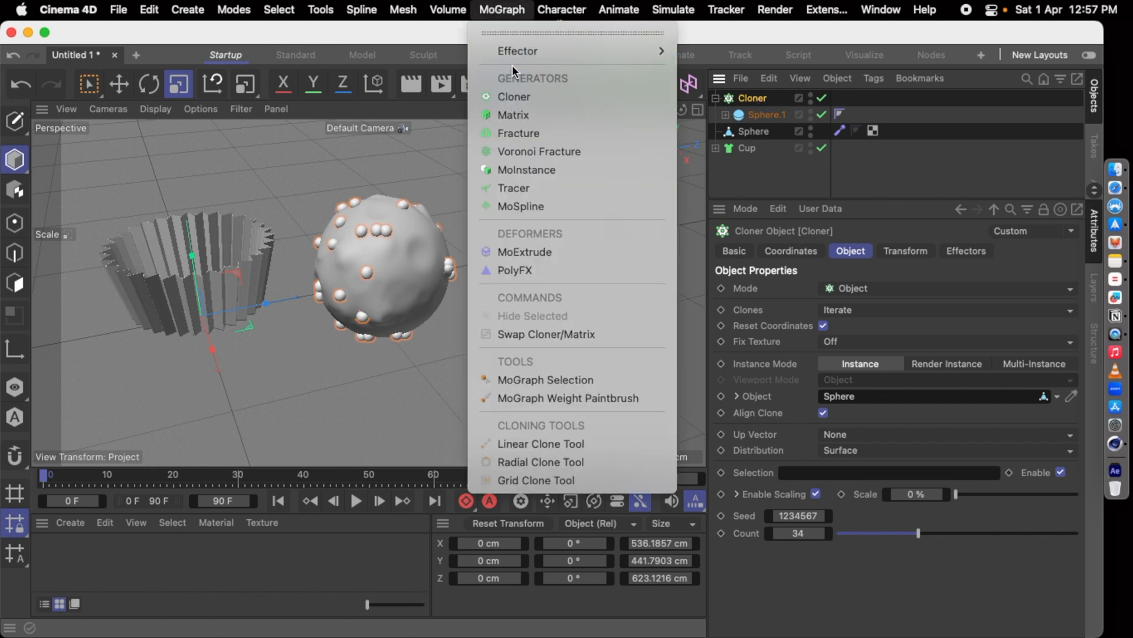
mouse_move(521, 47)
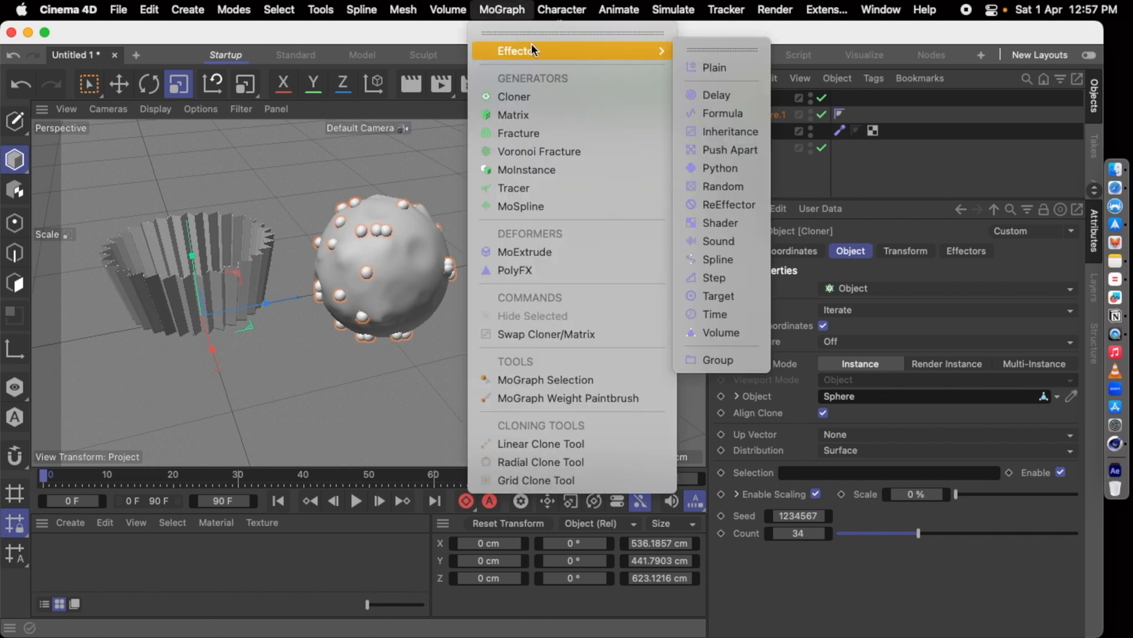
left_click(726, 186)
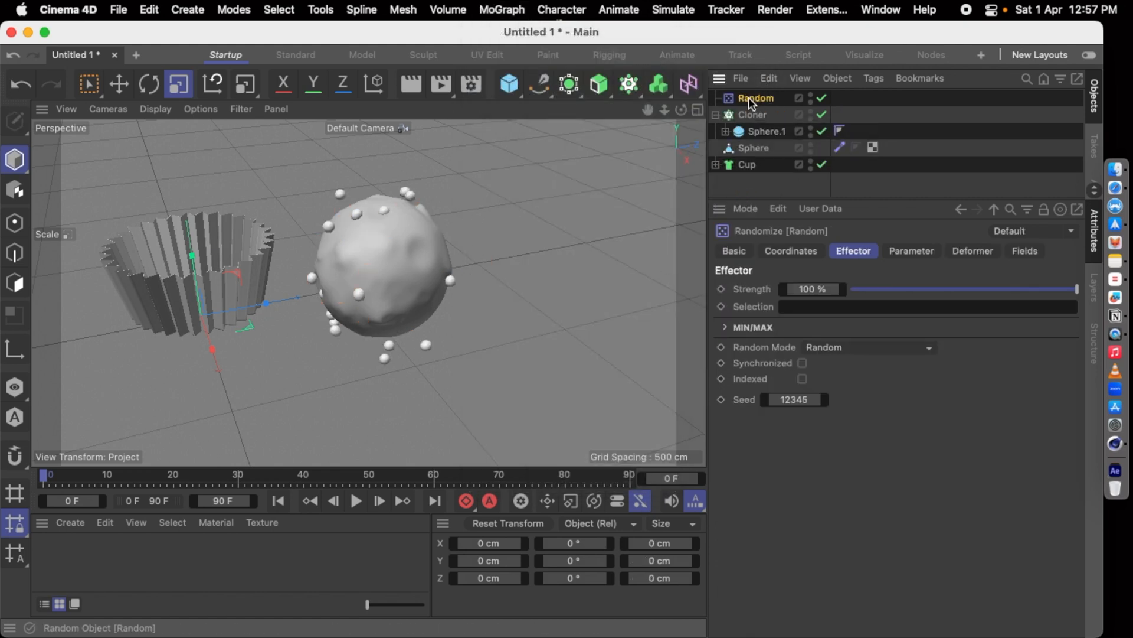
Turn off the Random effector's position variation and enable rotation and uniform scale instead
left_click(913, 249)
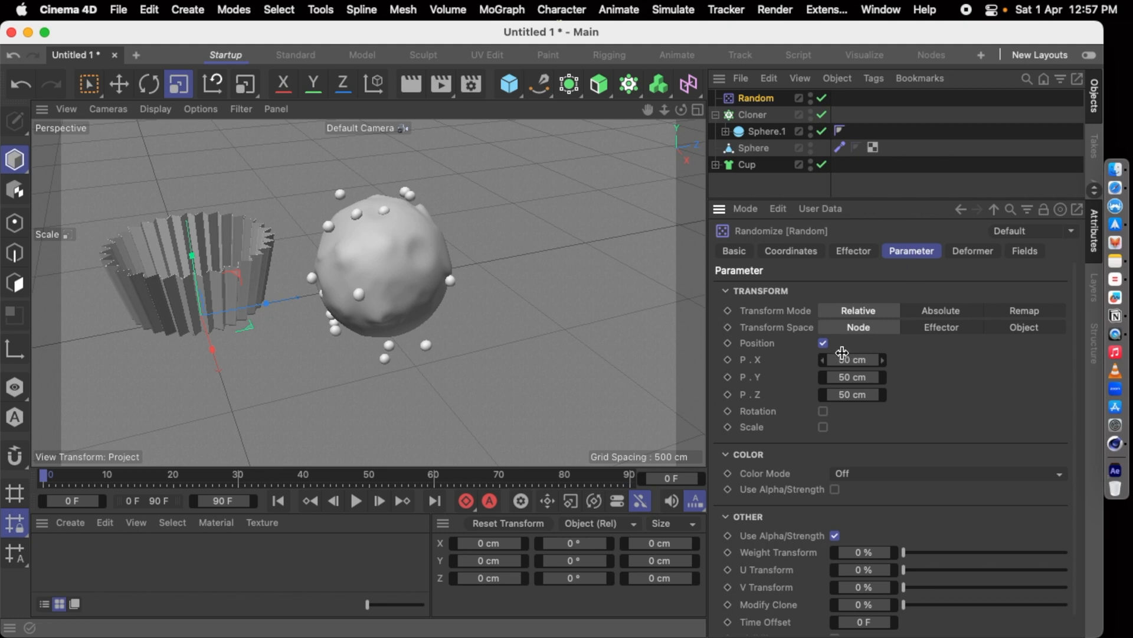
left_click(823, 344)
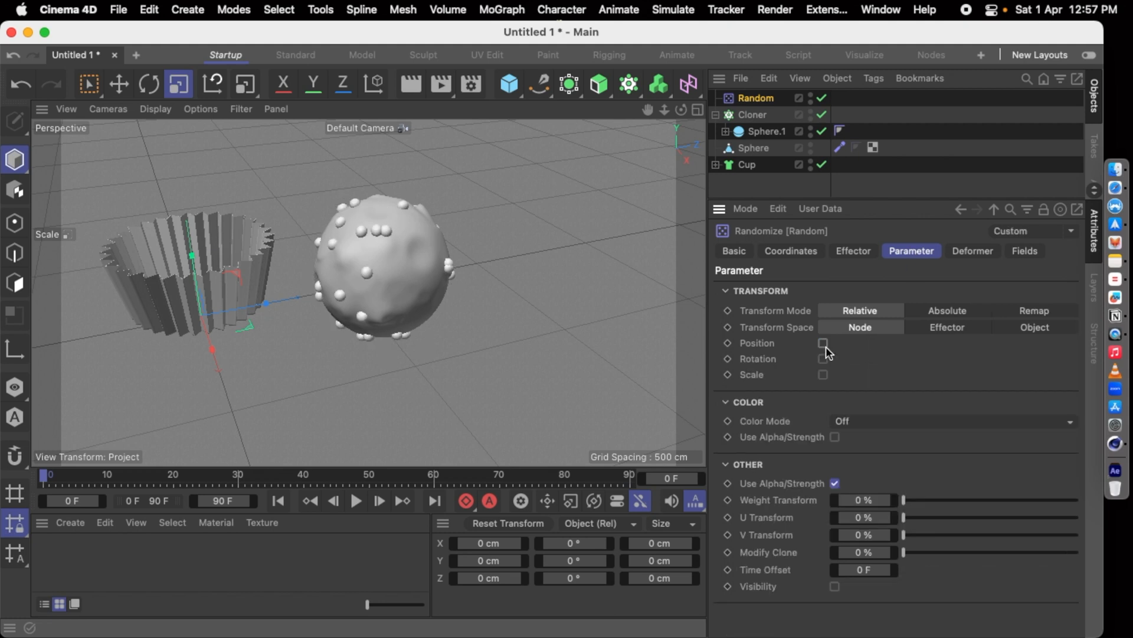
left_click(823, 359)
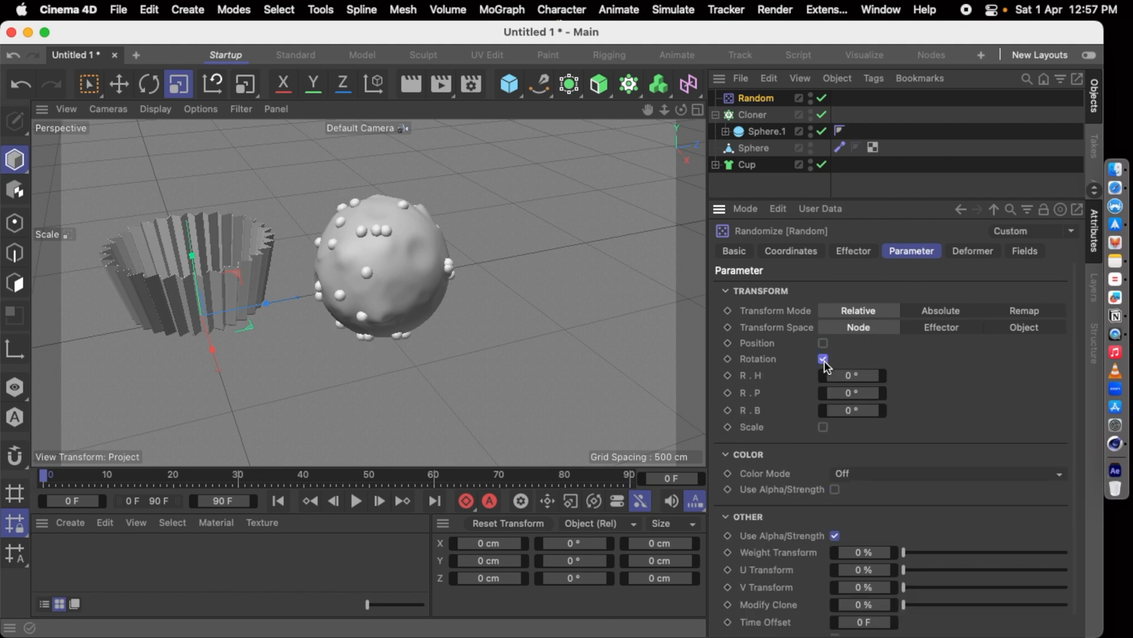
left_click(823, 427)
left_click(823, 443)
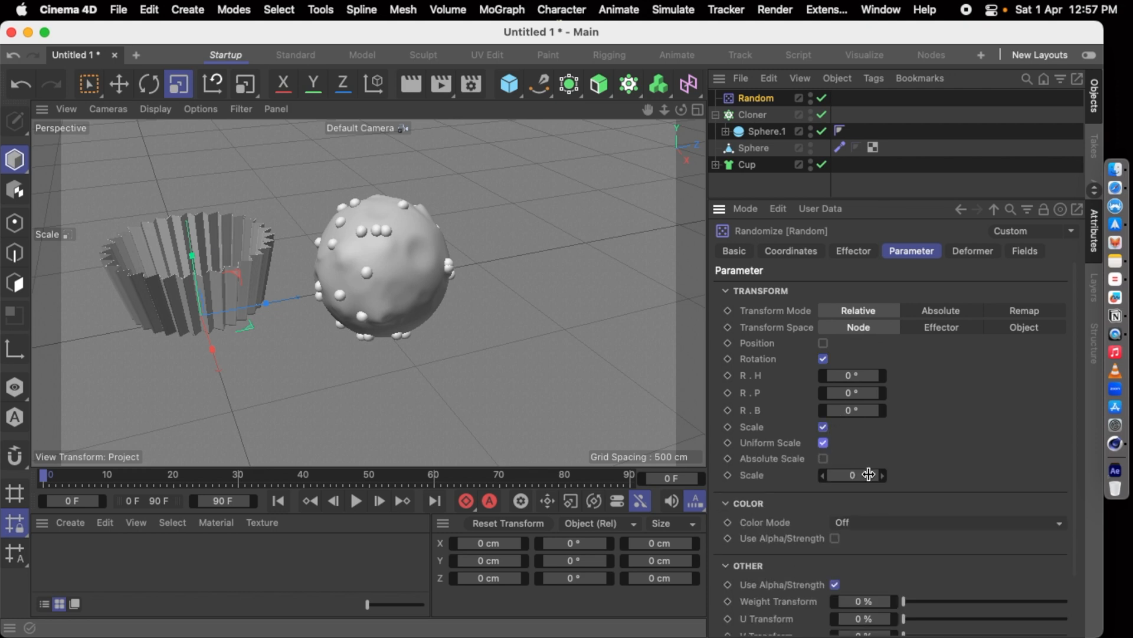
Set the Random effector's uniform scale variation to 1.61
left_click_drag(883, 476, 1003, 476)
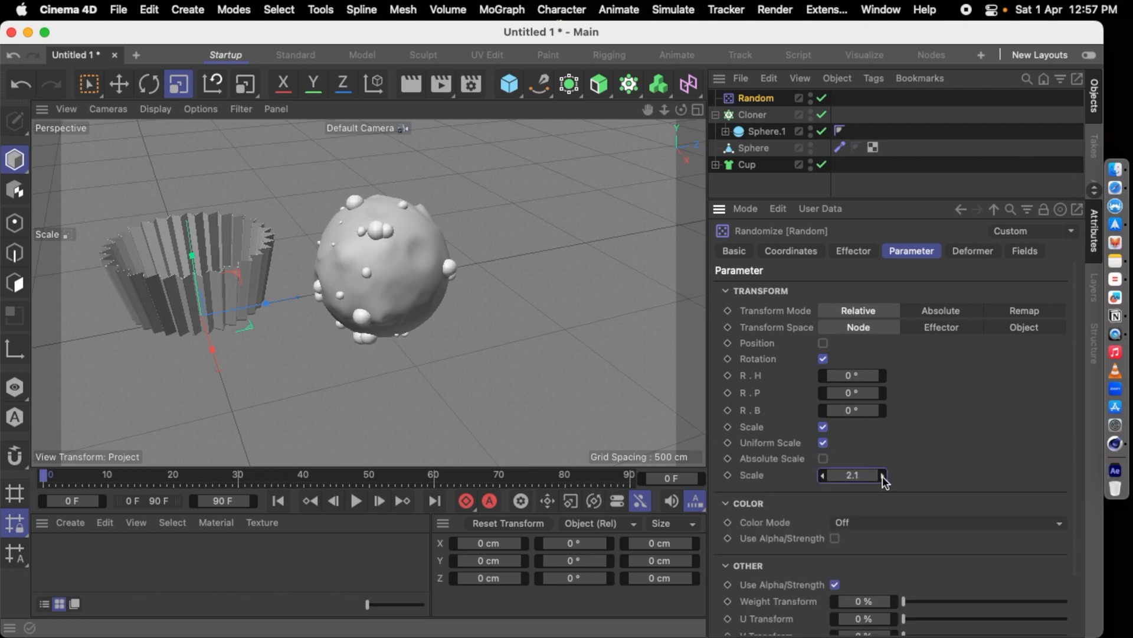
left_click_drag(883, 475, 854, 475)
scroll(824, 395, "down", 2)
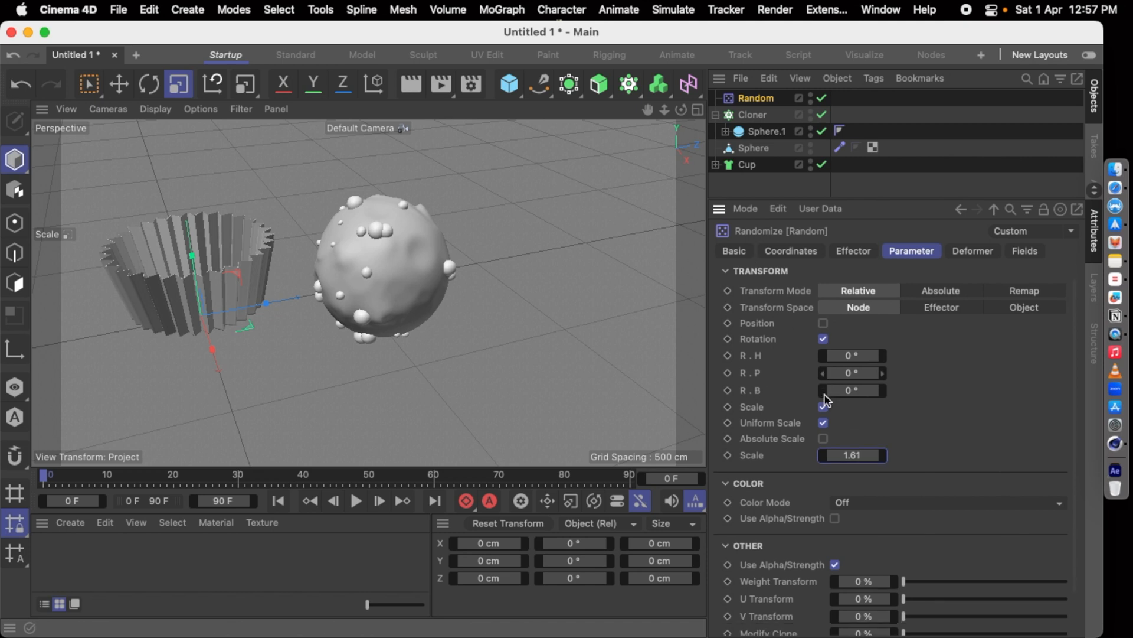
scroll(824, 394, "up", 2)
Collapse the Cloner's hierarchy and select the sculpted sphere
left_click(716, 114)
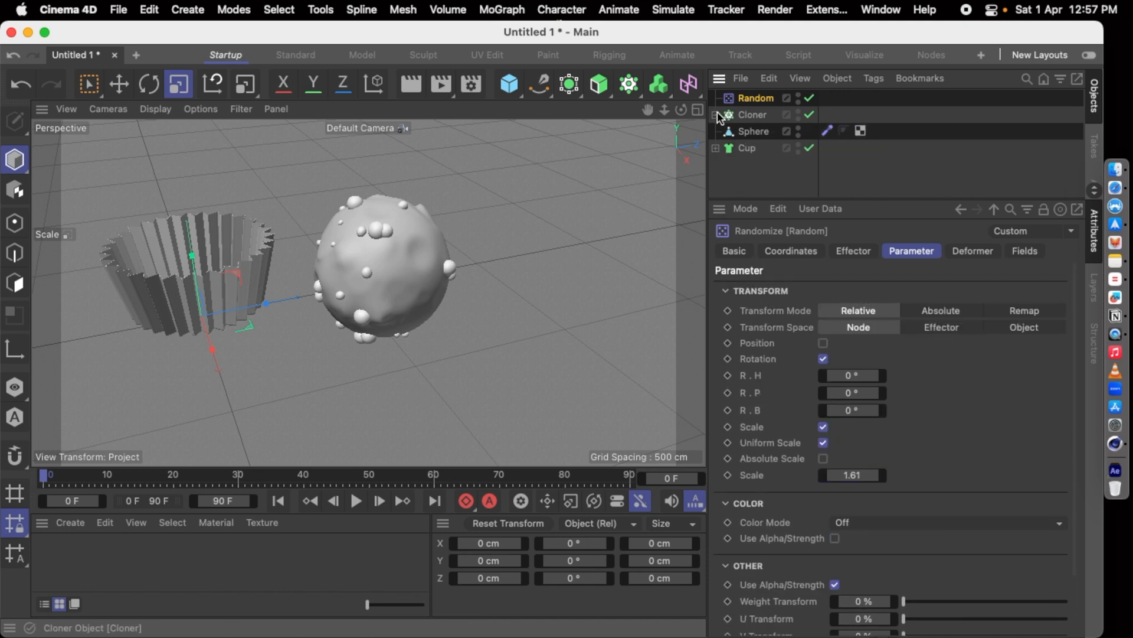
left_click(459, 220)
left_click(419, 245)
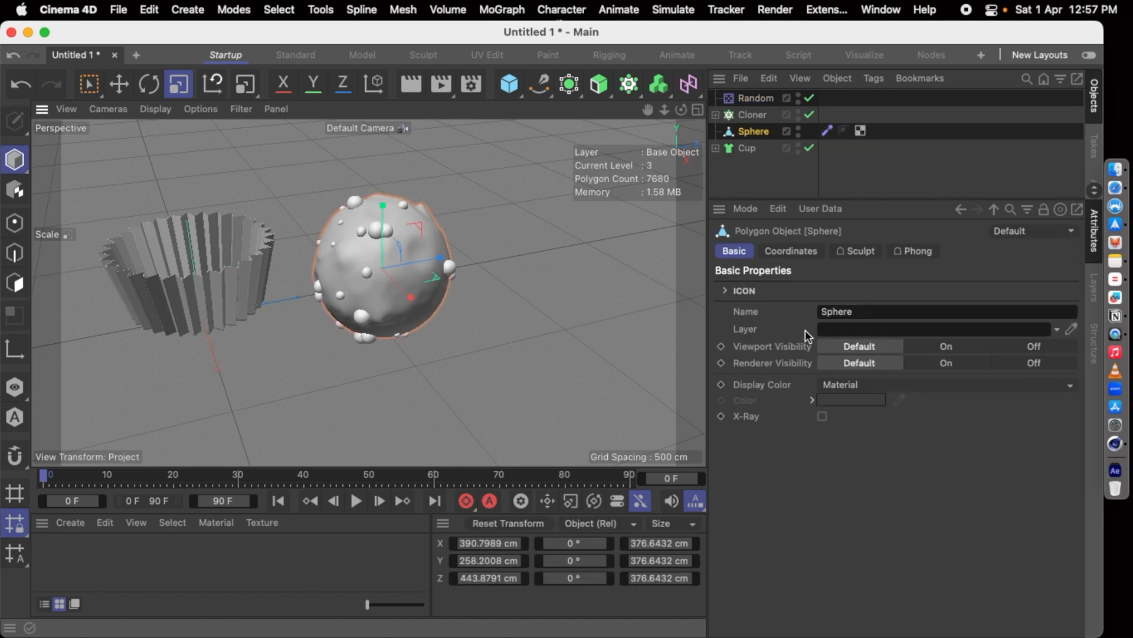
left_click(750, 97)
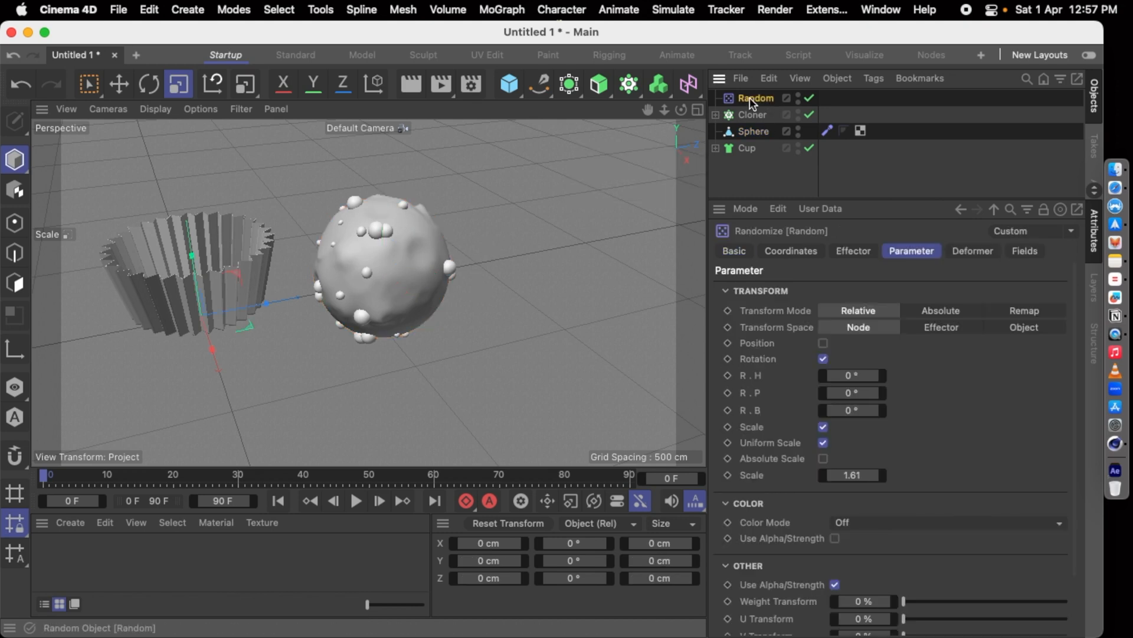
left_click(758, 133)
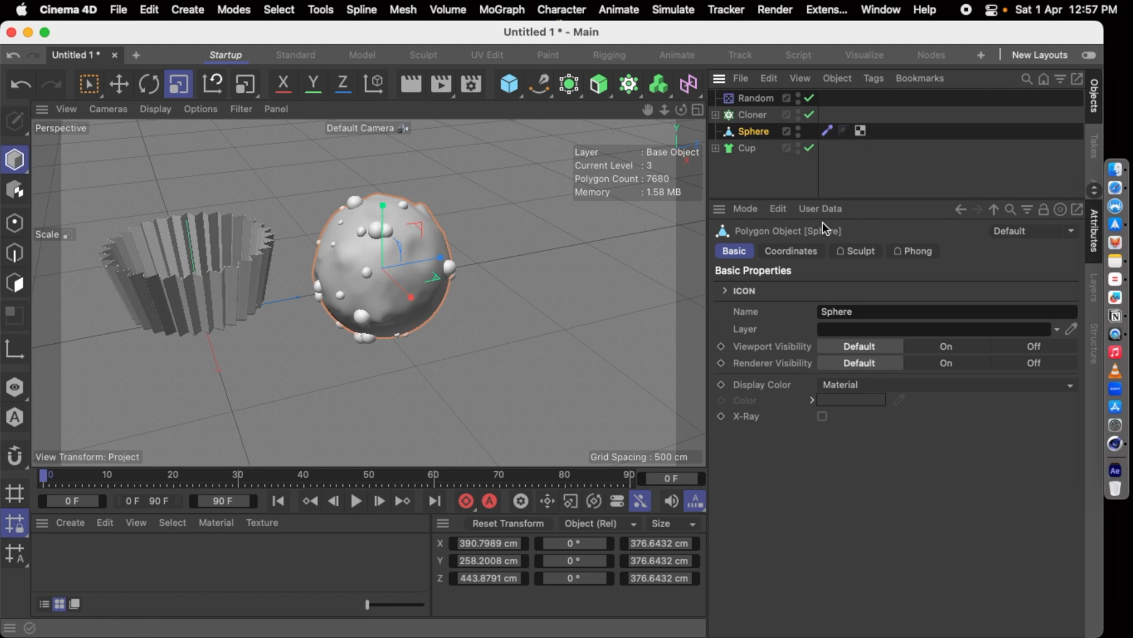
Show the perspective view at full size and collapse the Cloner's hierarchy
left_click(751, 115)
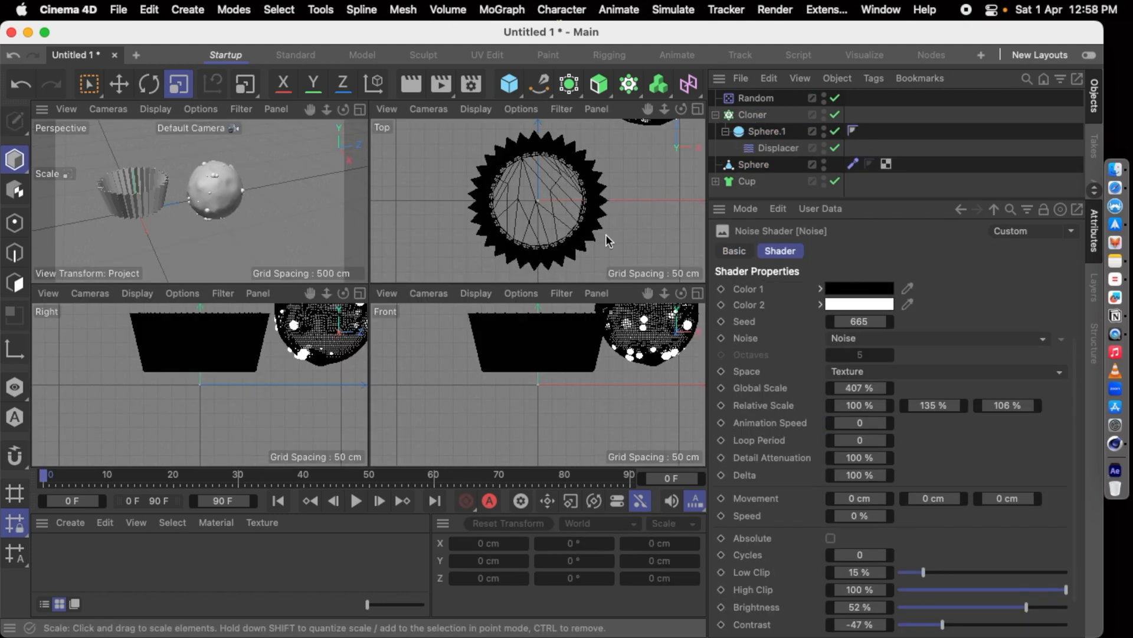
left_click(360, 109)
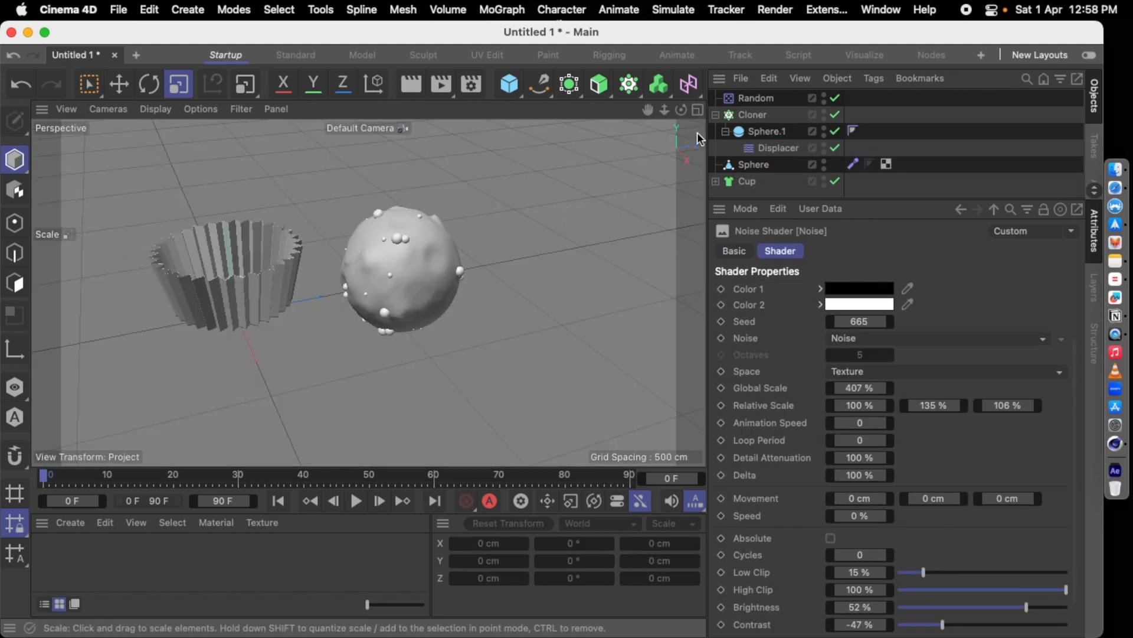
left_click(751, 99)
left_click(714, 114)
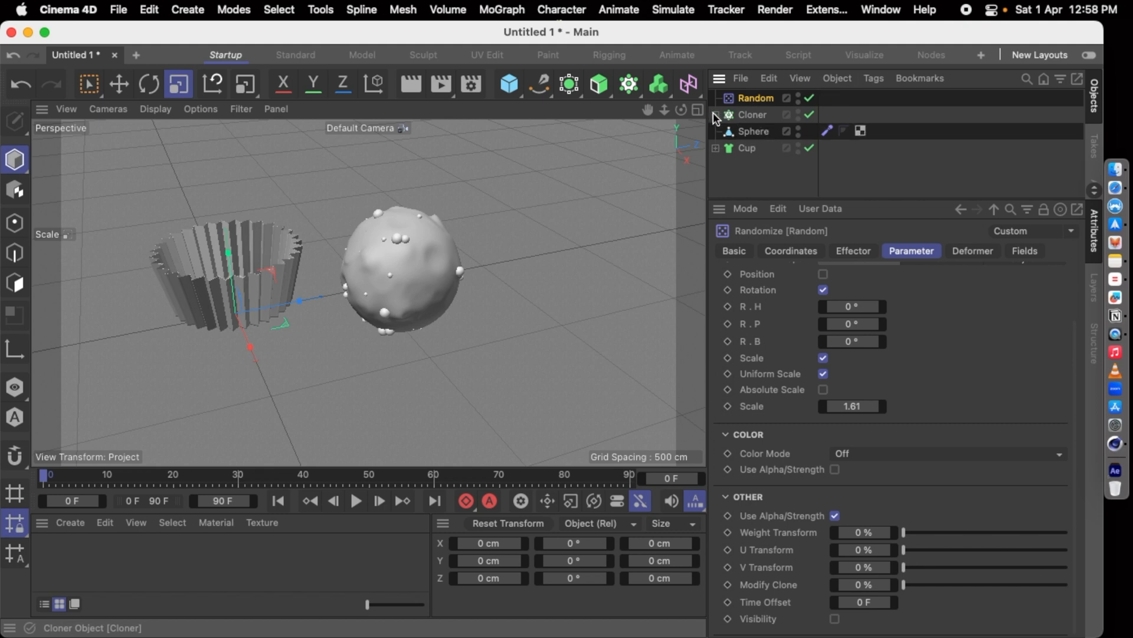
Move the sculpted sphere, Cloner and Random effector together so the cupcake top sits in the opening of the cup
left_click(754, 132)
left_click(754, 103, "shift")
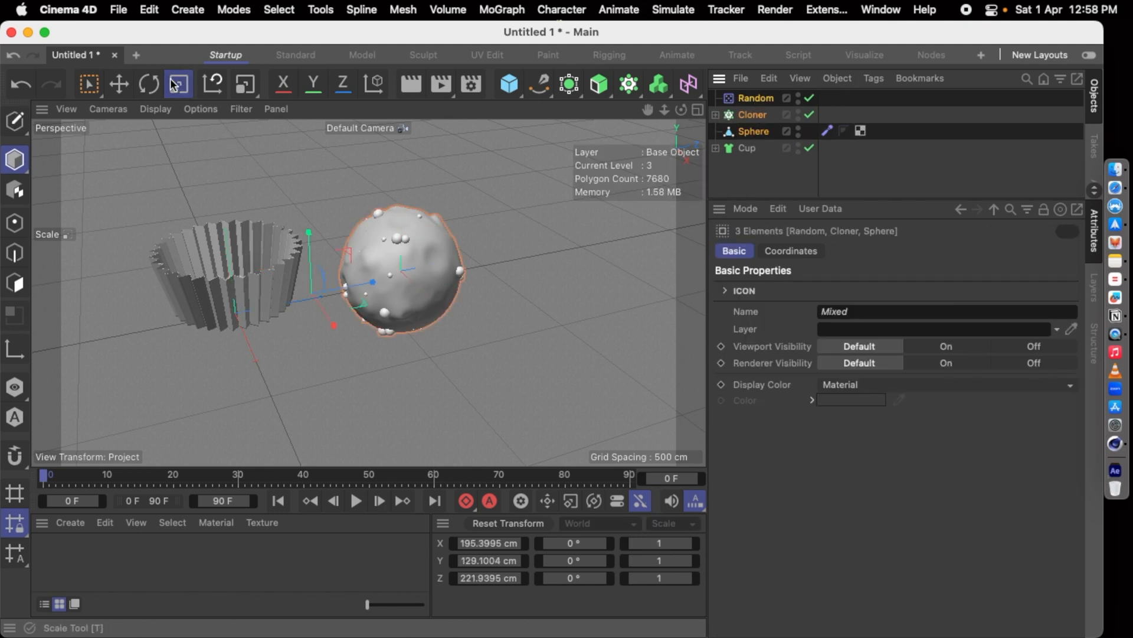
left_click(121, 84)
left_click_drag(363, 301, 144, 257)
left_click(349, 236)
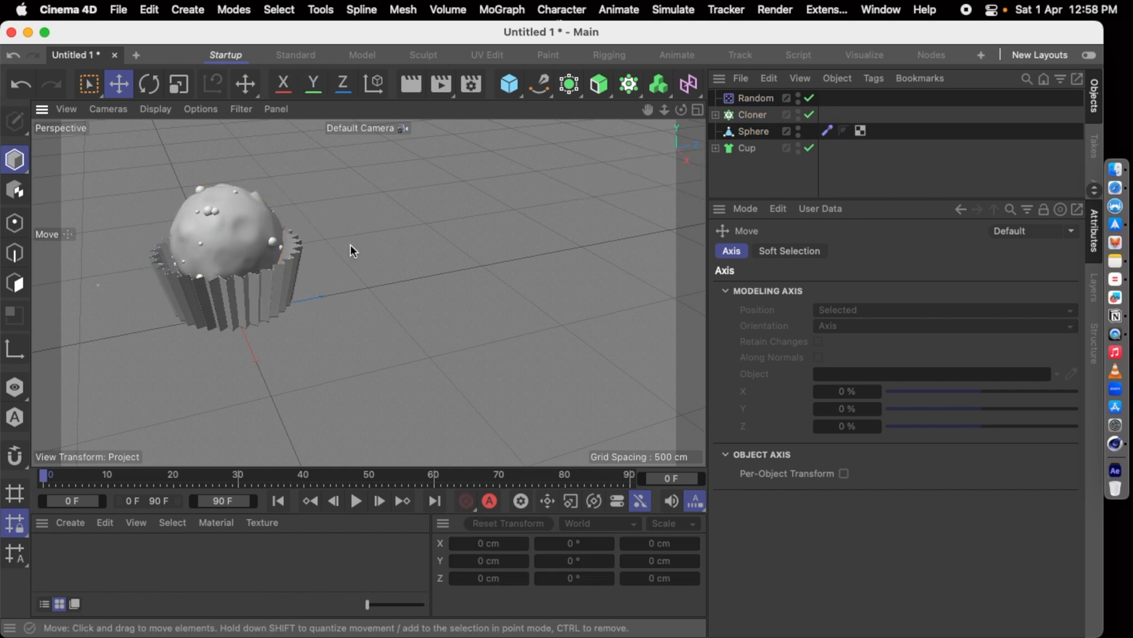
Add a Plane enlarged to about 4696 cm square as a floor for the cupcake, and add a Physical Sky
left_click_drag(334, 264, 443, 213, "alt")
scroll(407, 163, "down", 3)
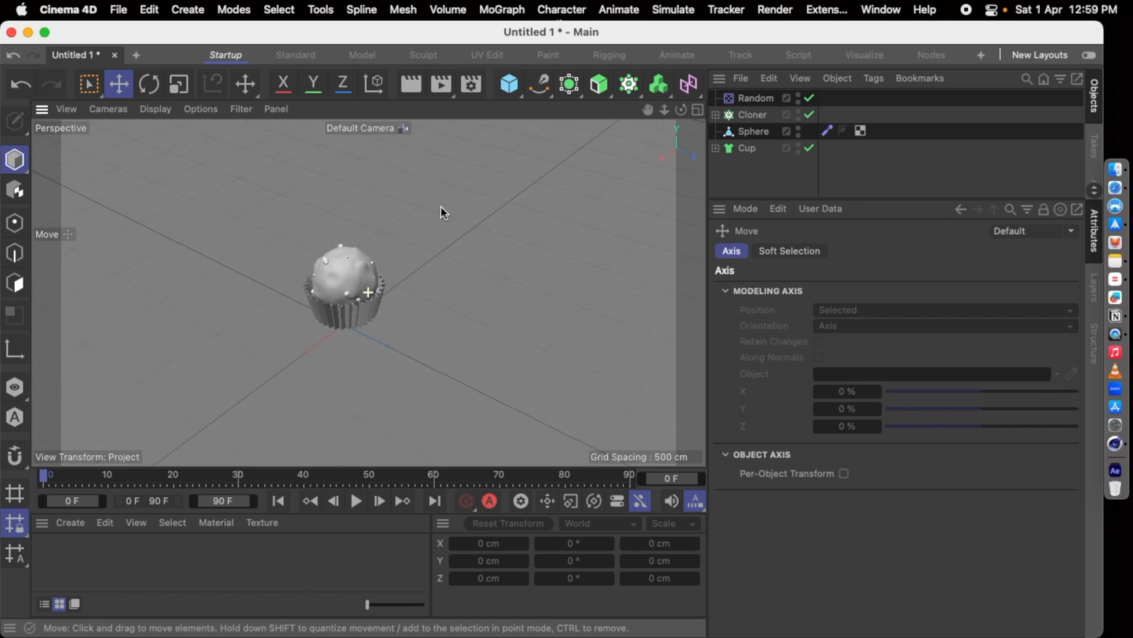
left_click(508, 85)
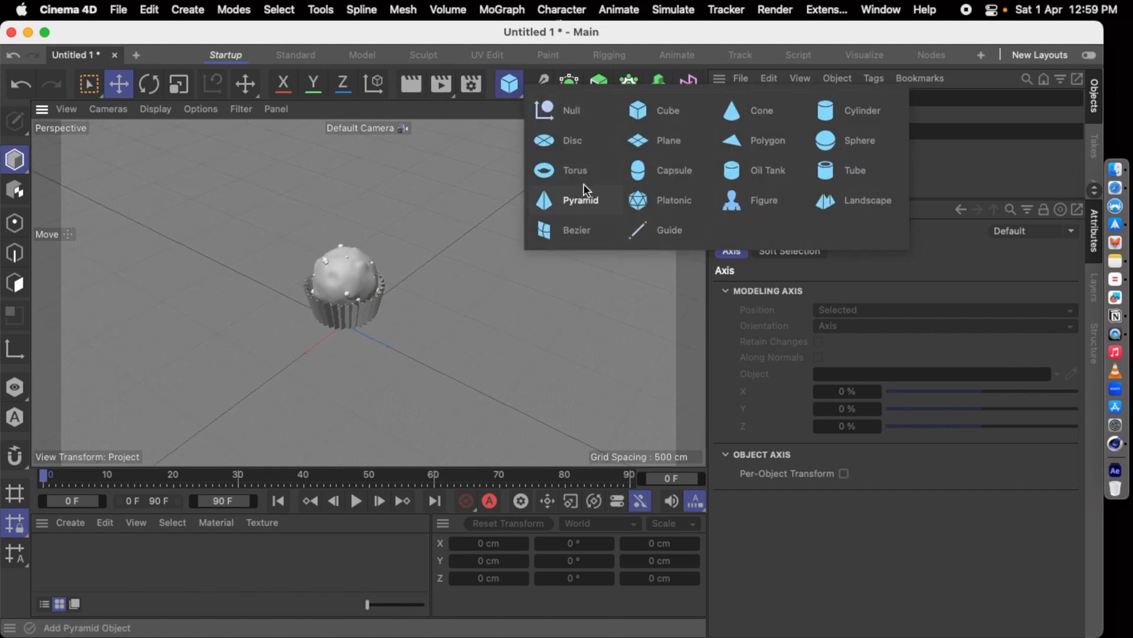
left_click(678, 140)
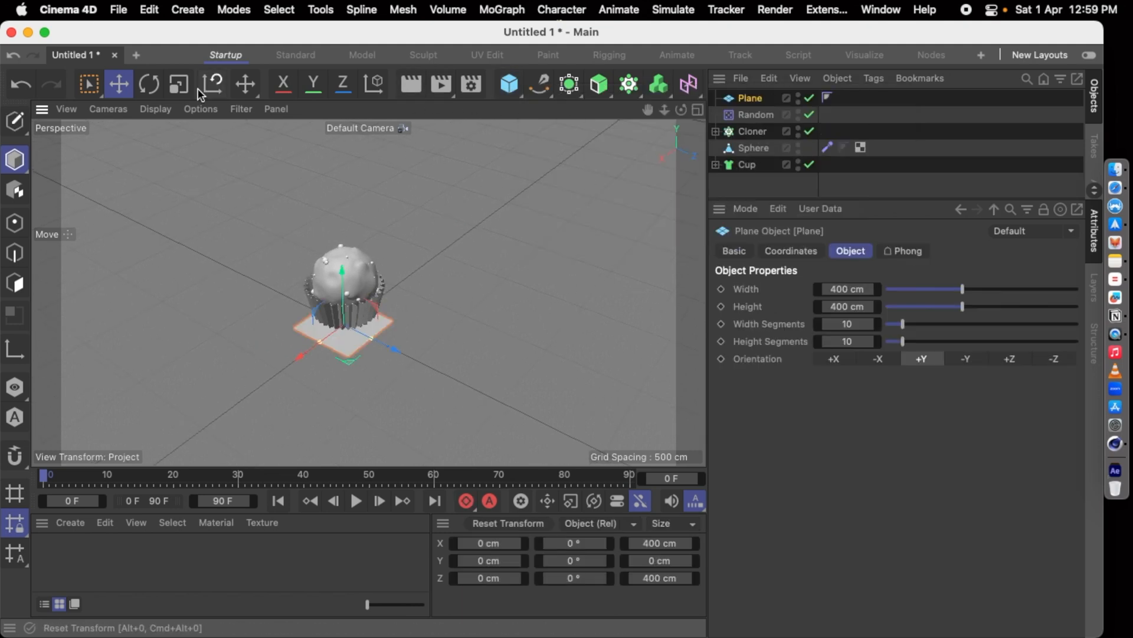
left_click(180, 85)
left_click_drag(69, 387, 206, 387)
left_click_drag(189, 276, 100, 352)
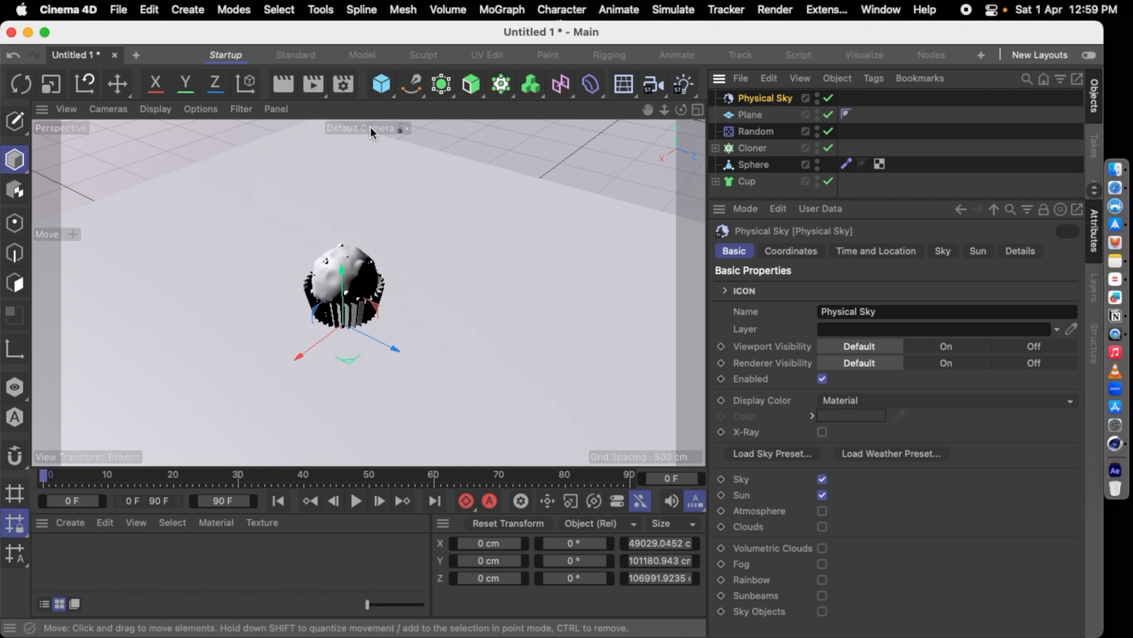
Add the Ambient Occlusion and Global Illumination effects to the render settings
left_click(345, 88)
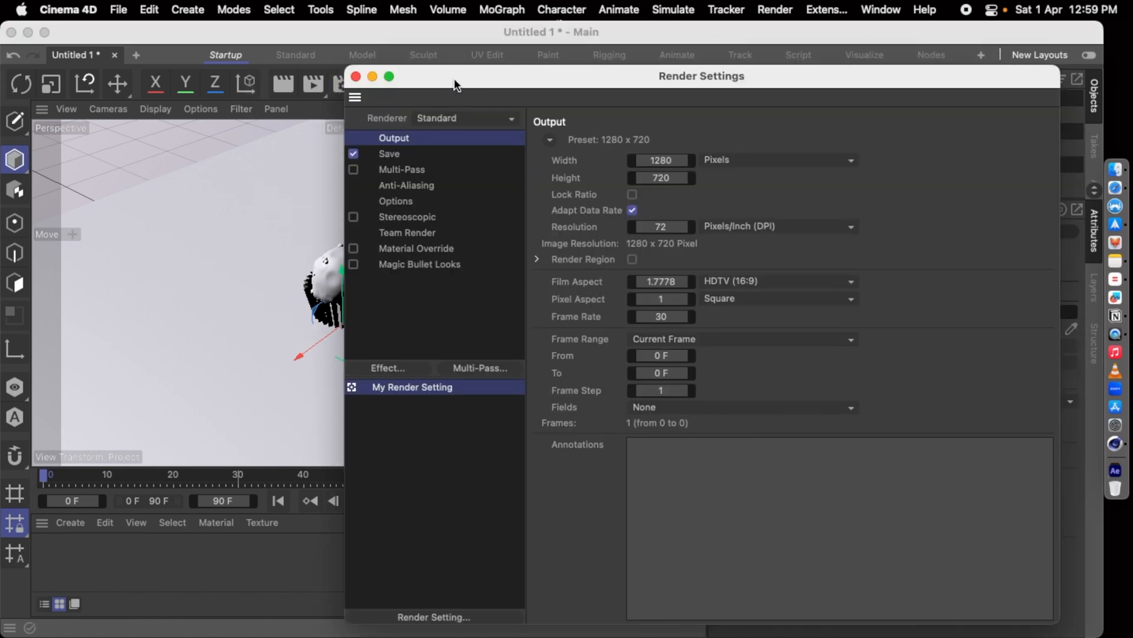
left_click_drag(454, 80, 424, 59)
left_click(359, 347)
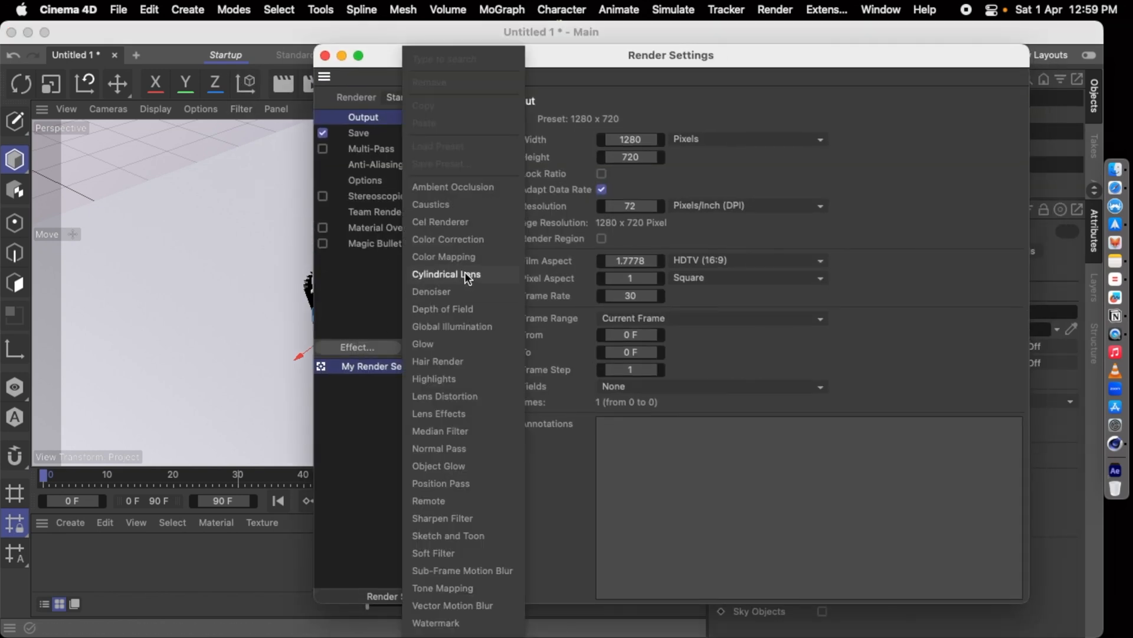
left_click(470, 189)
left_click(381, 345)
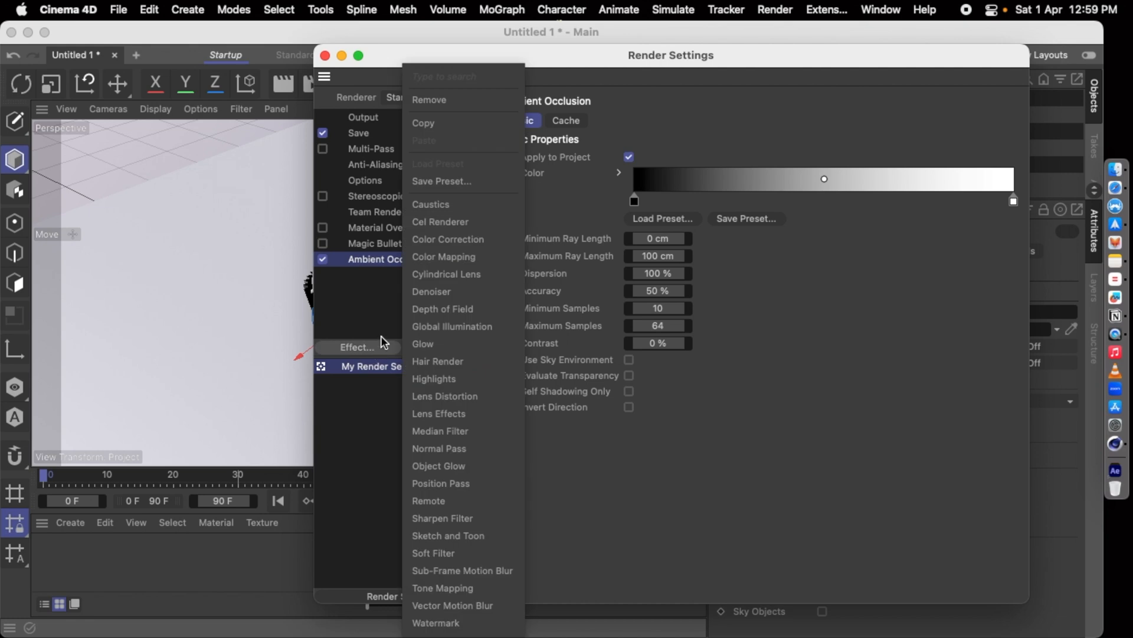
left_click(440, 326)
left_click(325, 55)
Render the active perspective view to check the cupcake's lighting and shadows
left_click_drag(370, 28, 392, 29)
scroll(222, 278, "down", 2)
scroll(222, 278, "up", 6)
scroll(222, 277, "down", 2)
left_click(302, 83)
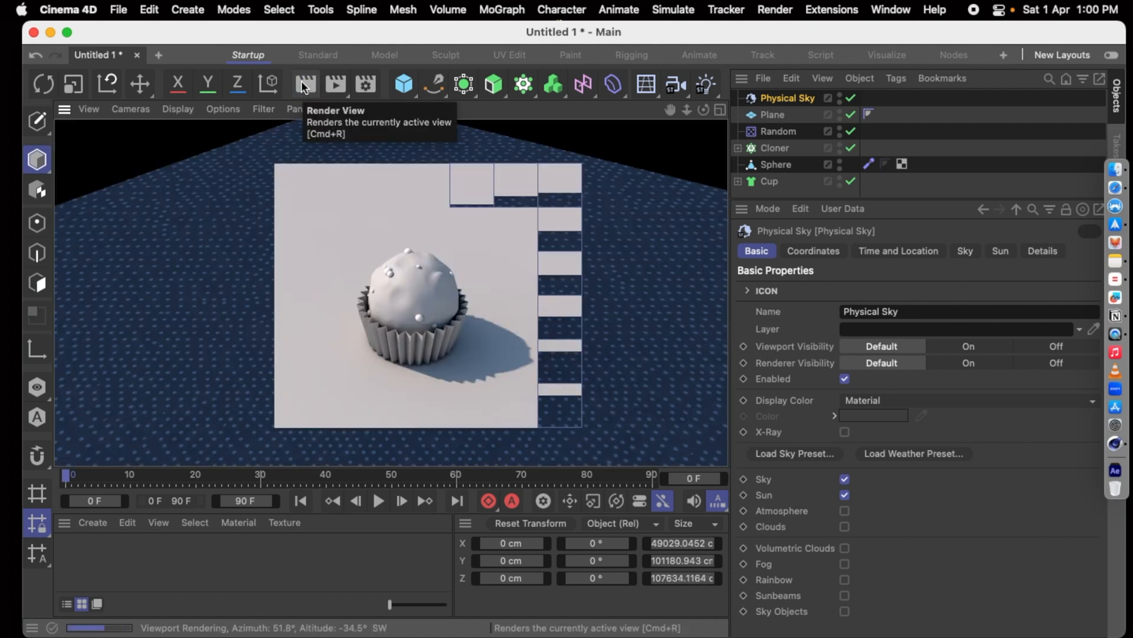
left_click(246, 215)
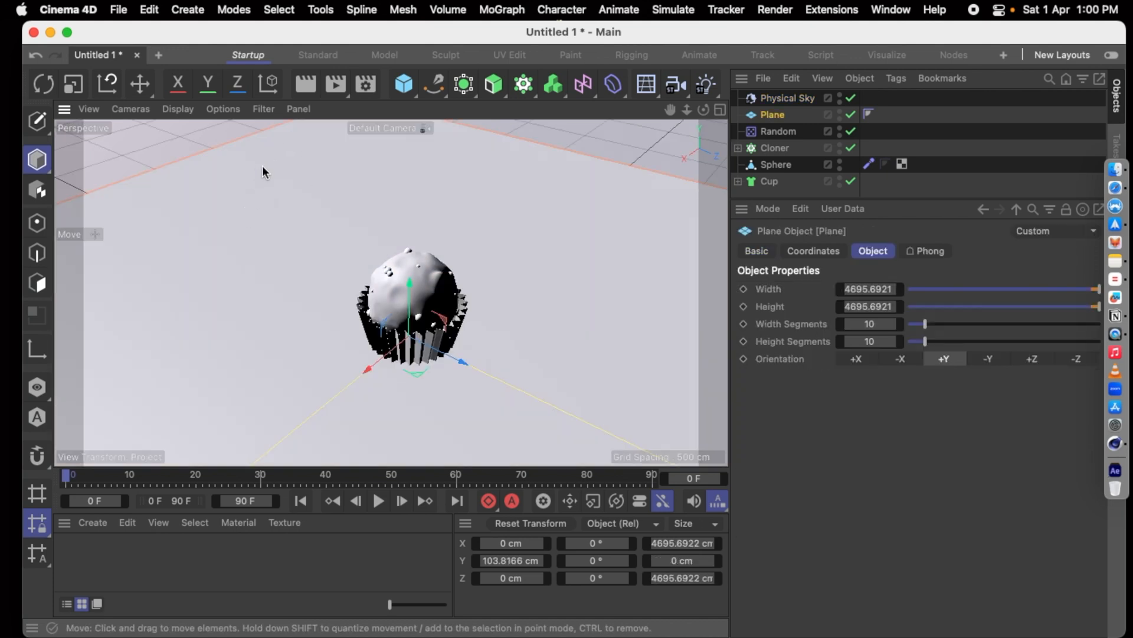
Create a new default material for the cup and open its color settings in the Material Editor
left_click(90, 519)
left_click(147, 379)
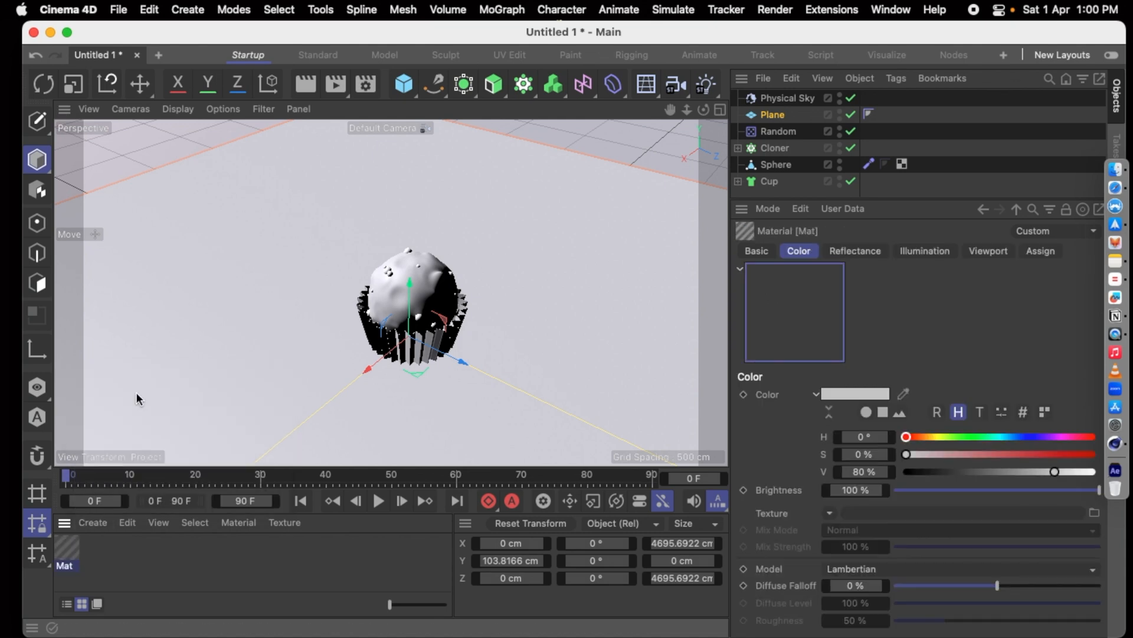
double_click(76, 553)
left_click_drag(394, 32, 672, 32)
left_click(452, 217)
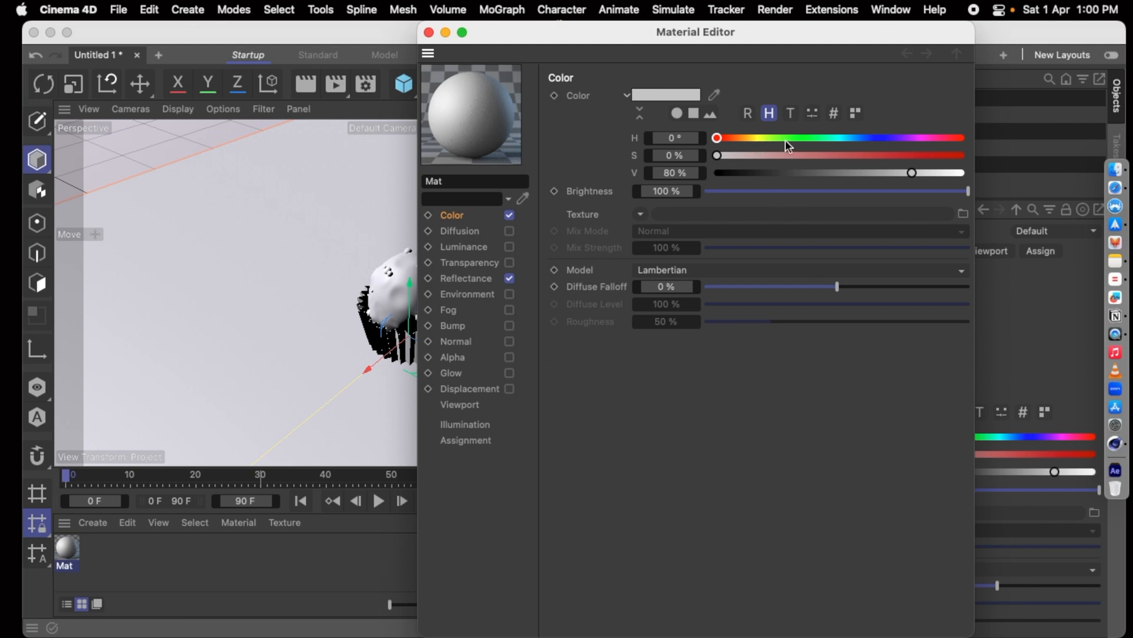
Set the cup material's color to a light yellow with hue 62° and value 92%
left_click(759, 137)
left_click(910, 155)
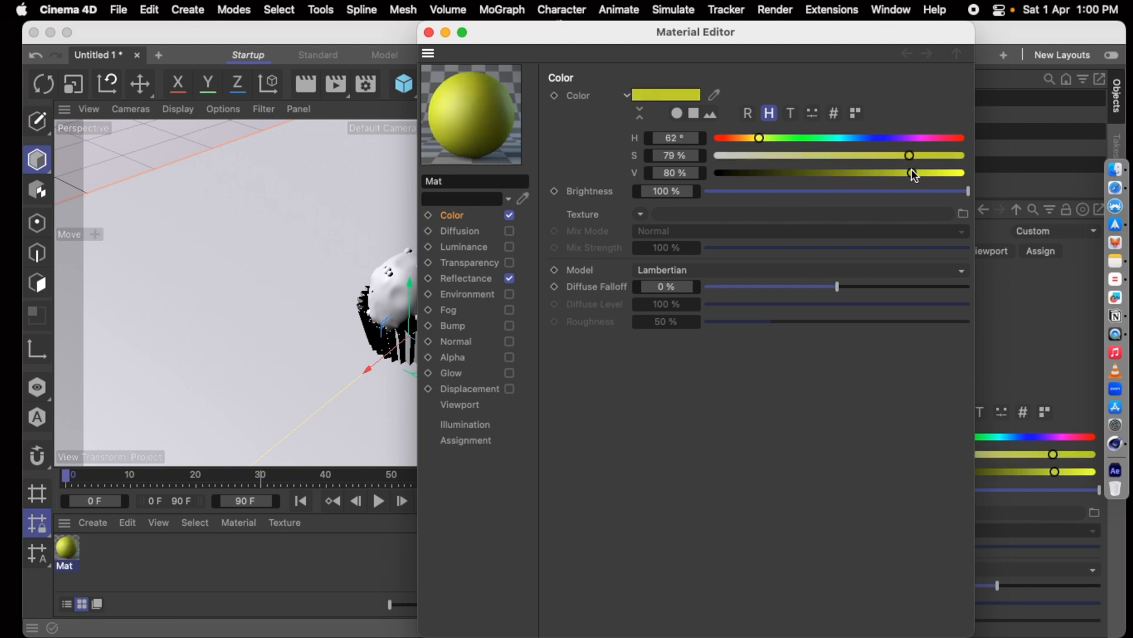
left_click_drag(917, 173, 940, 172)
left_click_drag(914, 158, 878, 156)
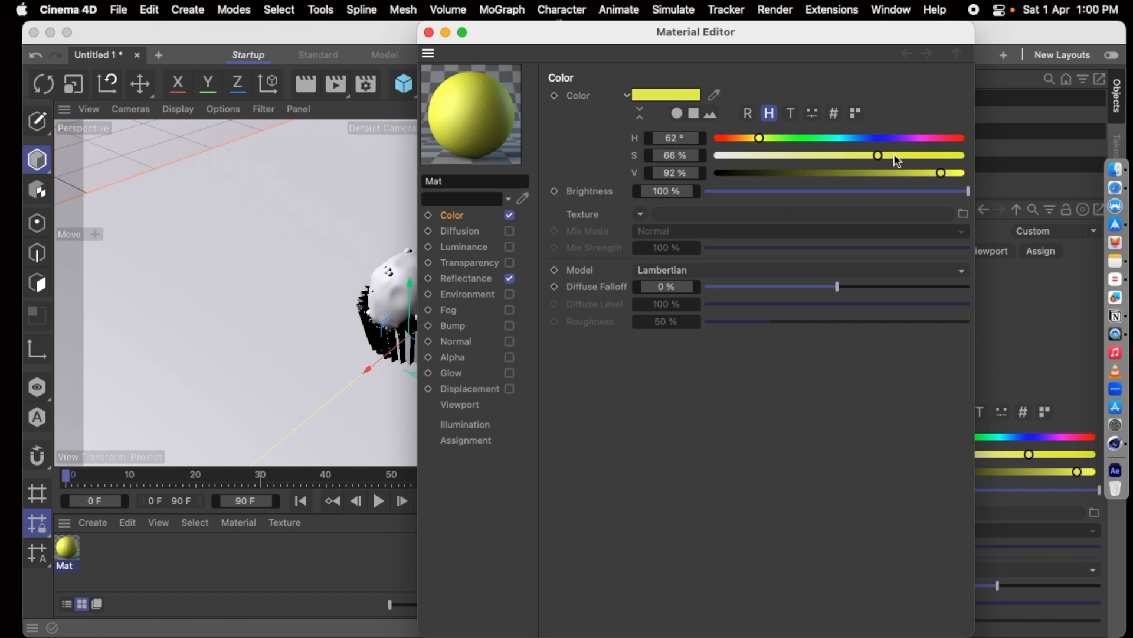
Replace the cup material's default specular with a Beckmann reflectance layer and set its roughness to 39%
left_click(482, 279)
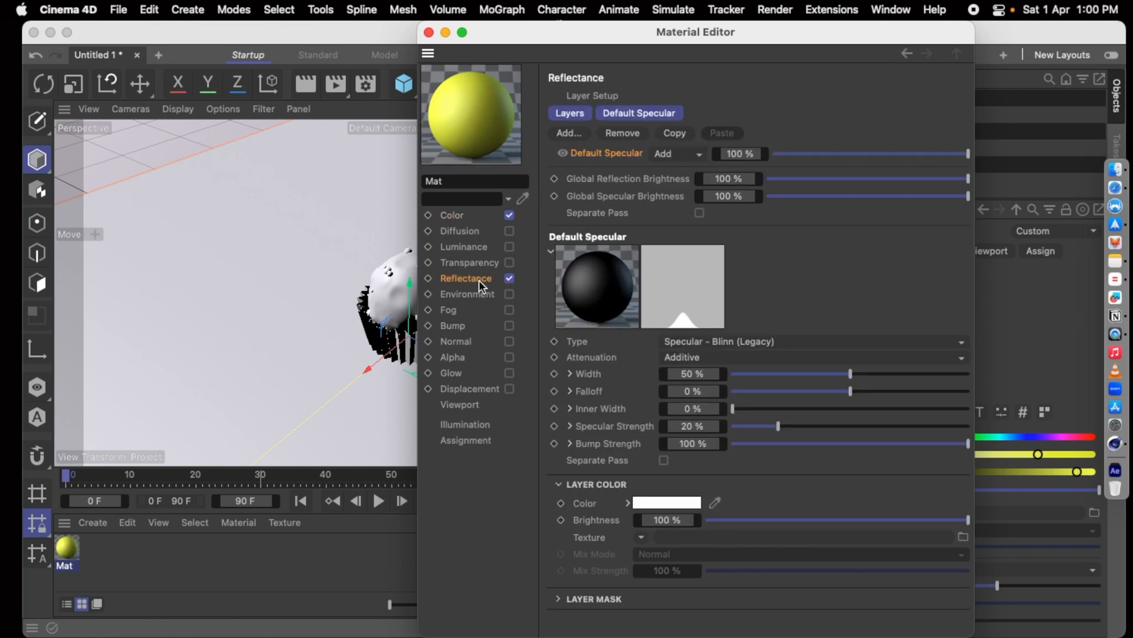
left_click(623, 132)
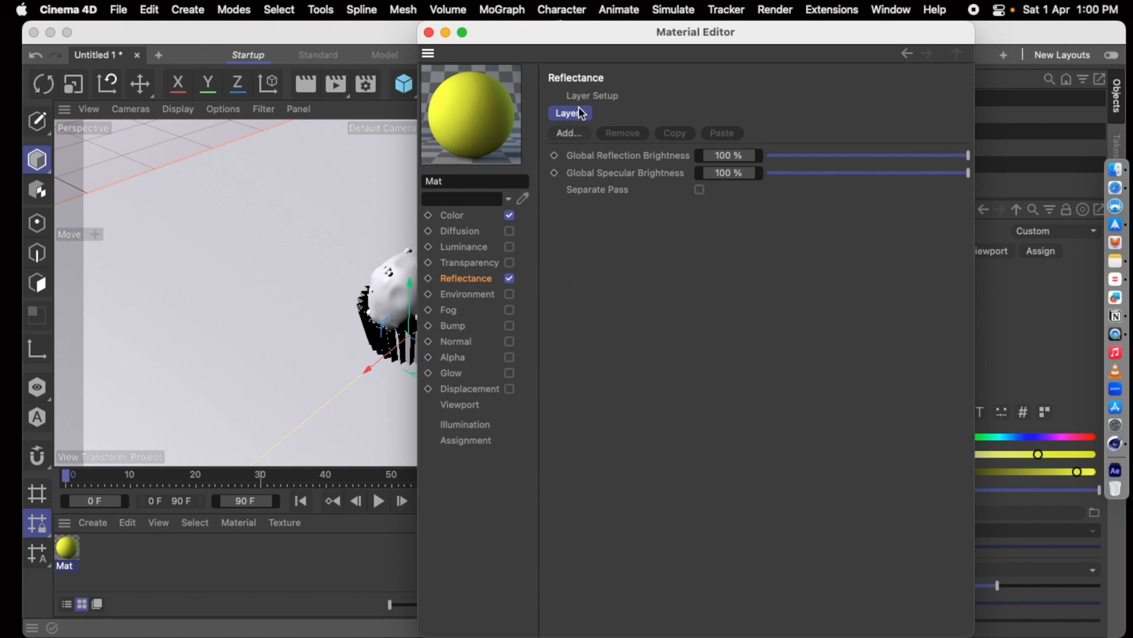
left_click(569, 130)
left_click(614, 156)
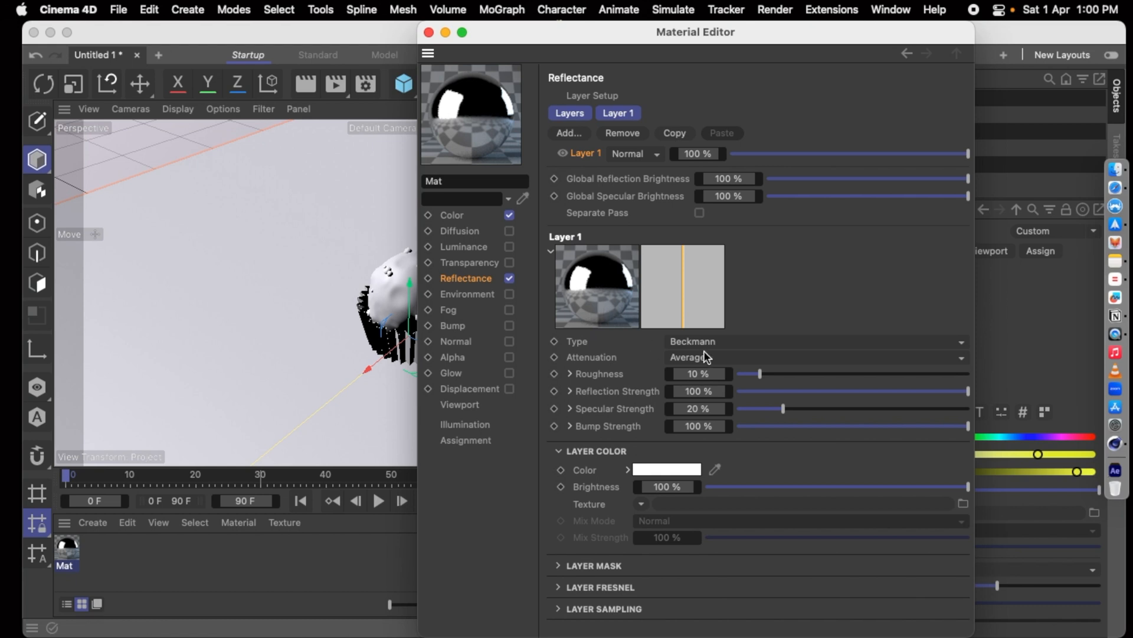
left_click_drag(791, 370, 827, 370)
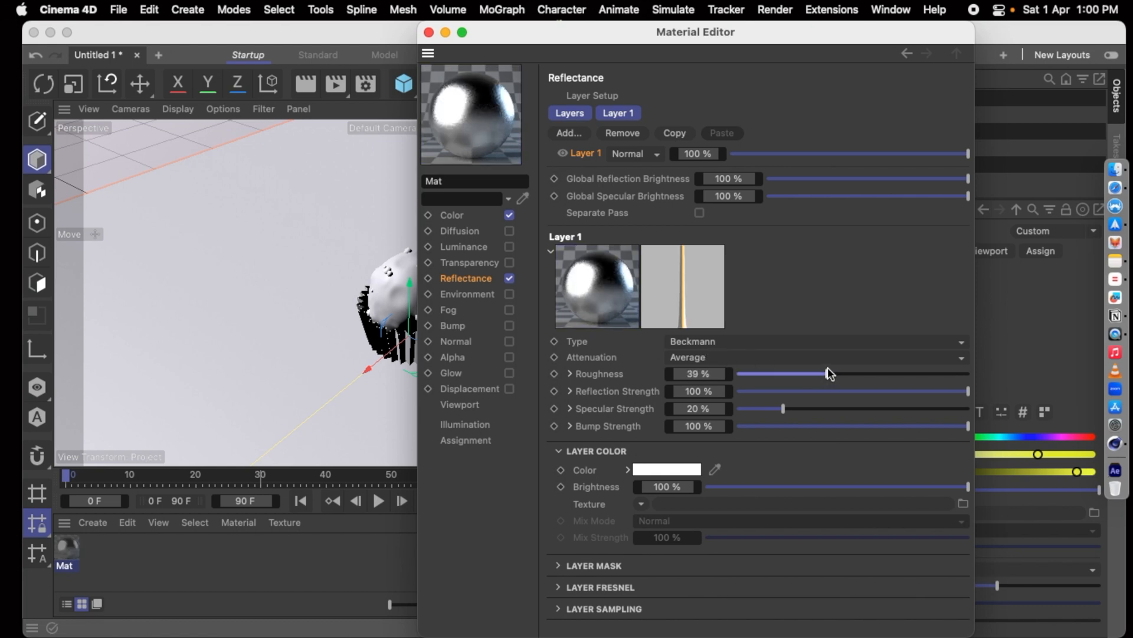
Set the Beckmann layer's color to a dark gold with hue 43°, saturation 82% and value 68%
left_click(652, 468)
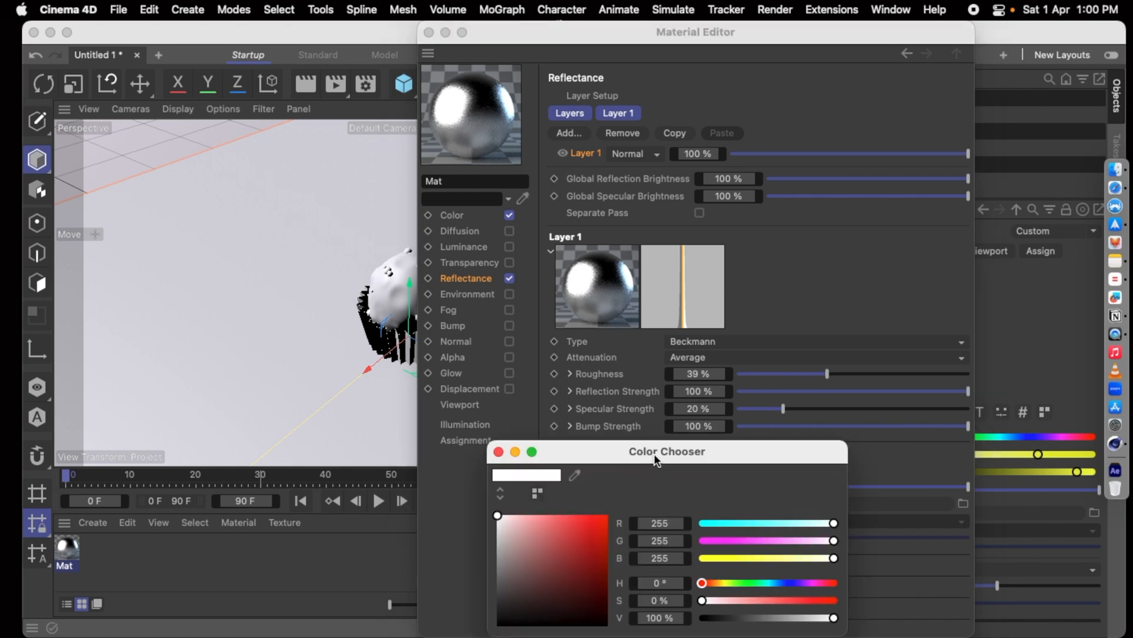
left_click_drag(838, 481, 789, 481)
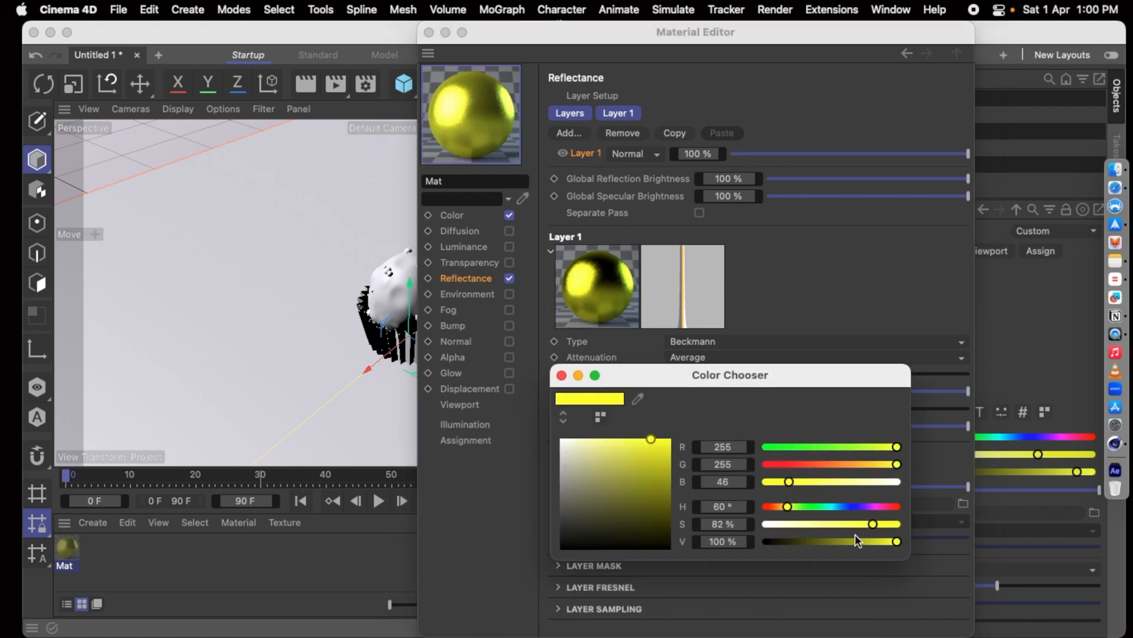
left_click_drag(848, 541, 854, 541)
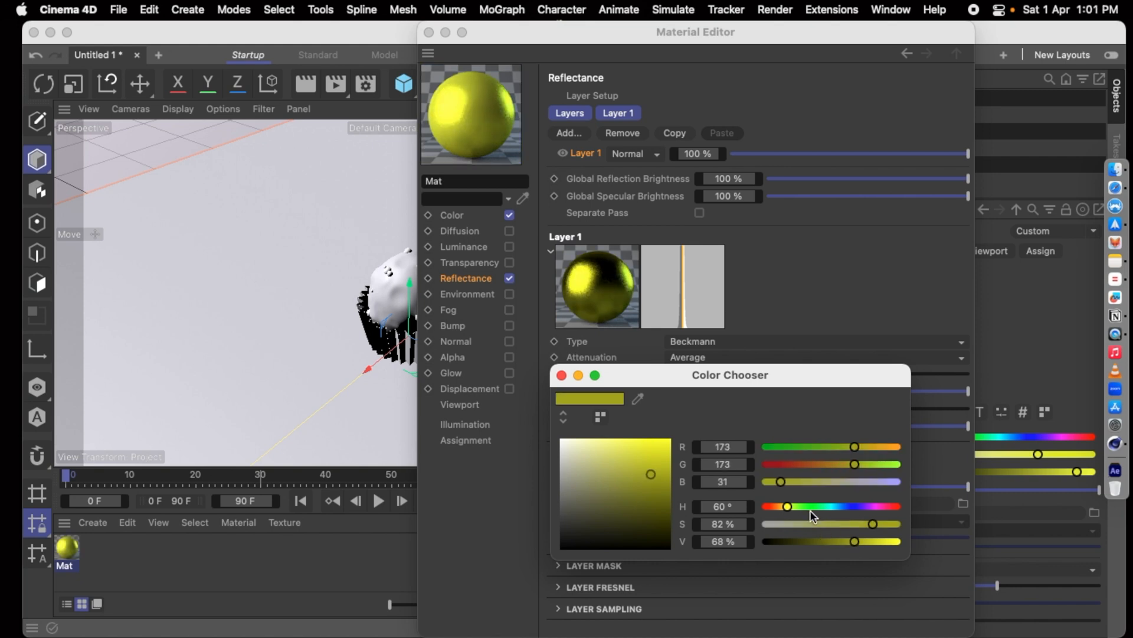
left_click_drag(787, 505, 781, 506)
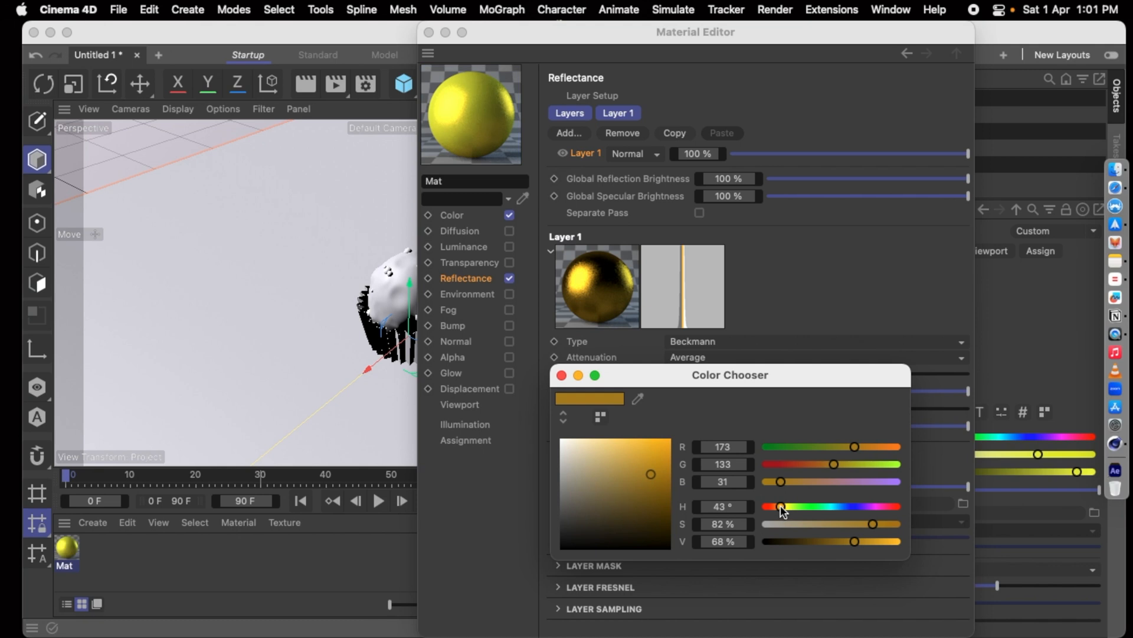
left_click(562, 375)
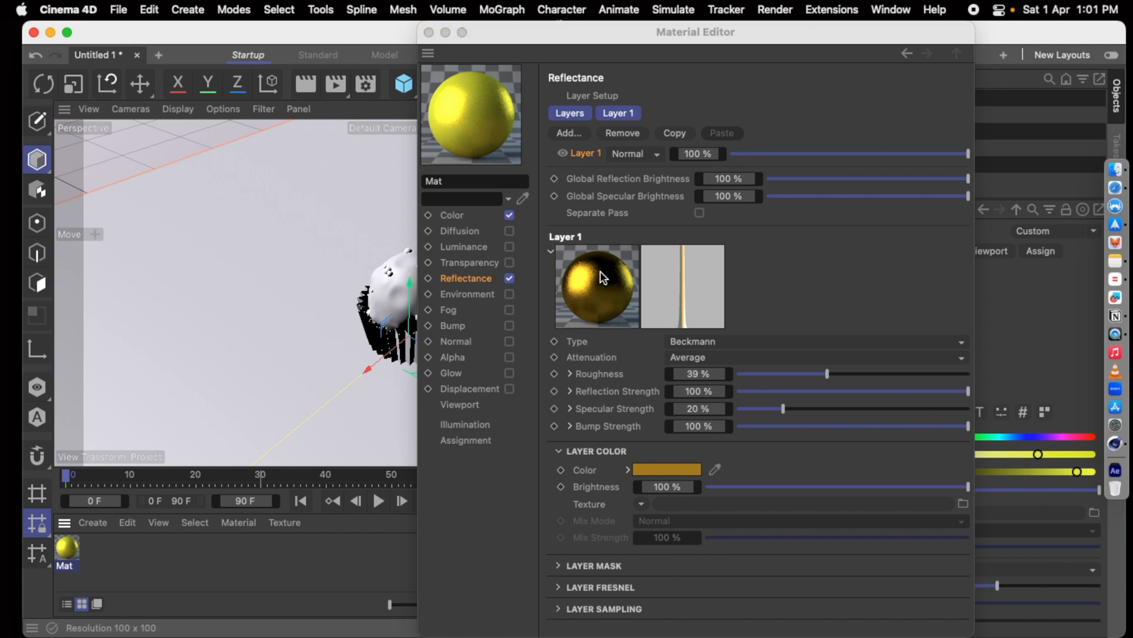
Apply the gold material to the cup and close the Material Editor
left_click_drag(485, 102, 382, 341)
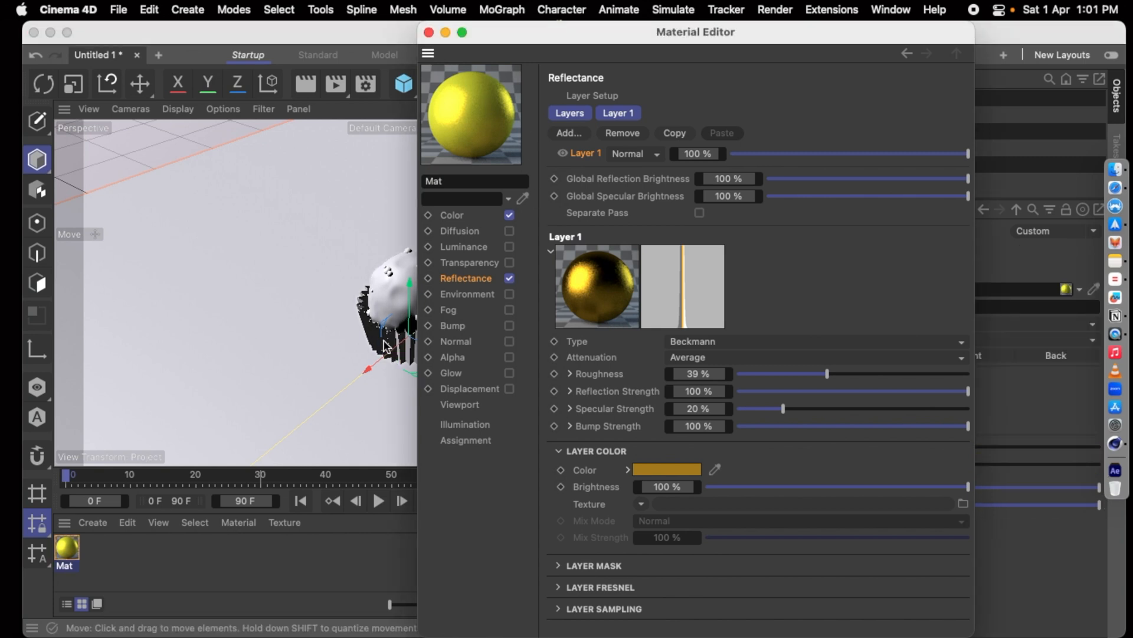
left_click_drag(493, 31, 571, 72)
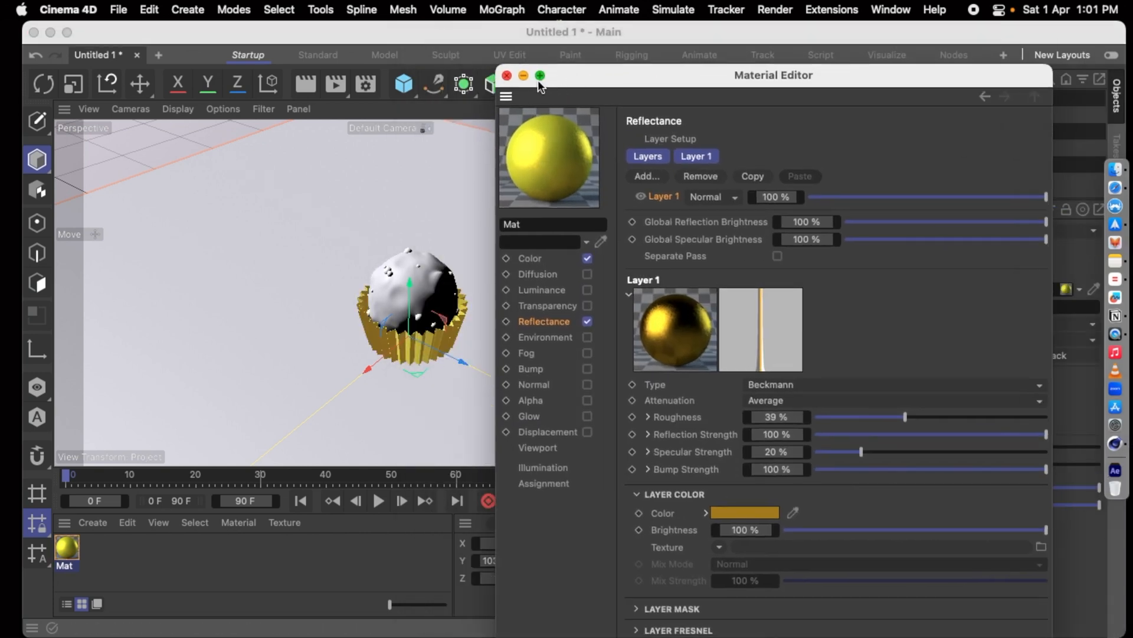
left_click(508, 73)
Create a second default material and open its color settings in the Material Editor
left_click(83, 520)
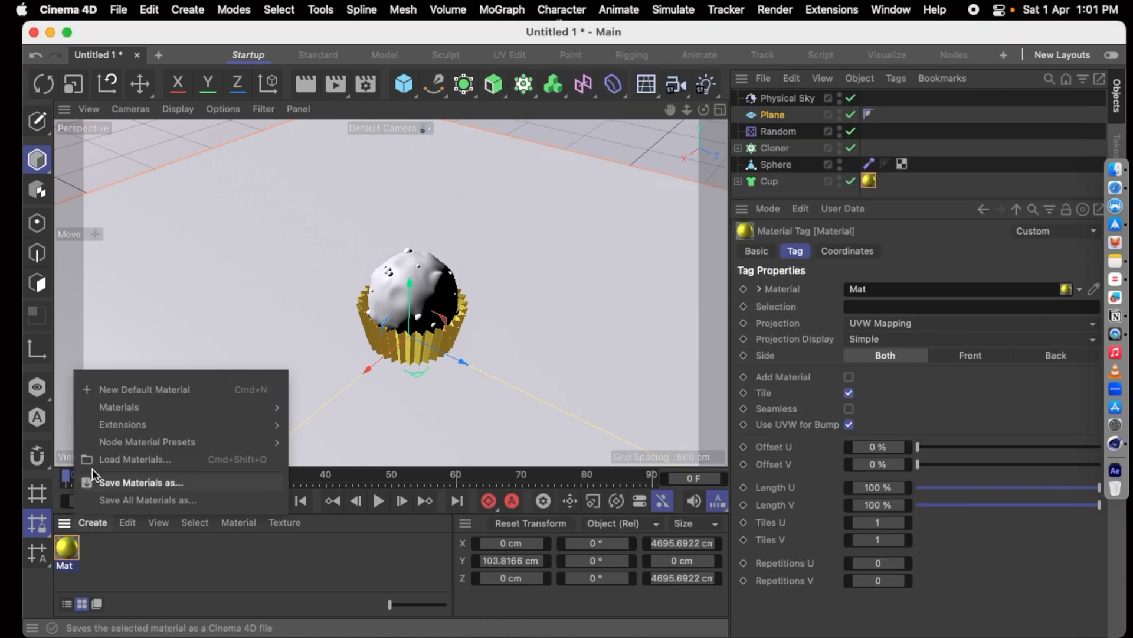
left_click(98, 394)
double_click(70, 550)
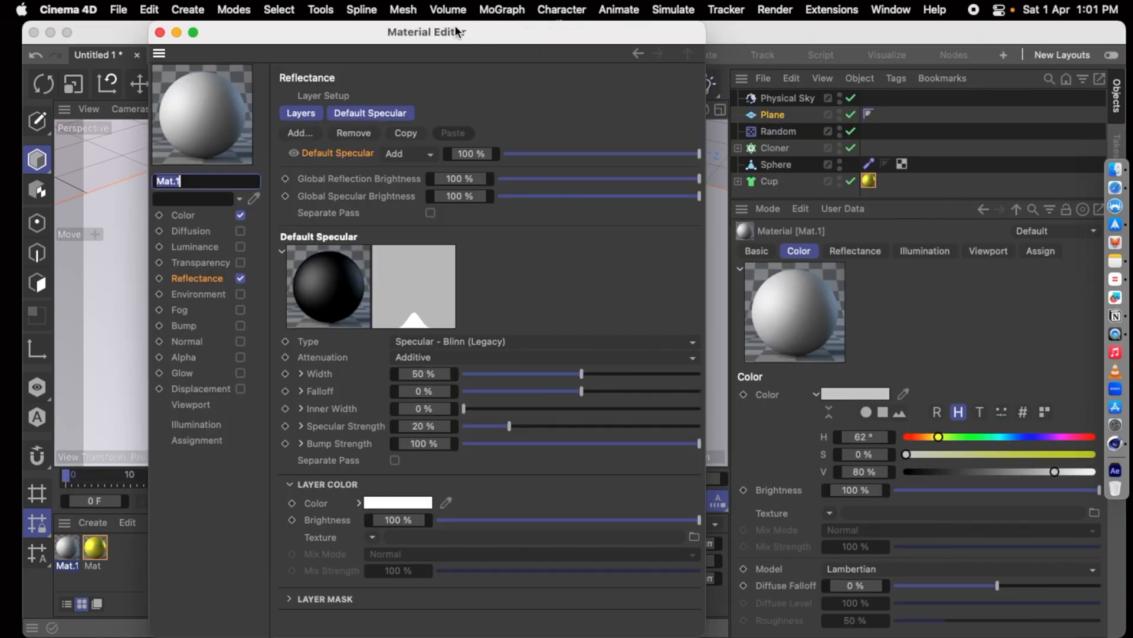
left_click_drag(519, 31, 779, 30)
left_click(473, 214)
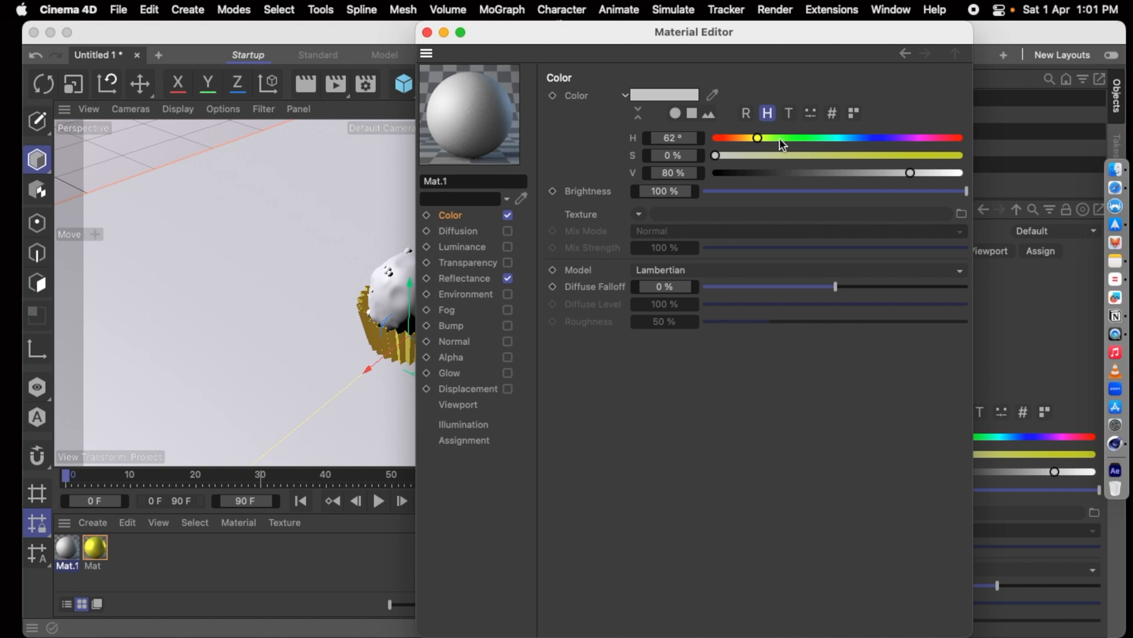
Set the second material's color to a muted brown by adjusting its hue, saturation and value
left_click(725, 137)
left_click(895, 155)
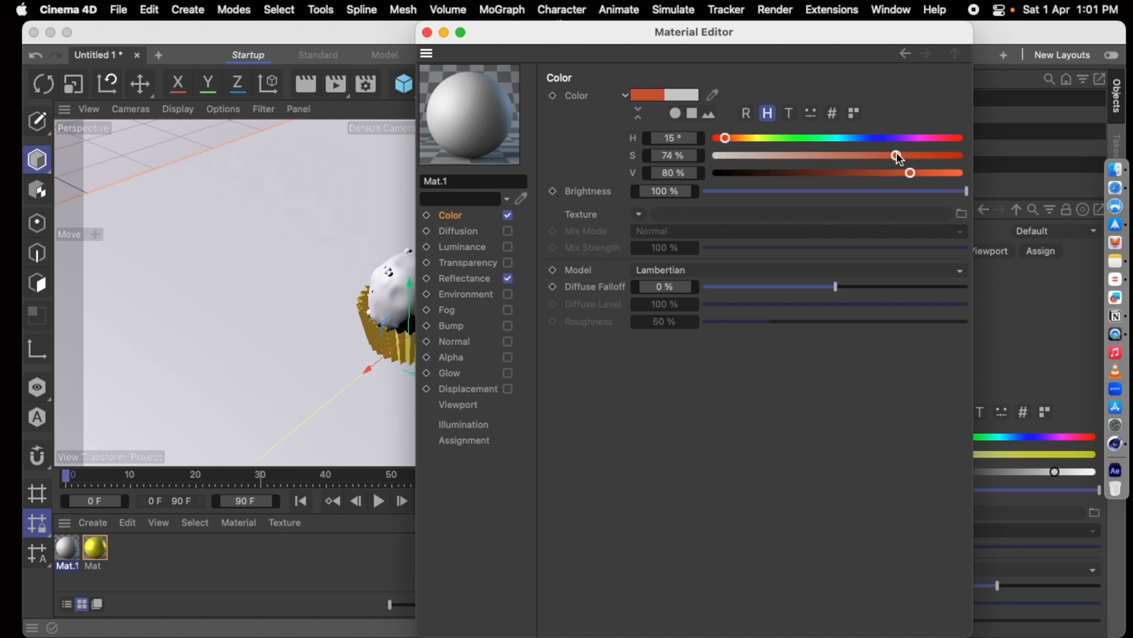
left_click(813, 172)
left_click(728, 137)
left_click(857, 155)
mouse_move(862, 156)
left_mouse_down()
mouse_move(796, 156)
mouse_move(876, 173)
mouse_move(859, 172)
left_mouse_up()
Replace the brown material's default specular with a Beckmann reflectance layer
left_click(505, 278)
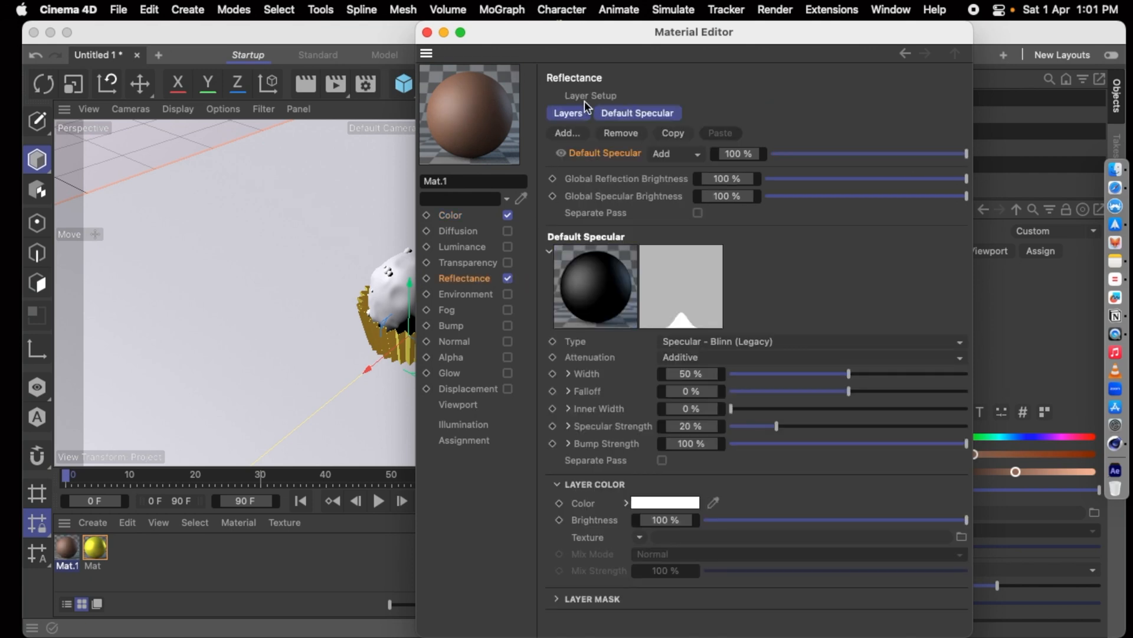
left_click(627, 133)
left_click(572, 132)
left_click(630, 165)
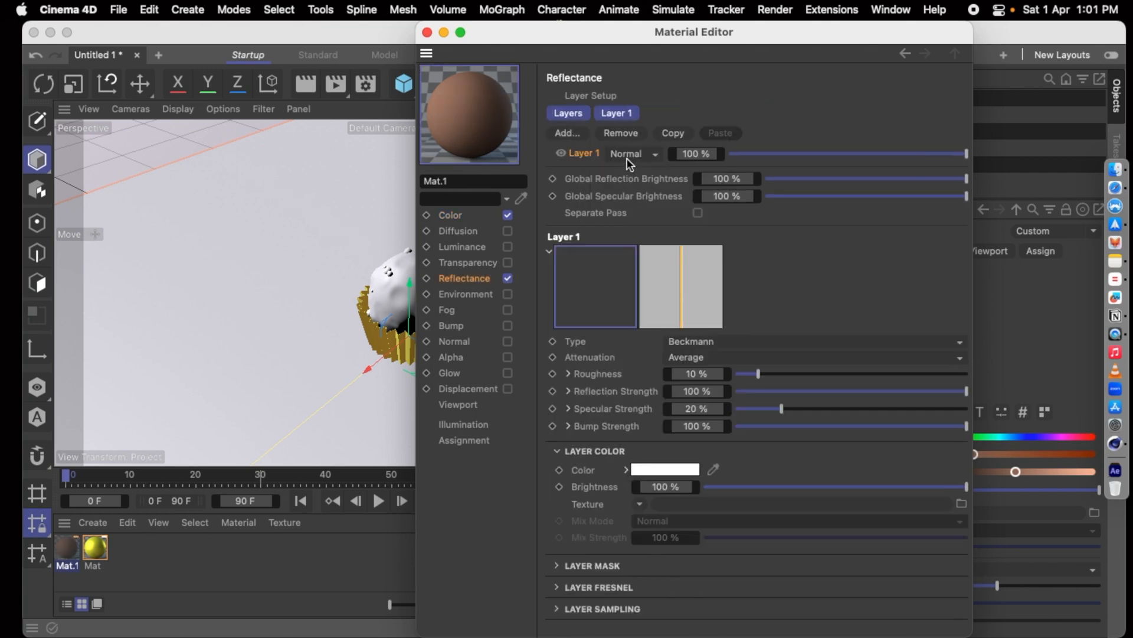
Set the brown material's reflectance layer to 12% strength and 21% roughness, and apply the material to the cupcake's sphere
left_click_drag(823, 156, 758, 154)
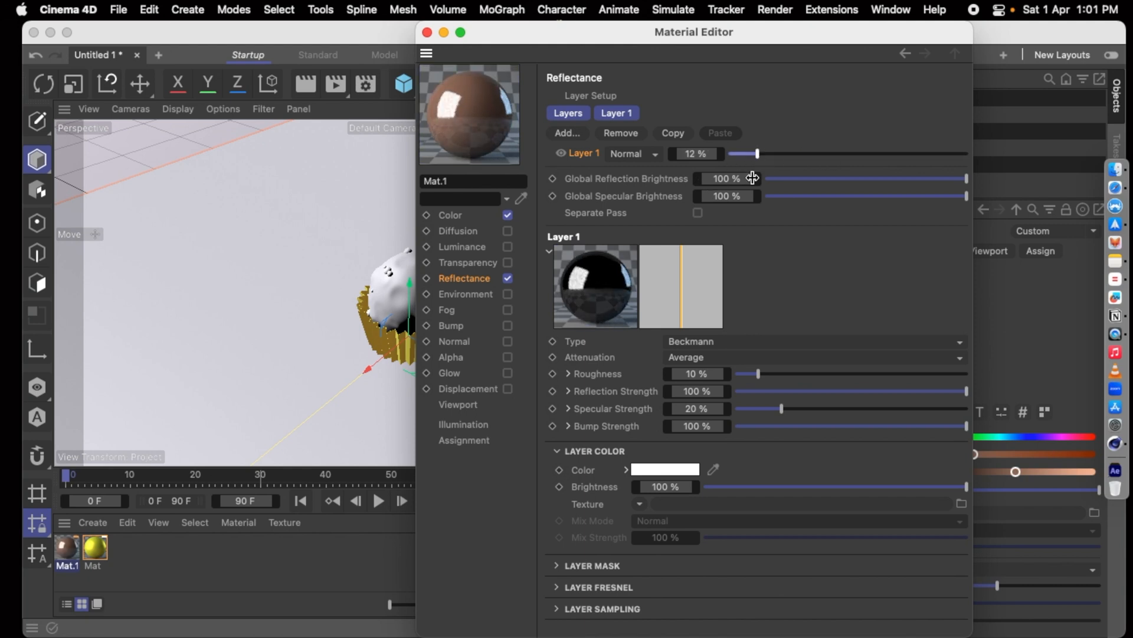
left_click_drag(758, 373, 783, 371)
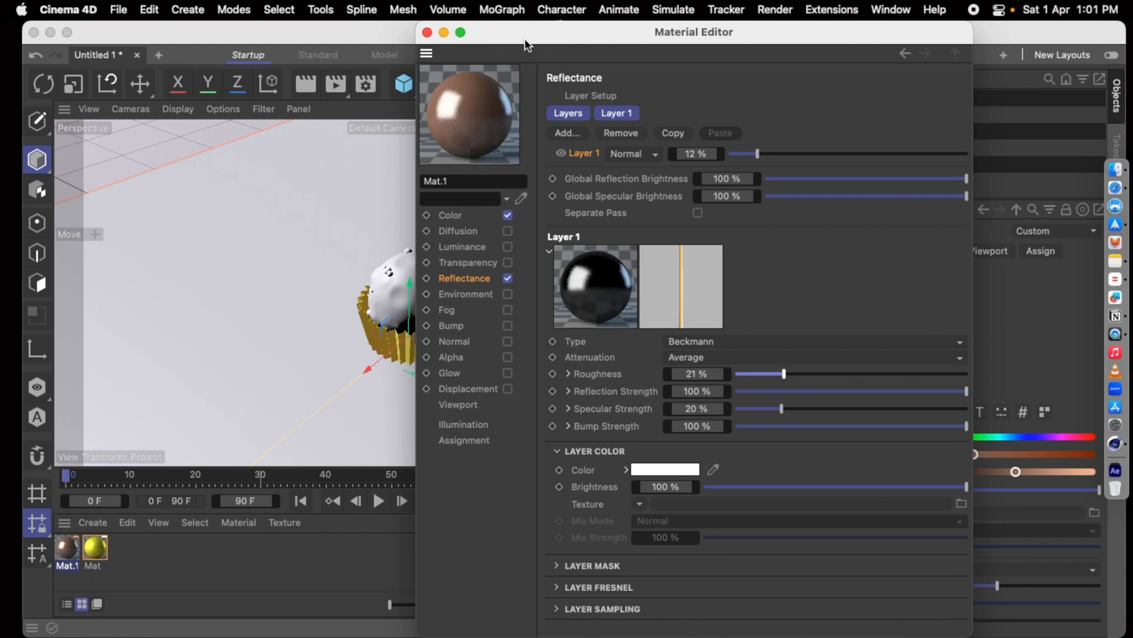
left_click_drag(527, 45, 705, 116)
left_click_drag(646, 179, 419, 295)
mouse_move(665, 105)
left_mouse_down()
mouse_move(685, 148)
mouse_move(649, 94)
left_mouse_up()
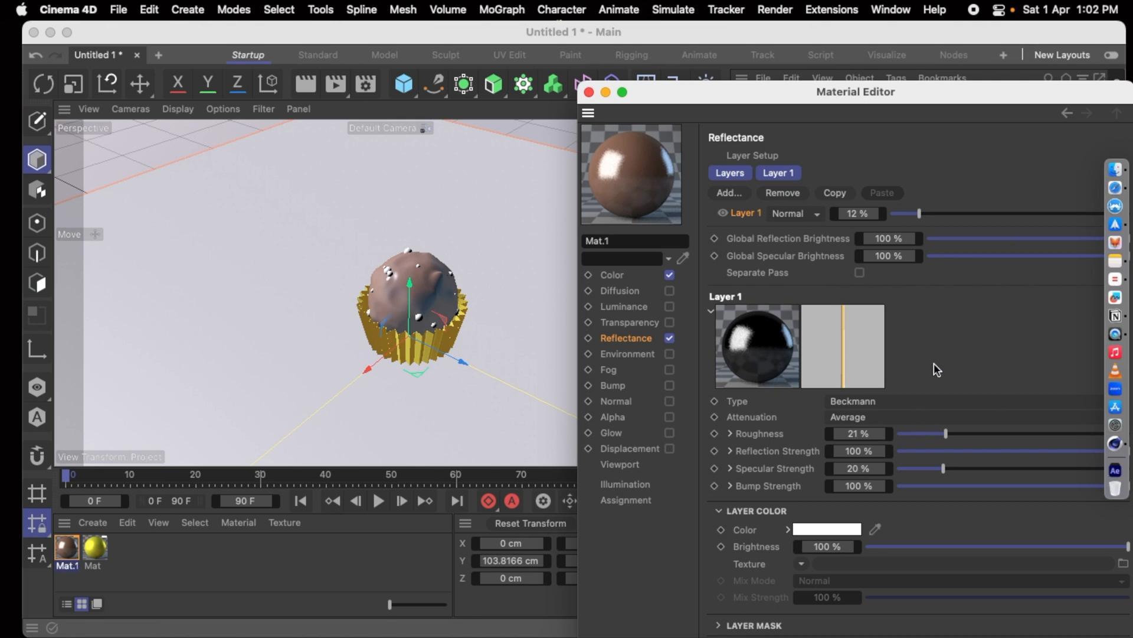
left_click(943, 447)
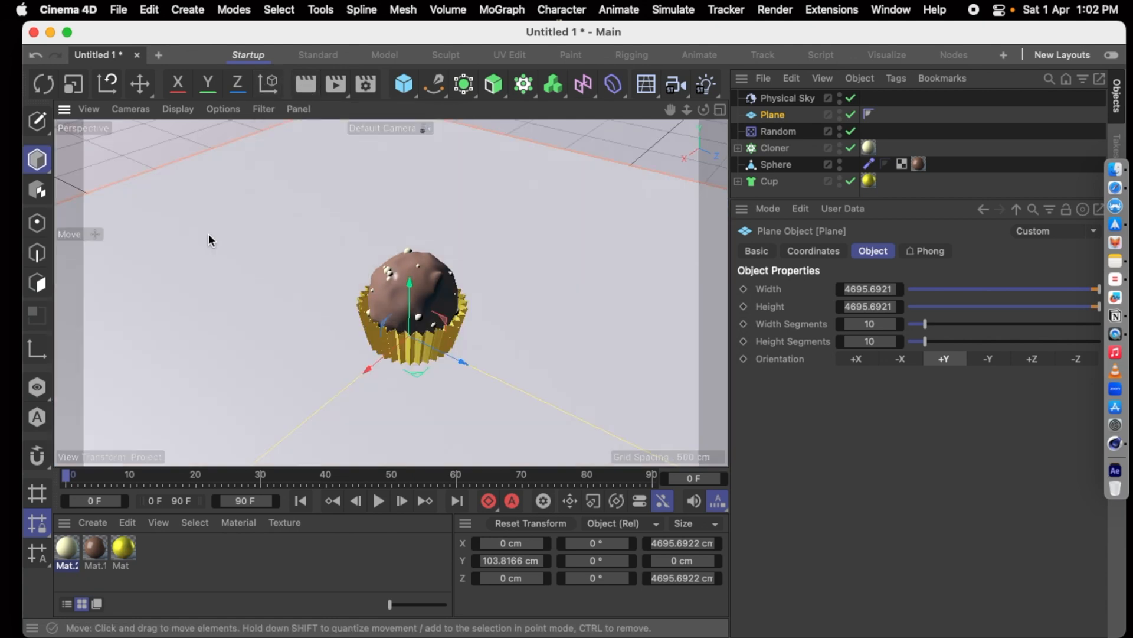
Darken the brown material by setting its color value (V) to 44%, and close the Material Editor
double_click(100, 543)
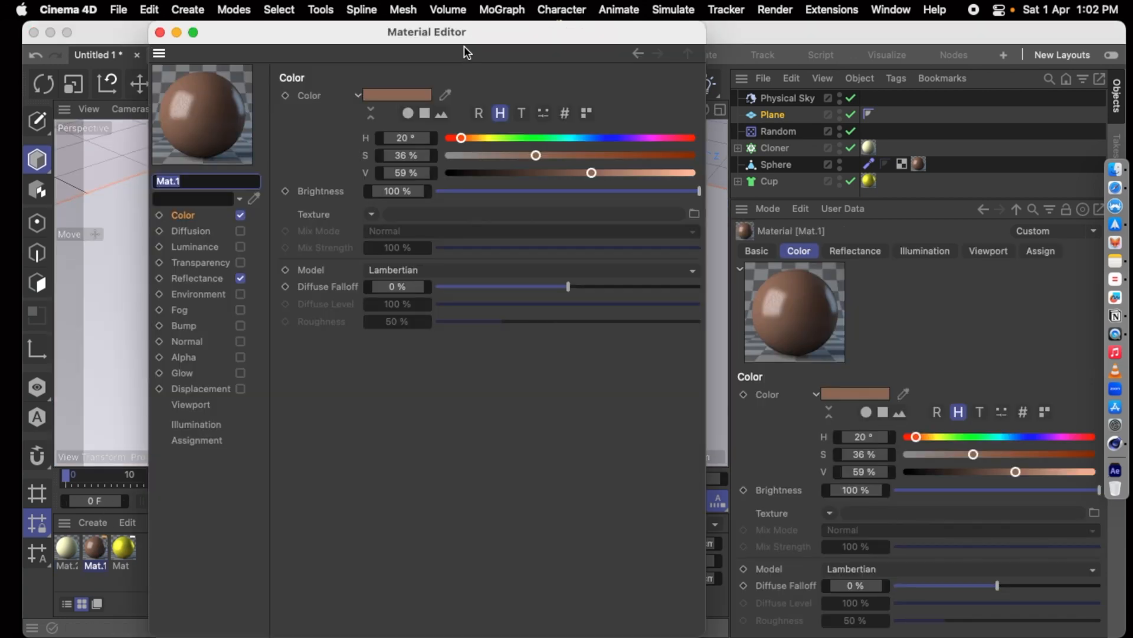
left_click_drag(464, 52, 697, 92)
left_click_drag(824, 213, 791, 218)
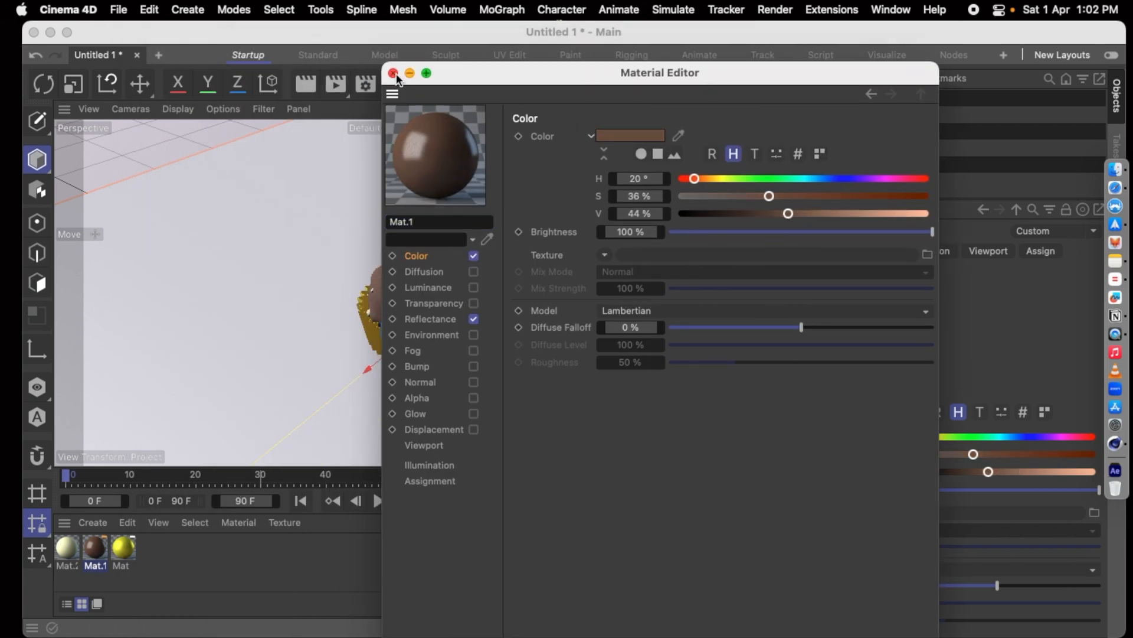
left_click(393, 73)
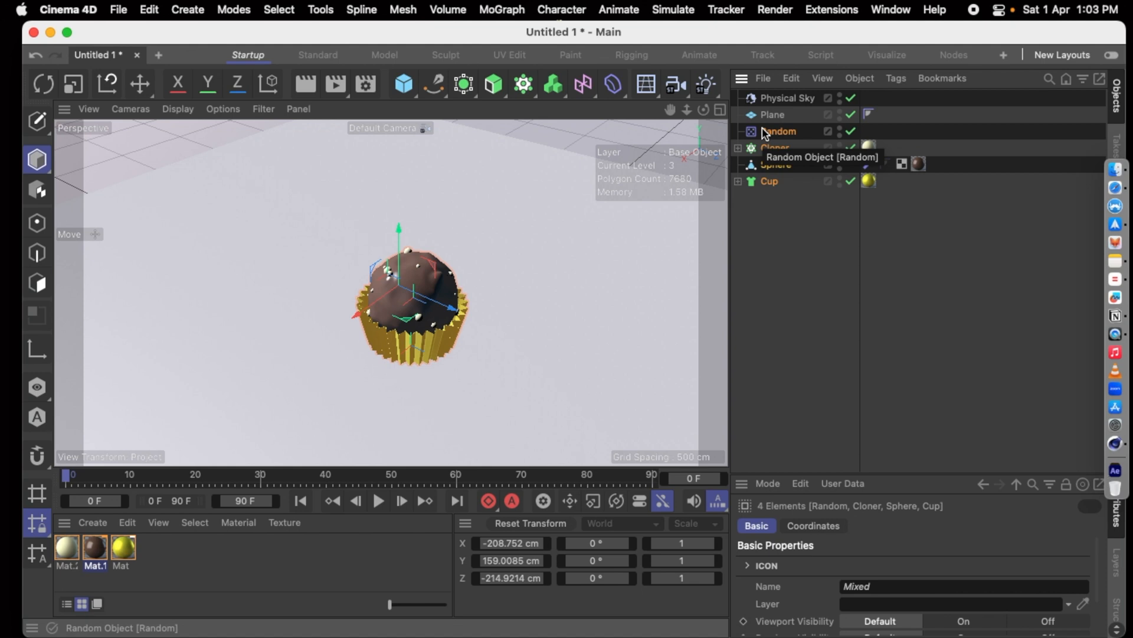
Group the cupcake's parts under a null and duplicate the group five times to form two adjoining rows of three cupcakes
key("alt+g")
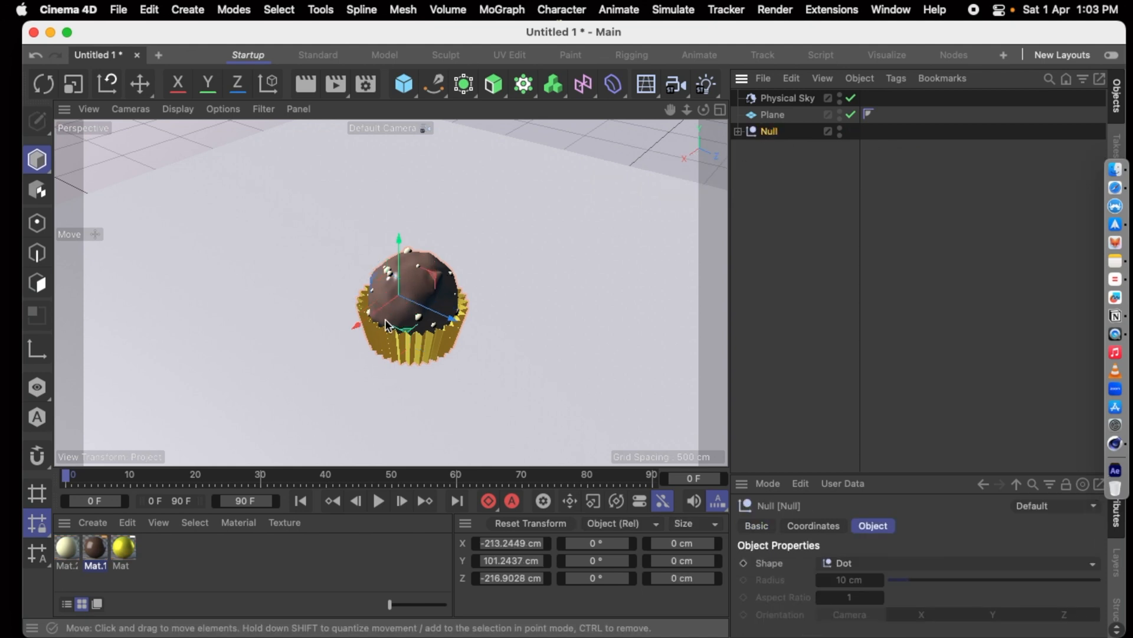
left_click_drag(358, 325, 444, 294, "ctrl")
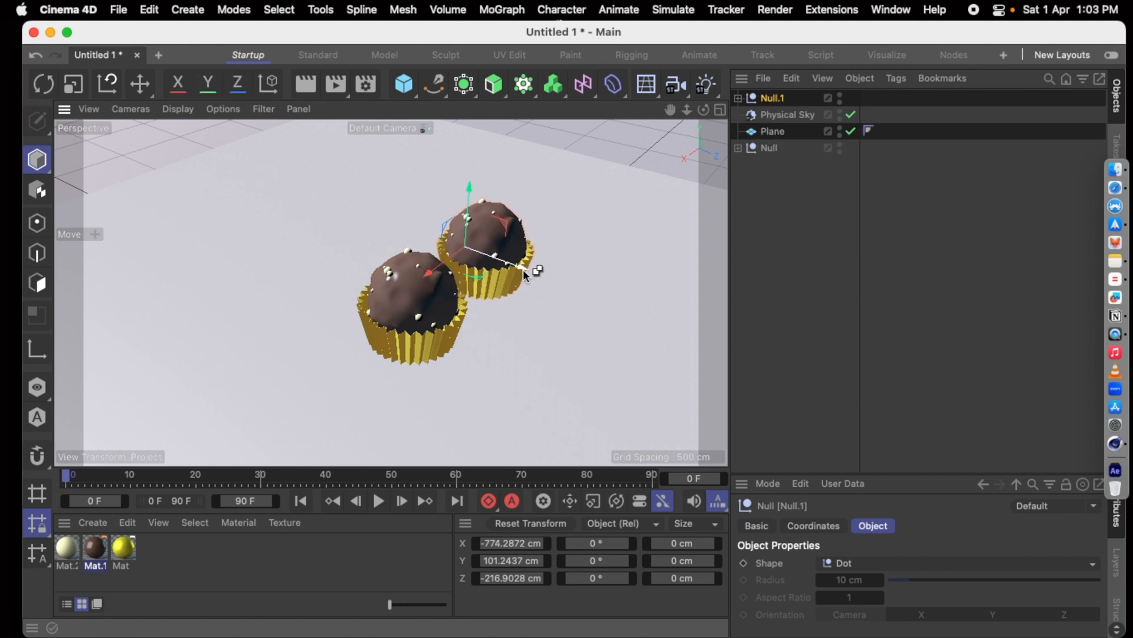
left_click_drag(482, 254, 449, 239, "ctrl")
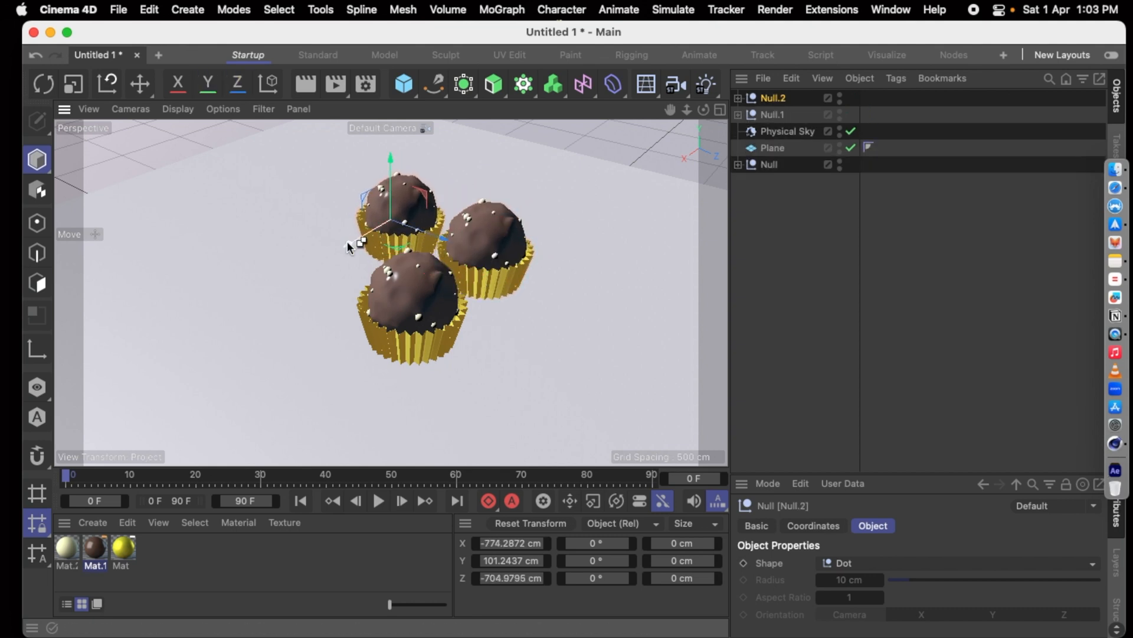
left_click_drag(348, 243, 285, 296, "ctrl")
left_click_drag(385, 282, 540, 345, "ctrl")
left_click_drag(438, 356, 515, 314, "ctrl")
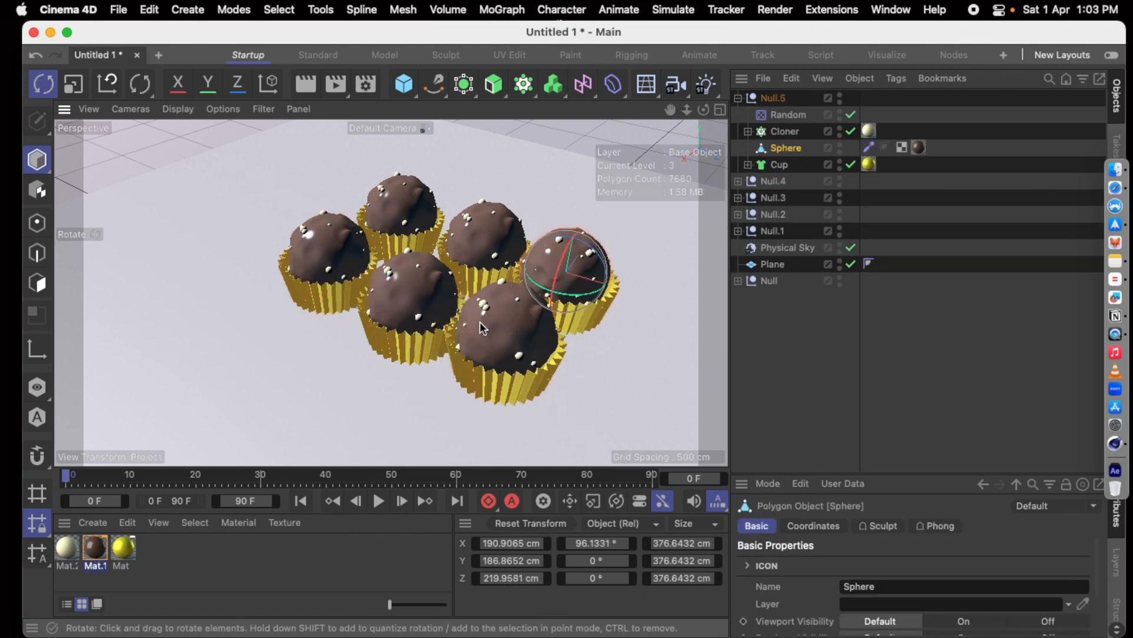
Rotate the chocolate tops of several duplicated cupcakes by different amounts around the vertical axis so they look varied
left_click(480, 322)
left_click_drag(506, 353, 539, 349)
left_click(481, 242)
left_click_drag(496, 263, 424, 259)
left_click(380, 300)
left_click_drag(416, 323, 350, 308)
left_click(340, 267)
left_click_drag(340, 267, 313, 148)
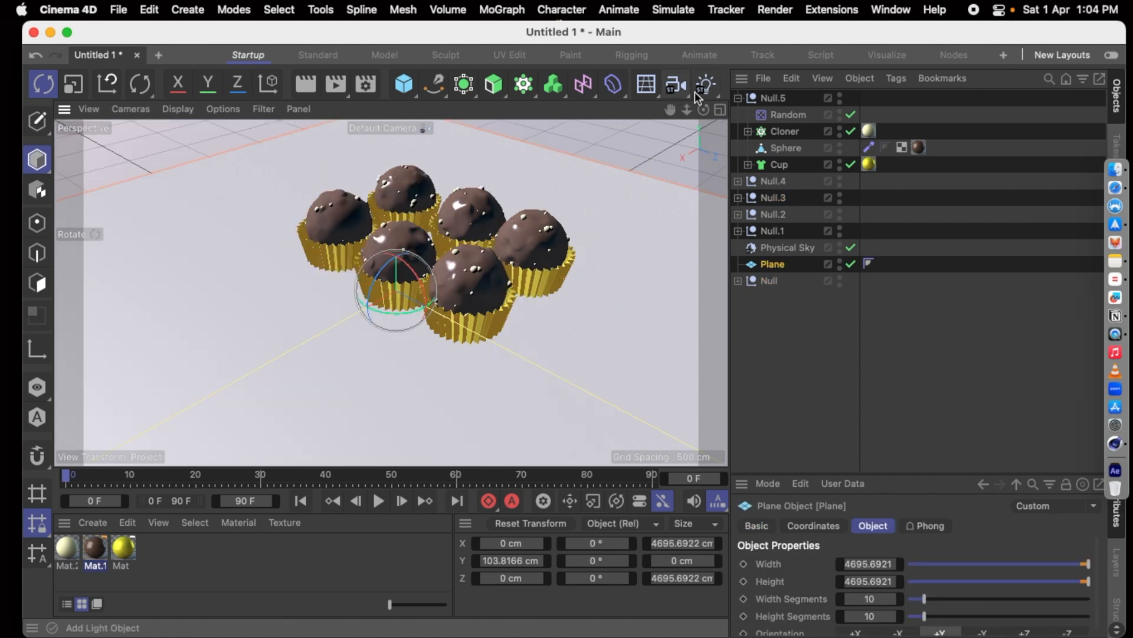
Add a camera with a Tele (135 mm) focal length and pull it back to frame the cupcakes closely
left_click(685, 91)
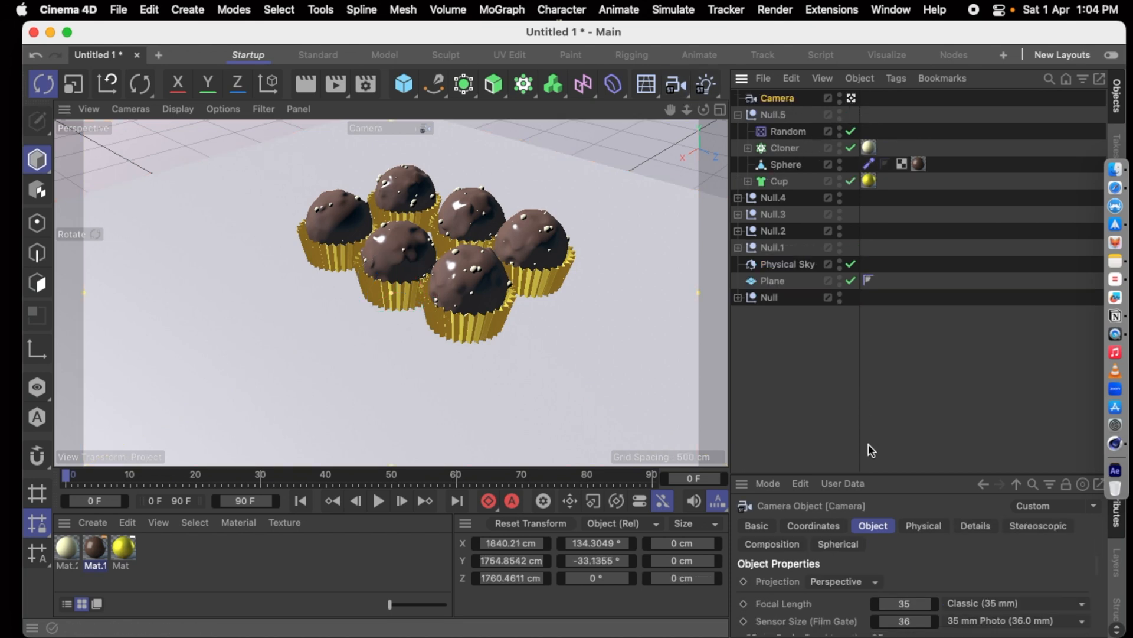
left_click_drag(870, 471, 823, 299)
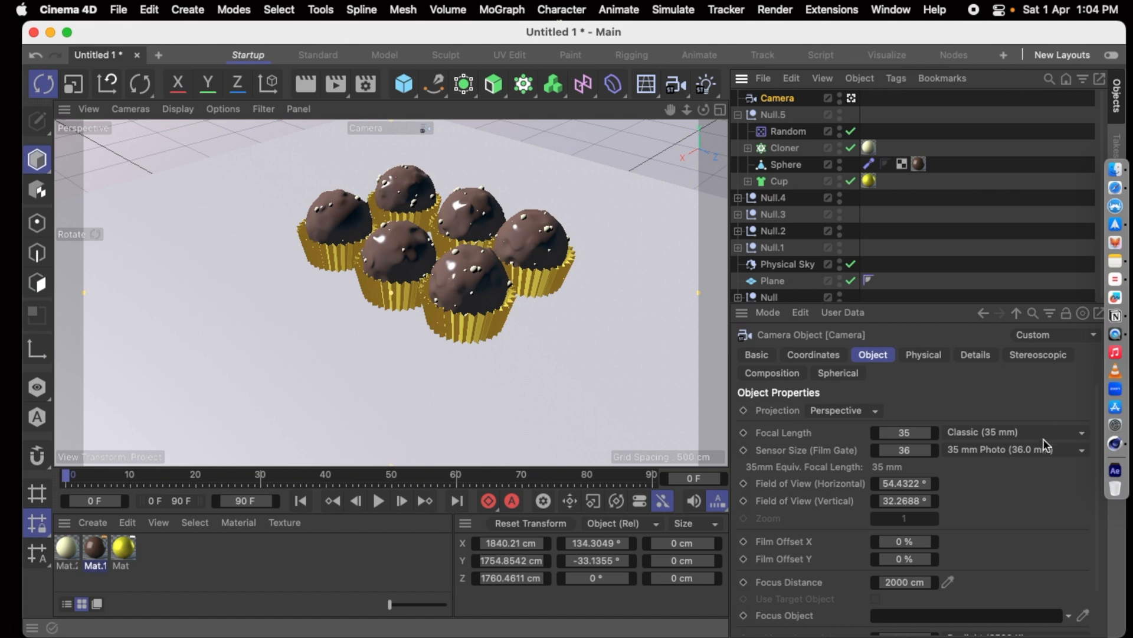
left_click(1001, 432)
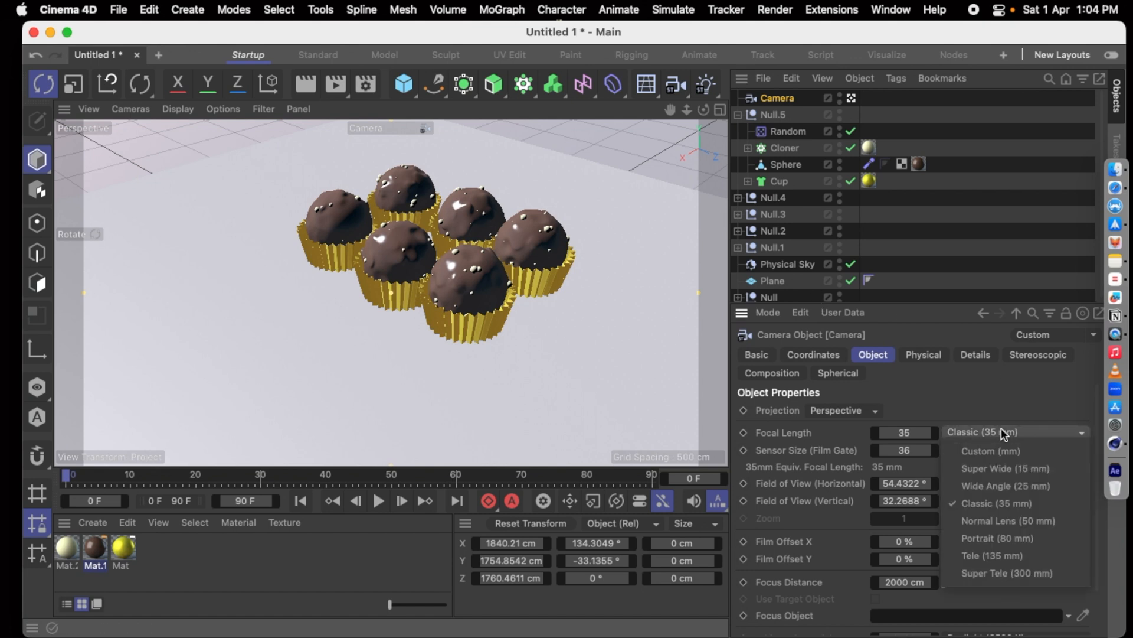
left_click(992, 555)
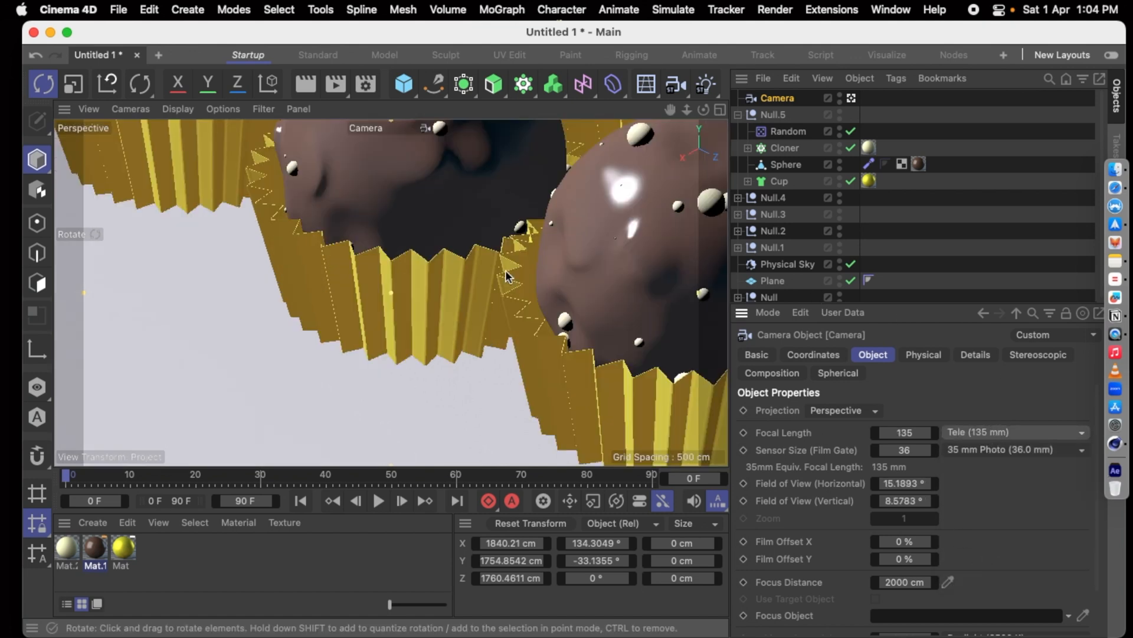
scroll(504, 266, "down", 10)
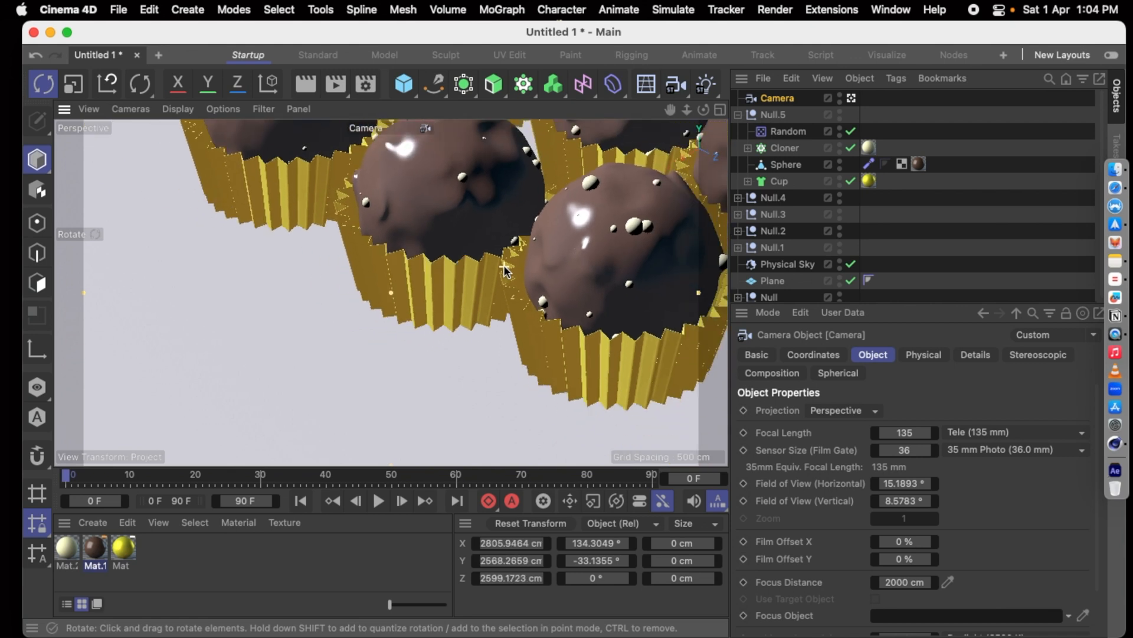
scroll(504, 268, "down", 2)
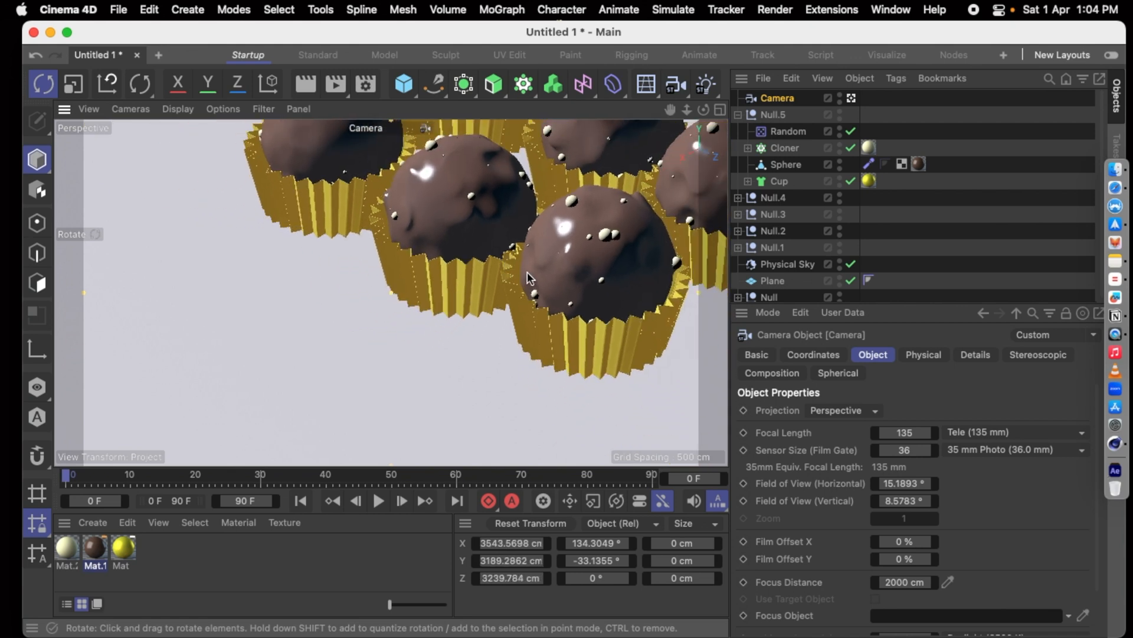
scroll(525, 272, "up", 5)
Set the camera's focus object to the front cupcake's null, Null.4, and its F-Stop to f/1.6
left_click(470, 275)
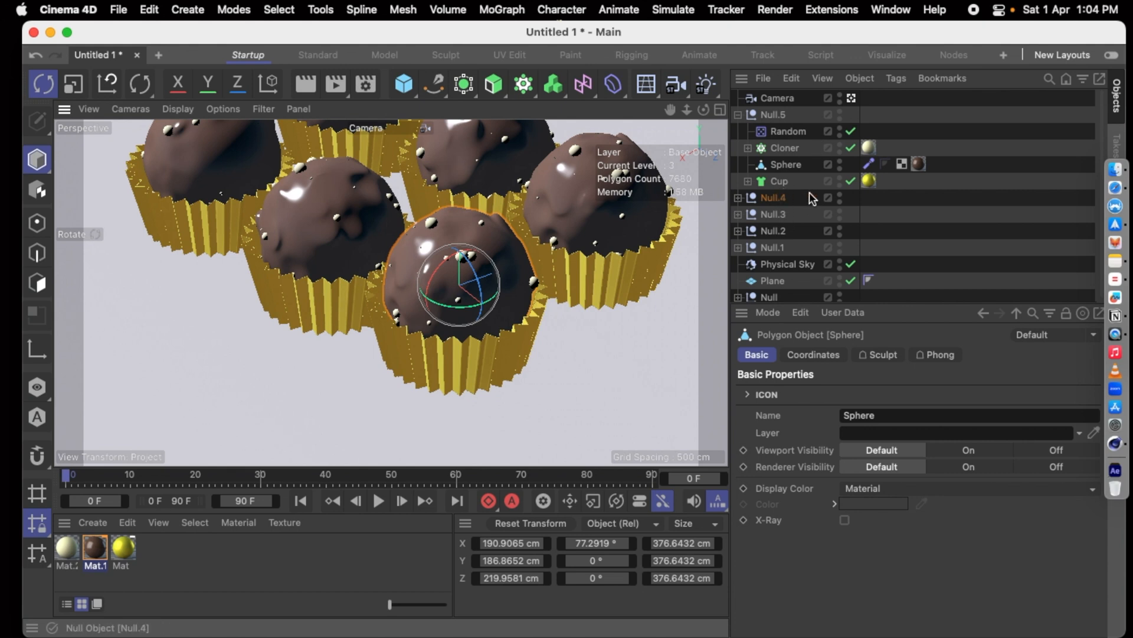
left_click(777, 98)
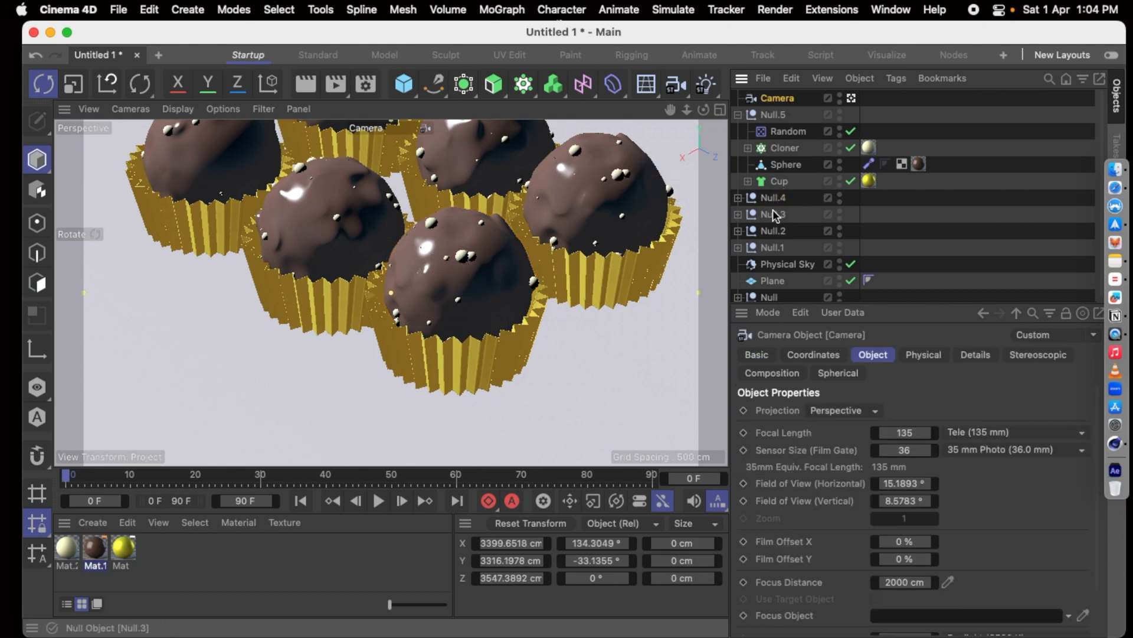
left_click_drag(777, 202, 912, 616)
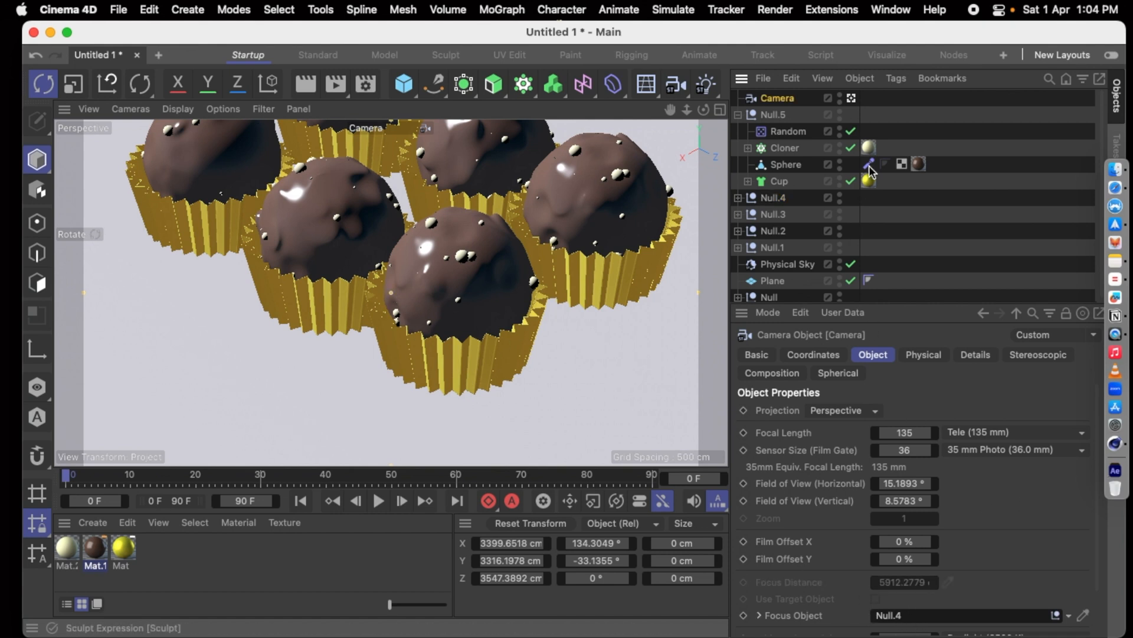
left_click(939, 355)
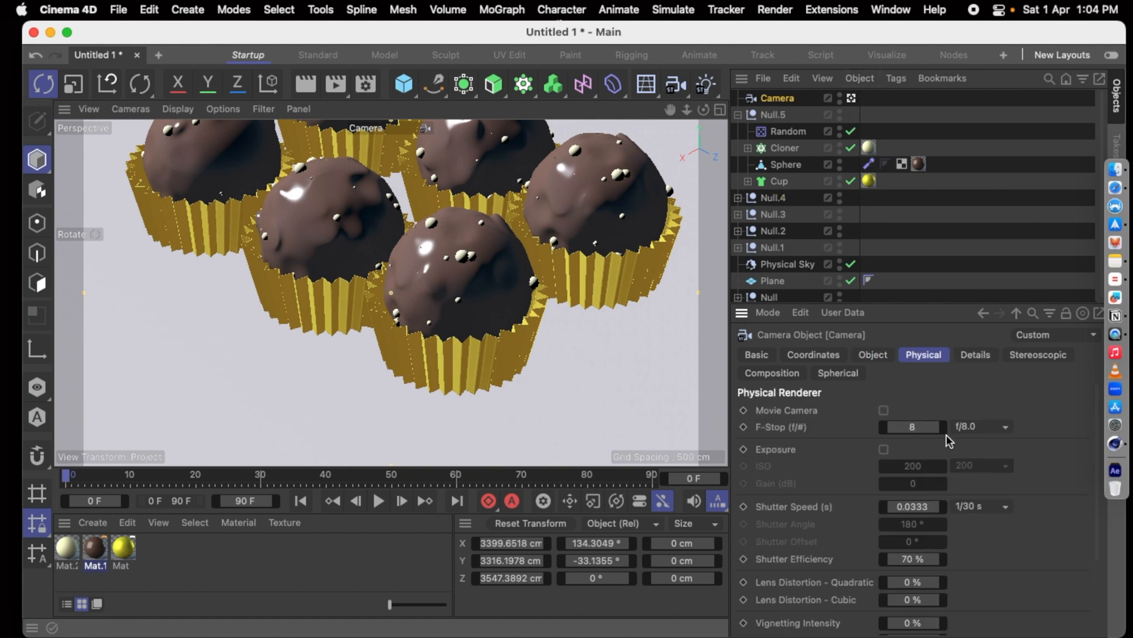
left_click(968, 428)
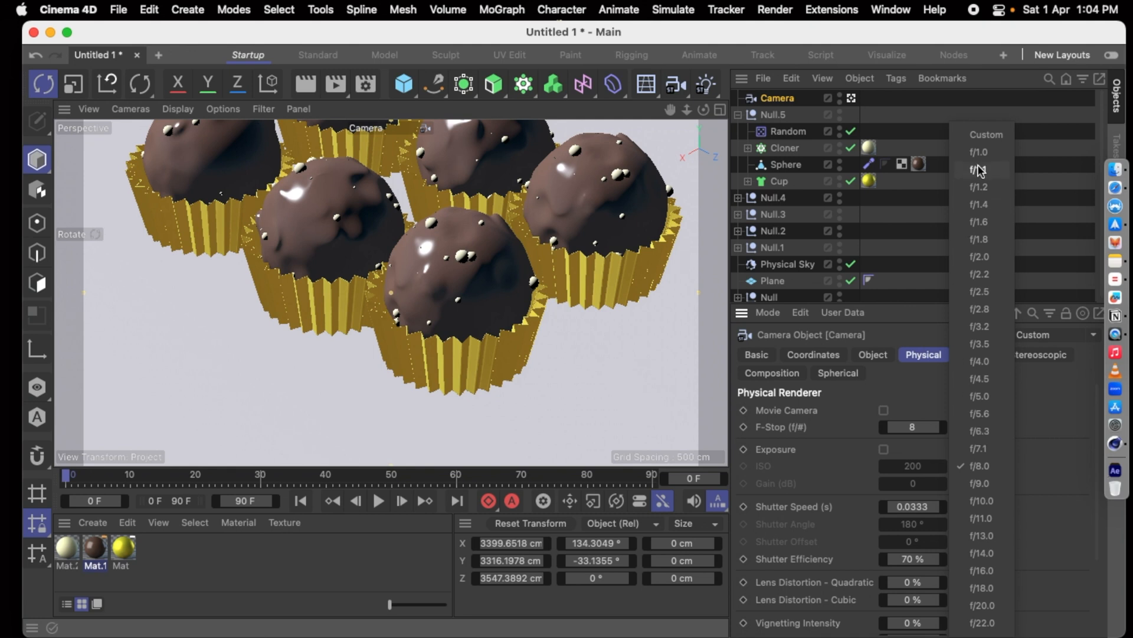
left_click(979, 223)
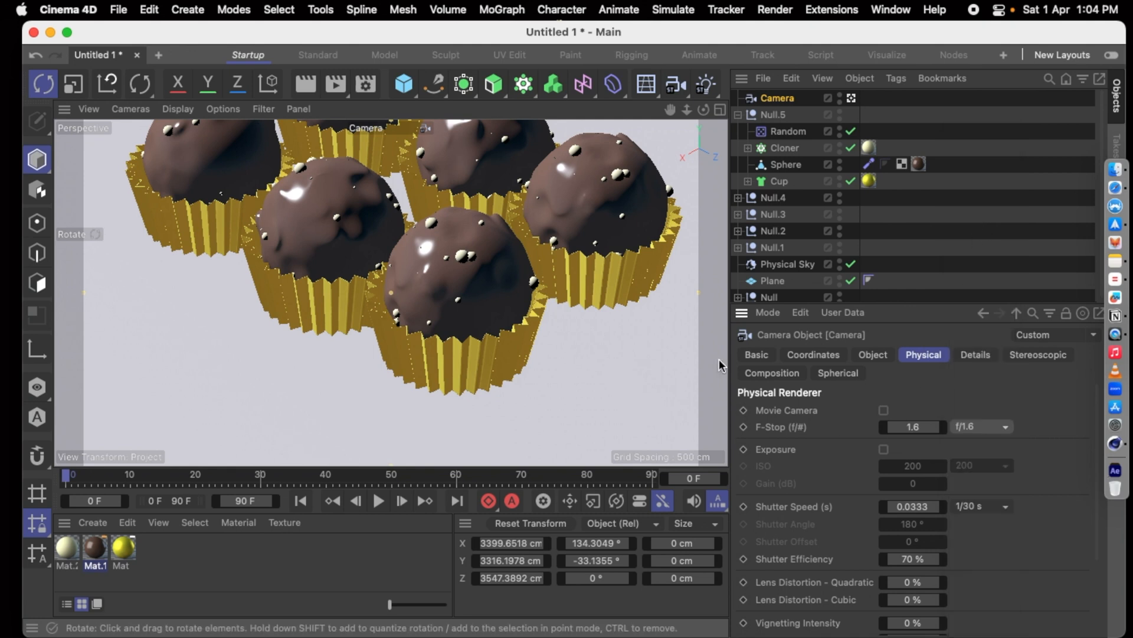
Switch the renderer to Physical and enable Depth Of Field in its basic settings, and close the Render Settings
left_click(366, 84)
left_click_drag(483, 69, 572, 65)
left_click(548, 110)
left_click(541, 163)
left_click(507, 255)
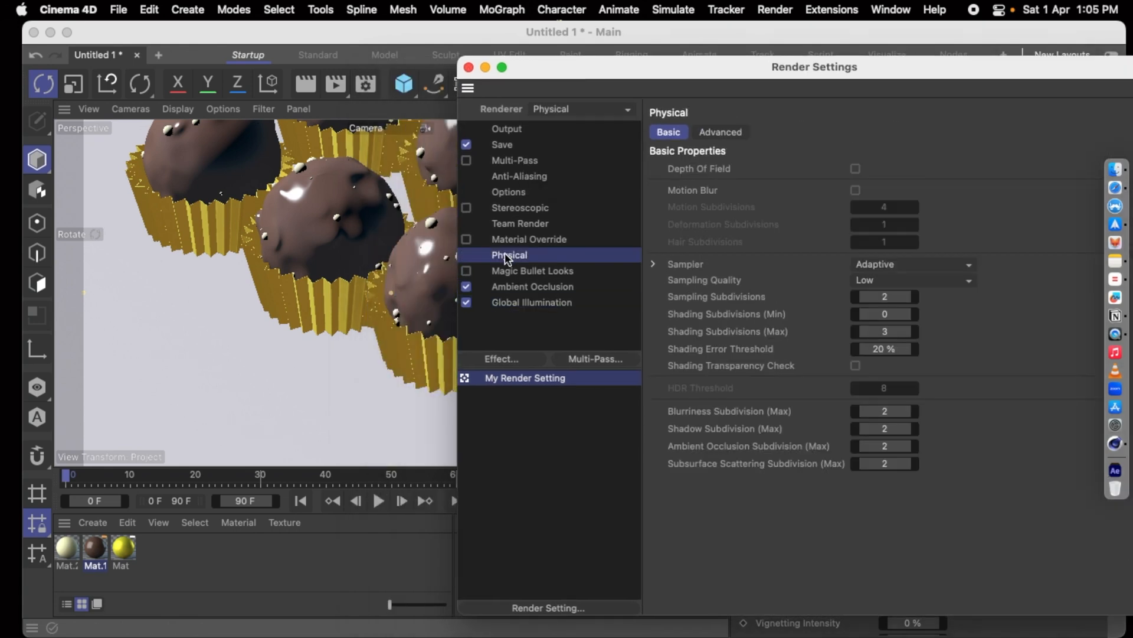
left_click(856, 168)
left_click(470, 67)
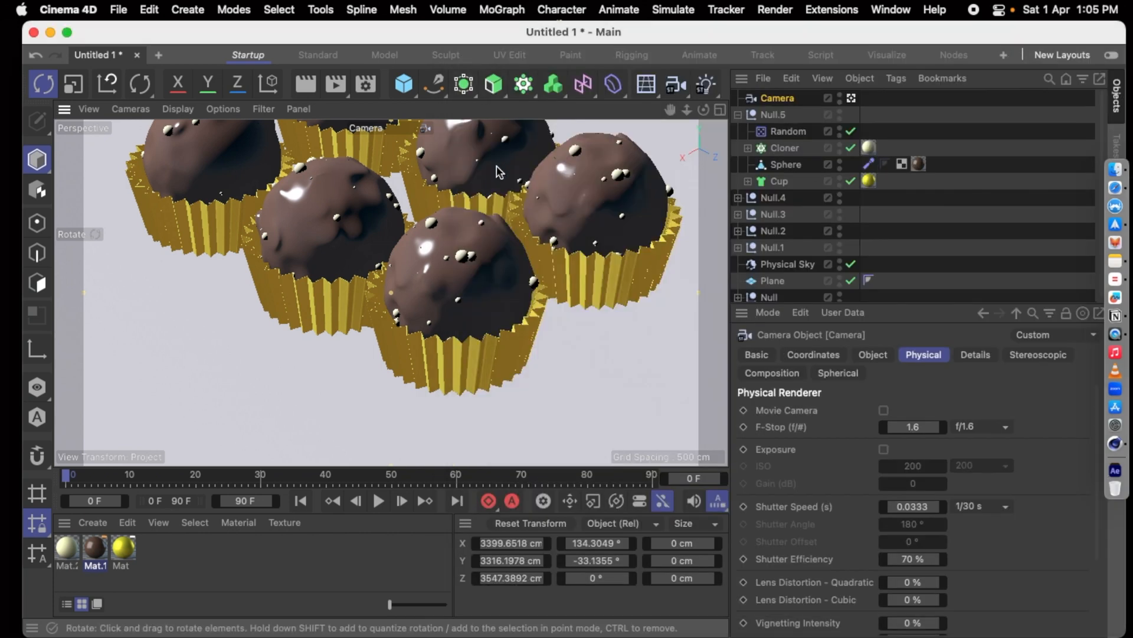
Render the camera view of the cupcakes in the viewport
left_click(497, 165)
left_click(305, 86)
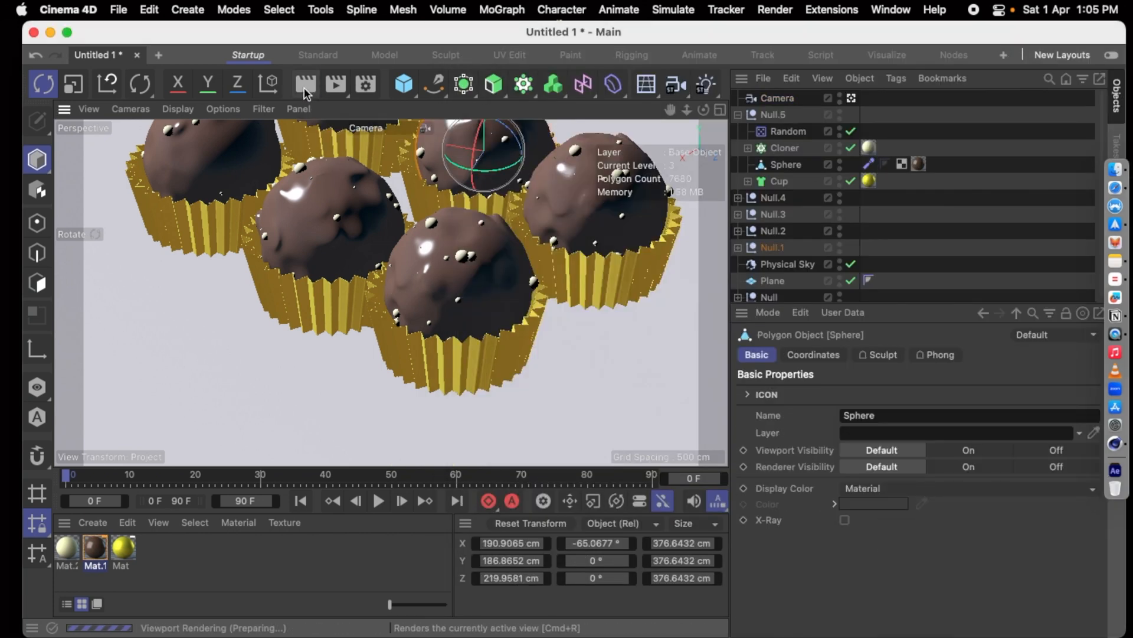